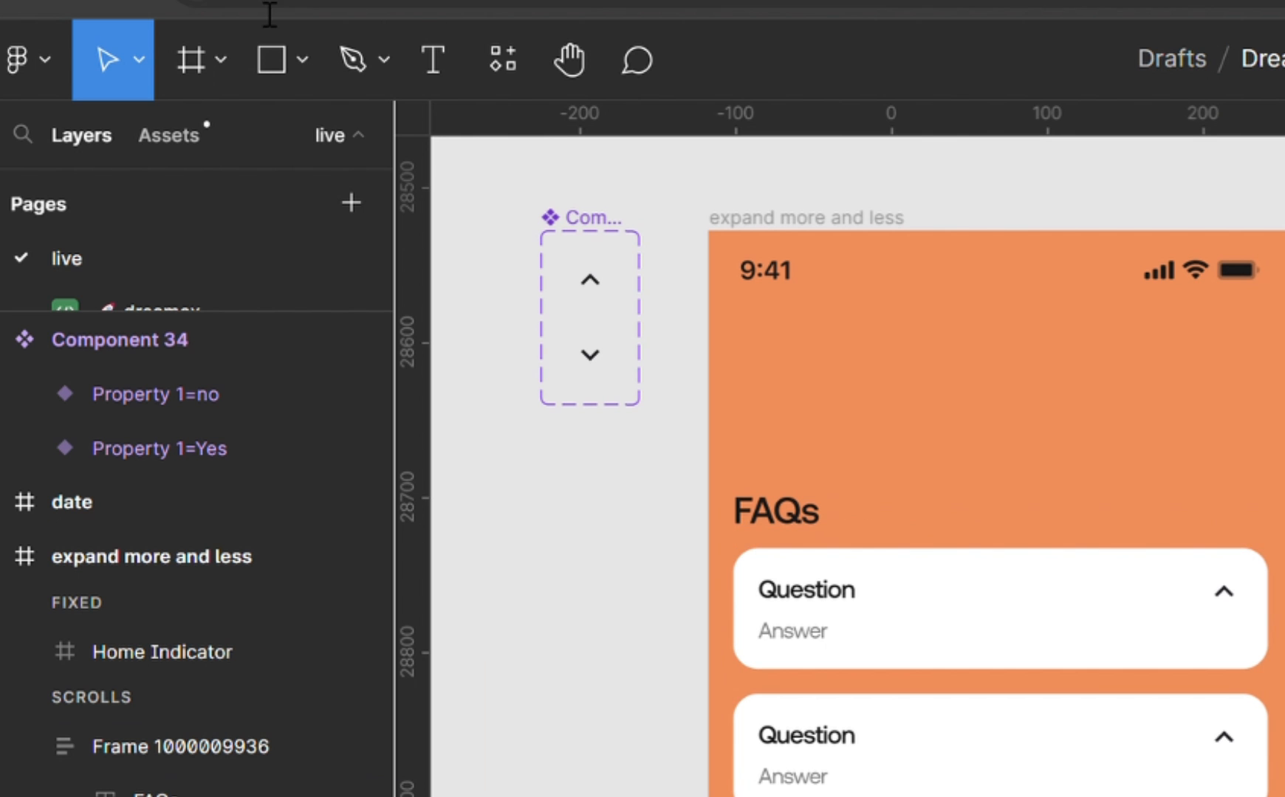
# Add an iPhone 13 mini frame beside the "expand more and less" screen and align its top edge with that screen.
pyautogui.click(194, 53)
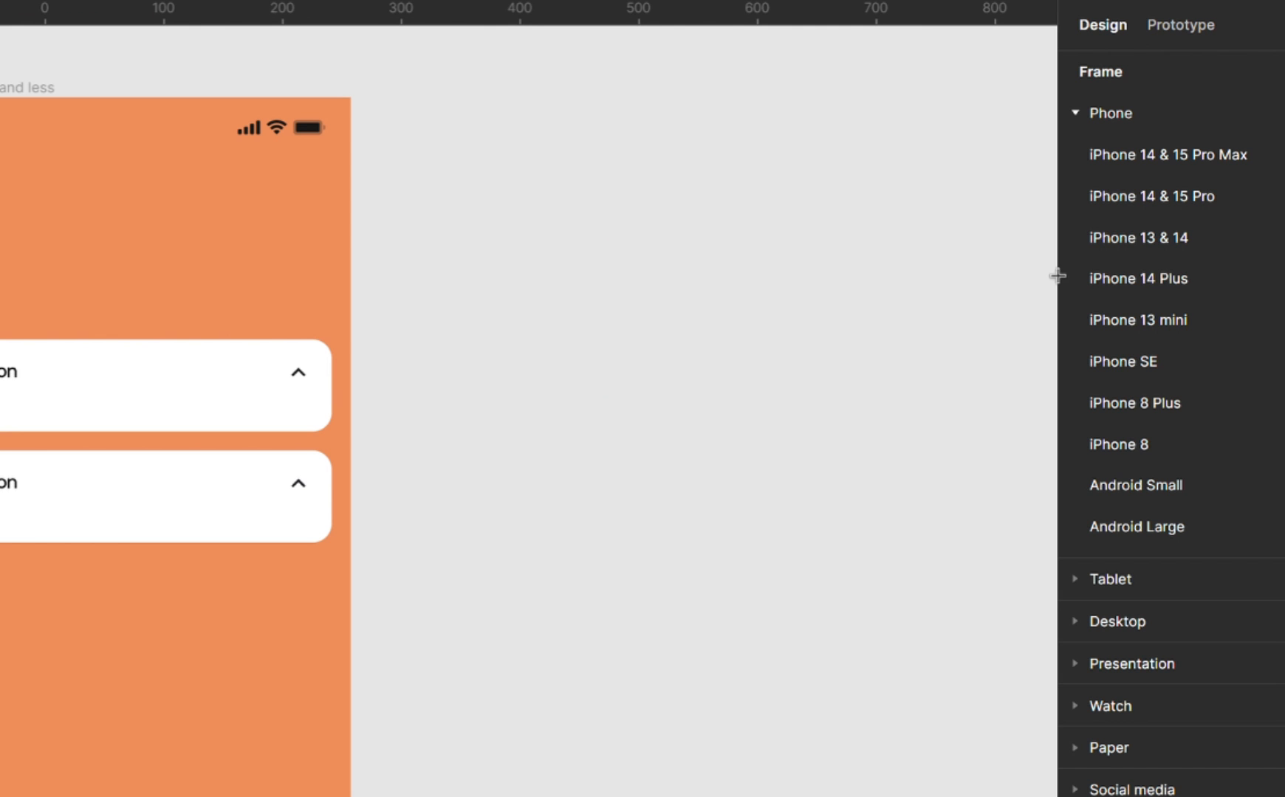
pyautogui.click(1182, 321)
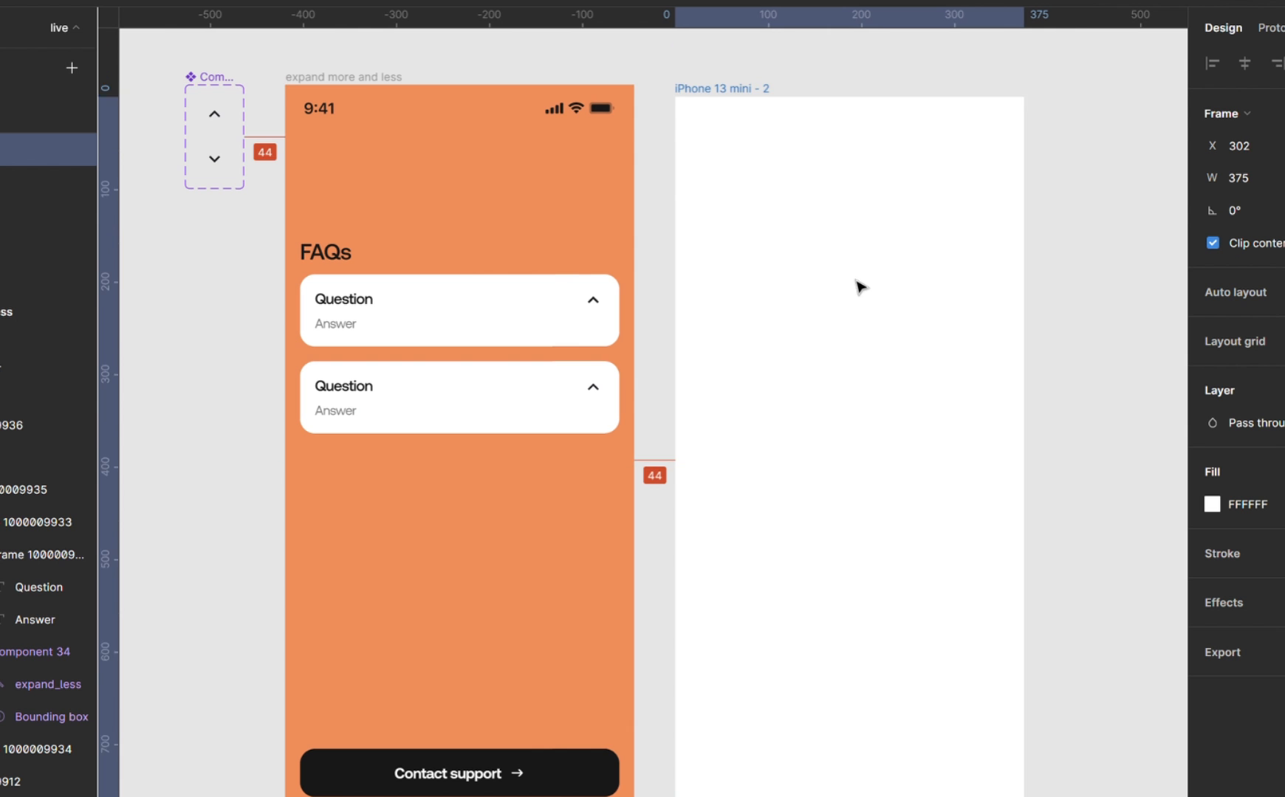
pyautogui.moveTo(855, 279); pyautogui.dragTo(859, 273)
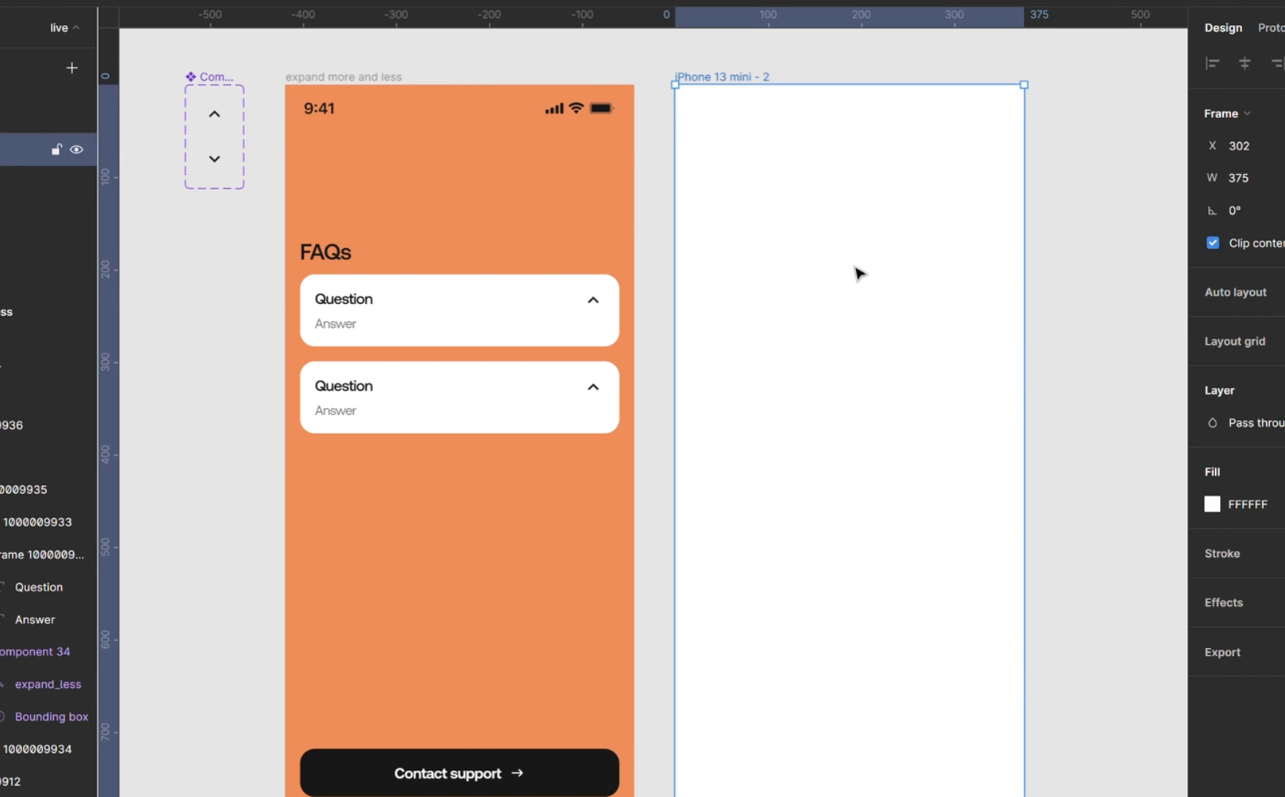
# Rename the new iPhone frame "expand" and fill it with the orange FF884D sampled from the existing screen's background.
pyautogui.hscroll(5, 859, 274)
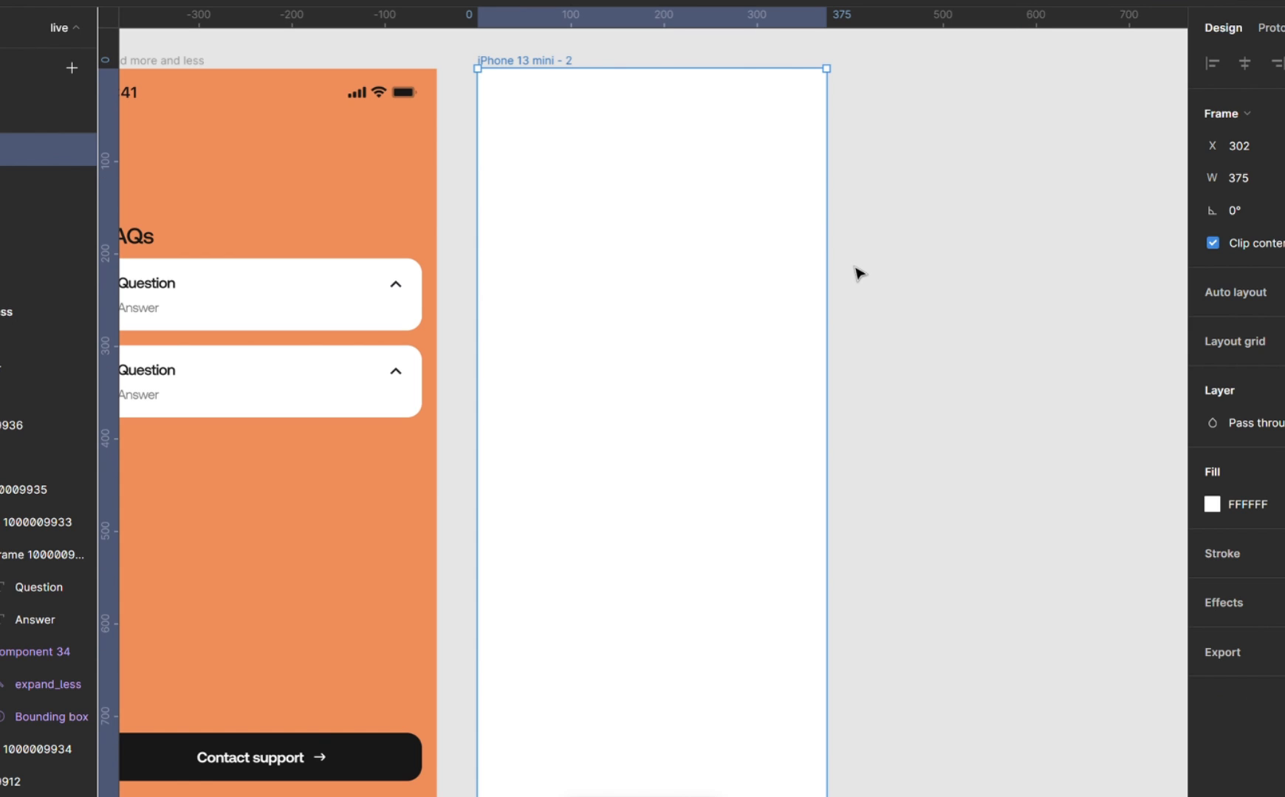
pyautogui.hscroll(-3, 859, 273)
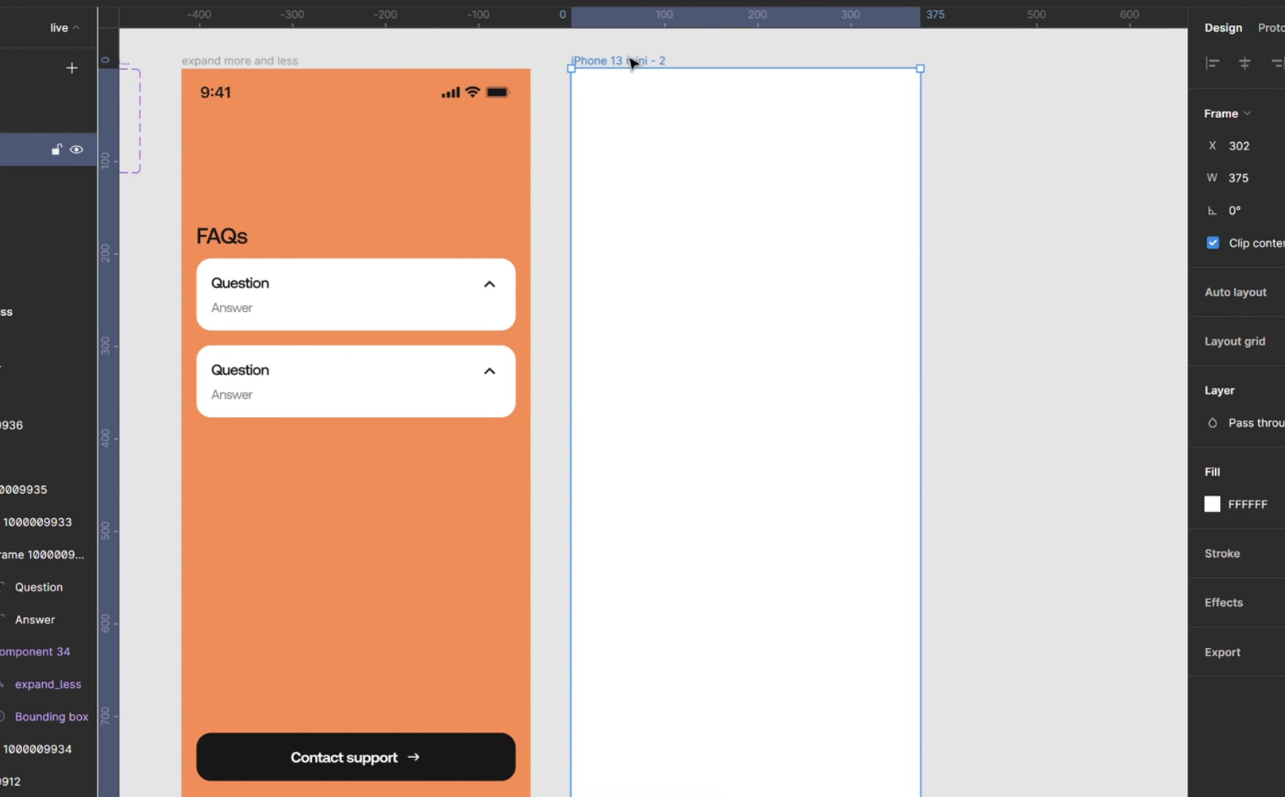
pyautogui.doubleClick(639, 63)
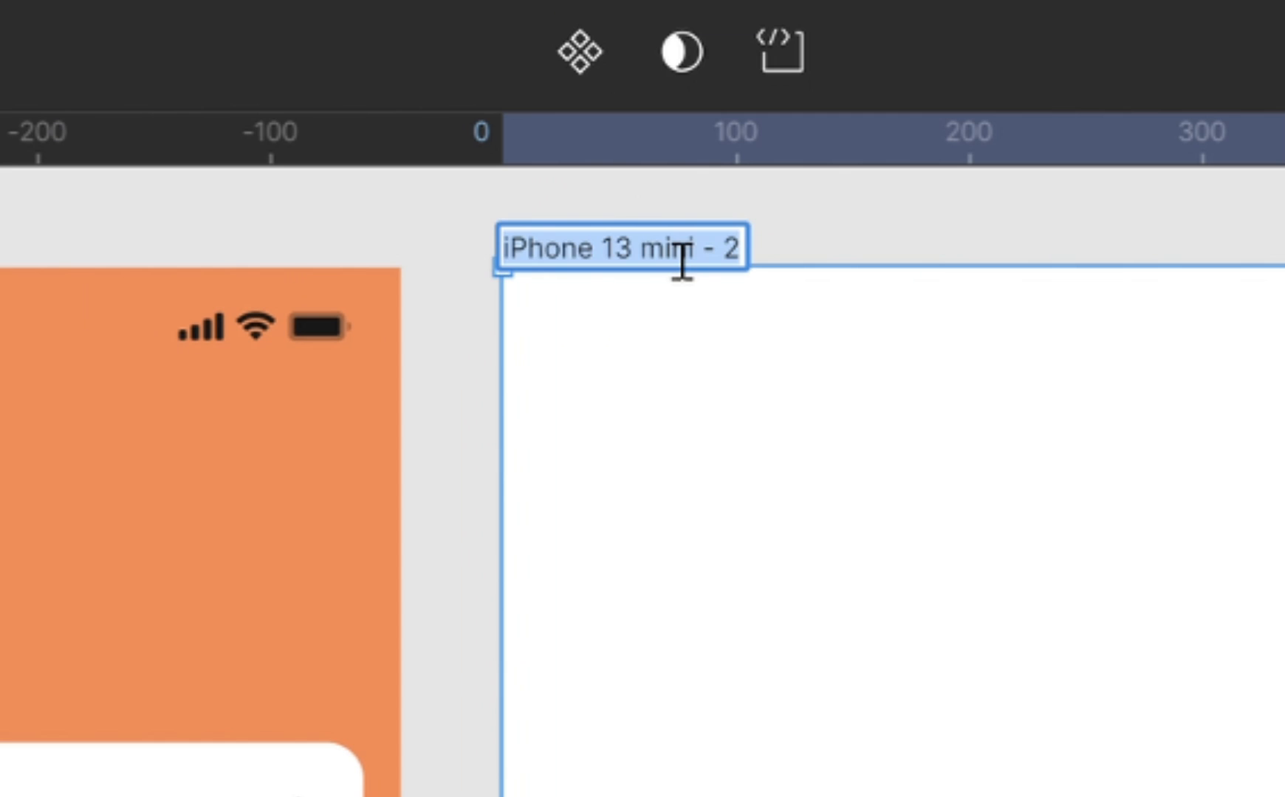
pyautogui.write('expand')
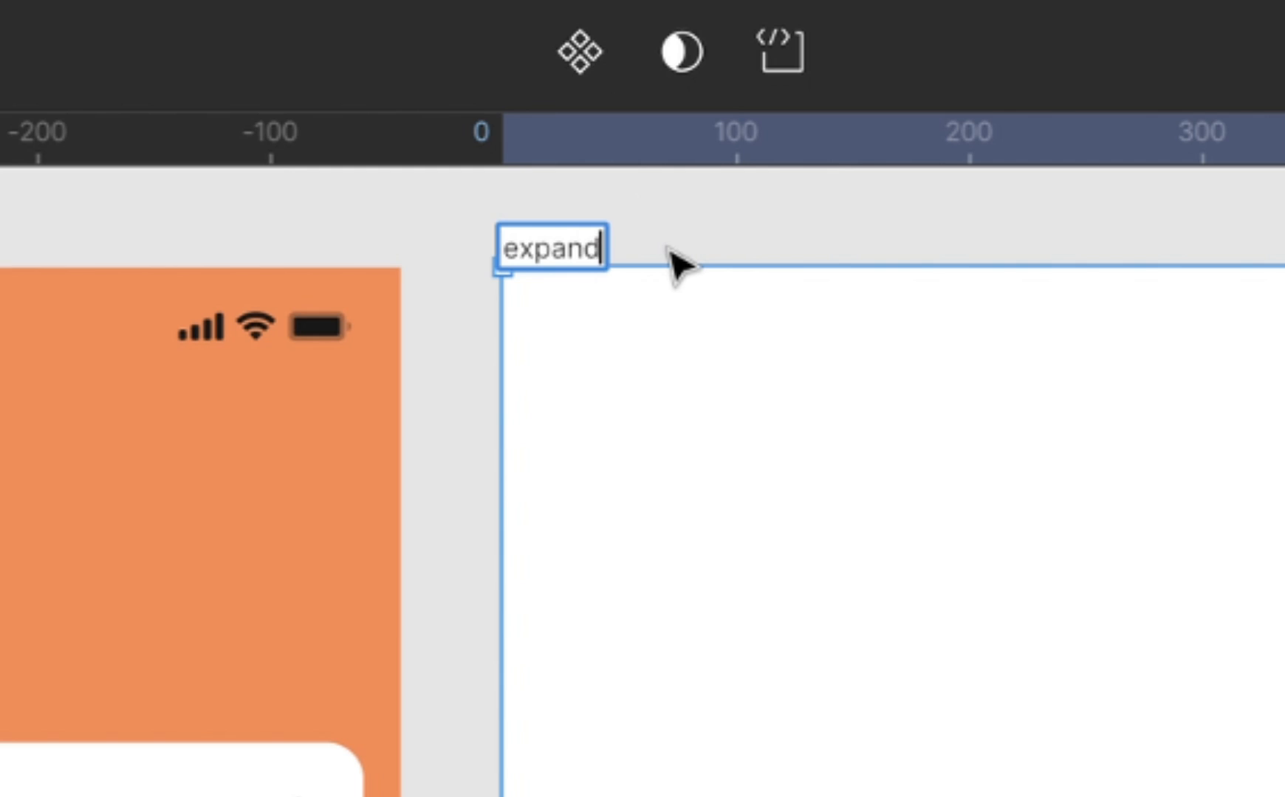
pyautogui.press('Return')
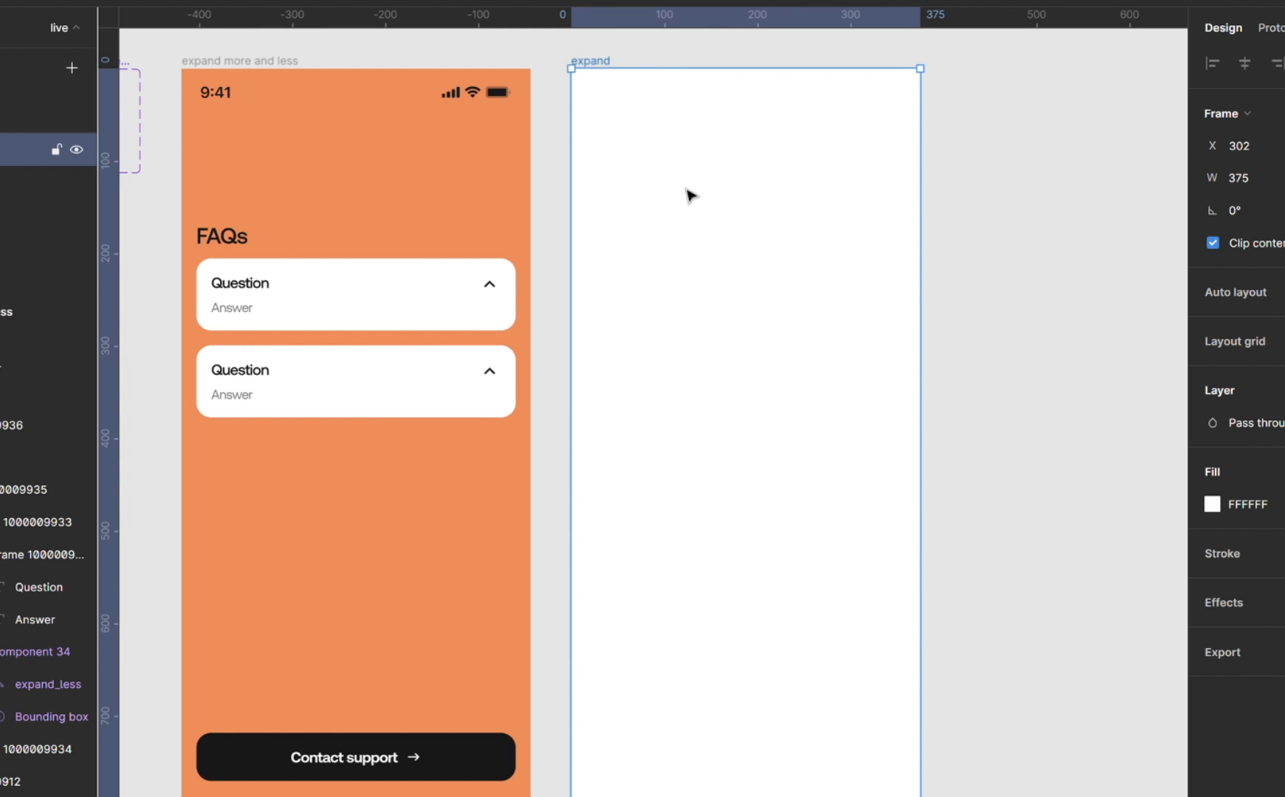
pyautogui.press('i')
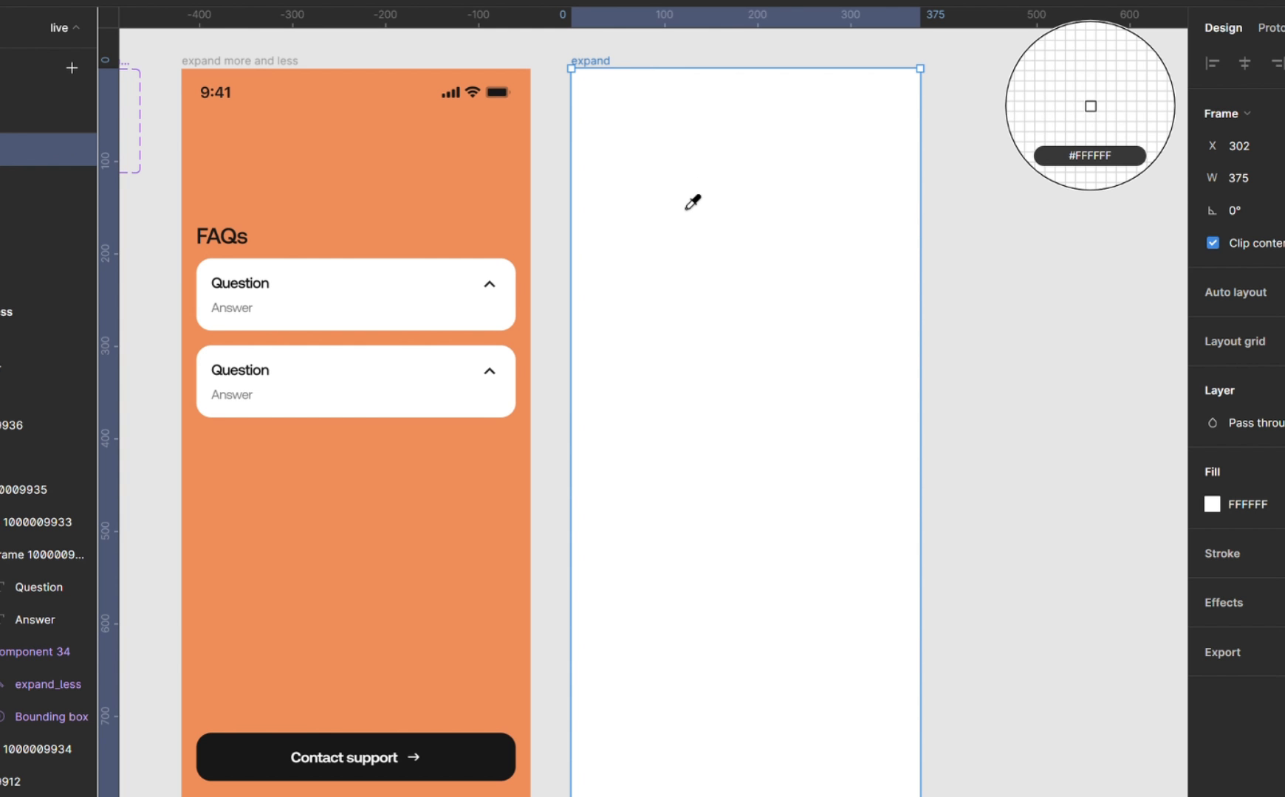
pyautogui.click(458, 187)
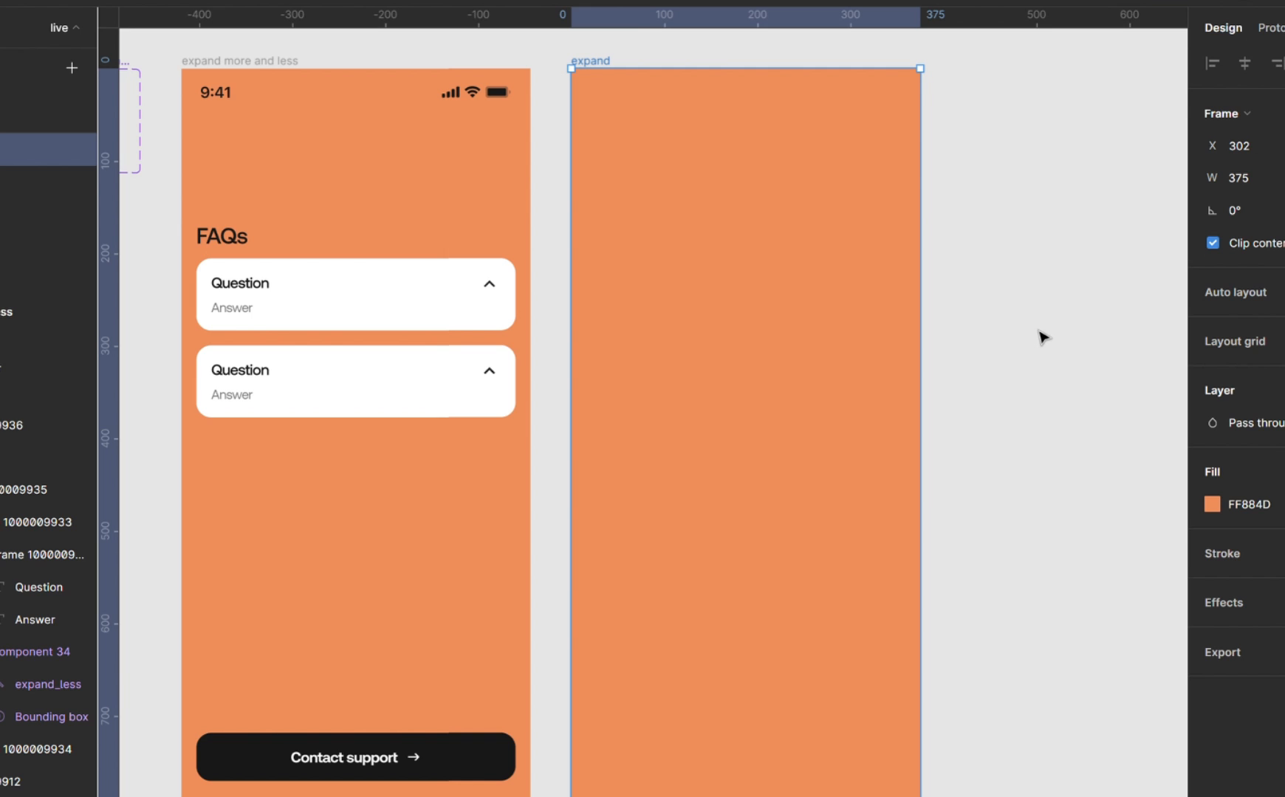
# Add a text layer reading "FAQs" in the upper part of the expand frame.
pyautogui.press('t')
pyautogui.click(623, 288)
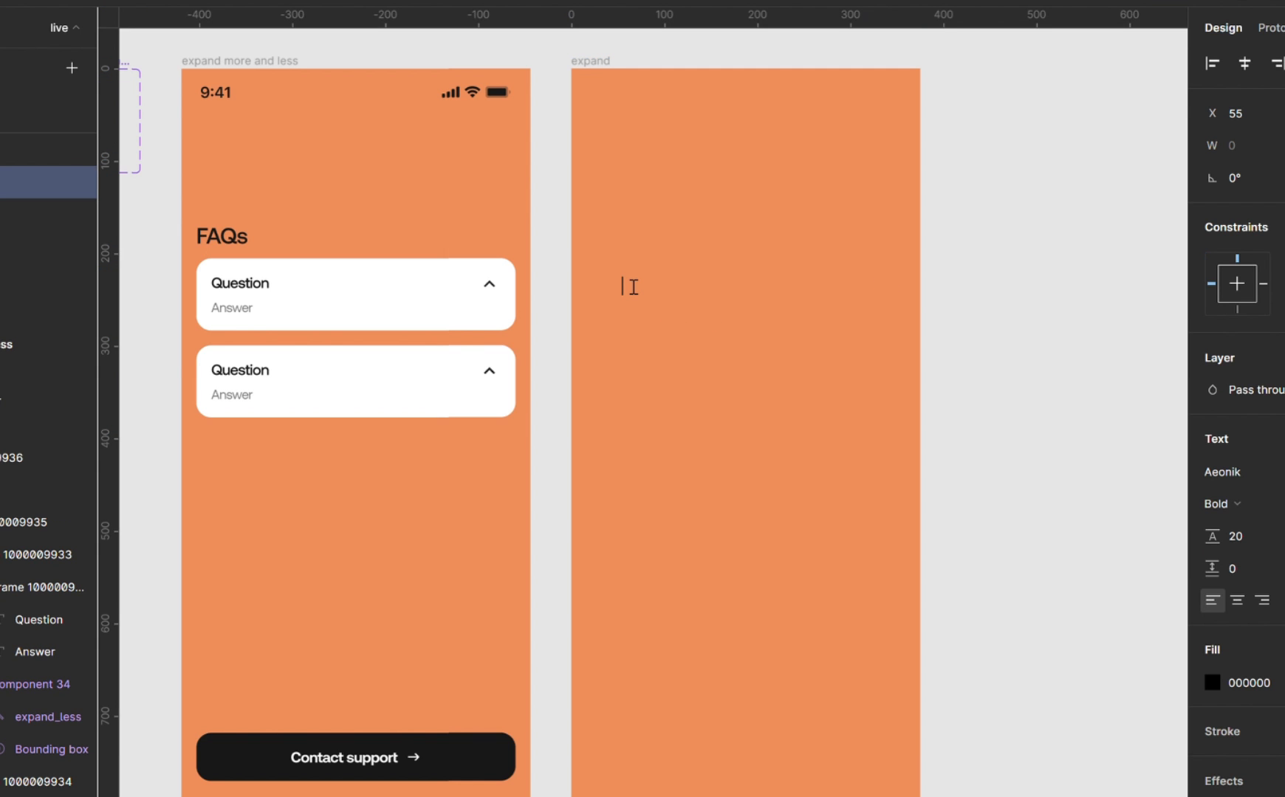
pyautogui.write('FAQs')
pyautogui.press('Escape')
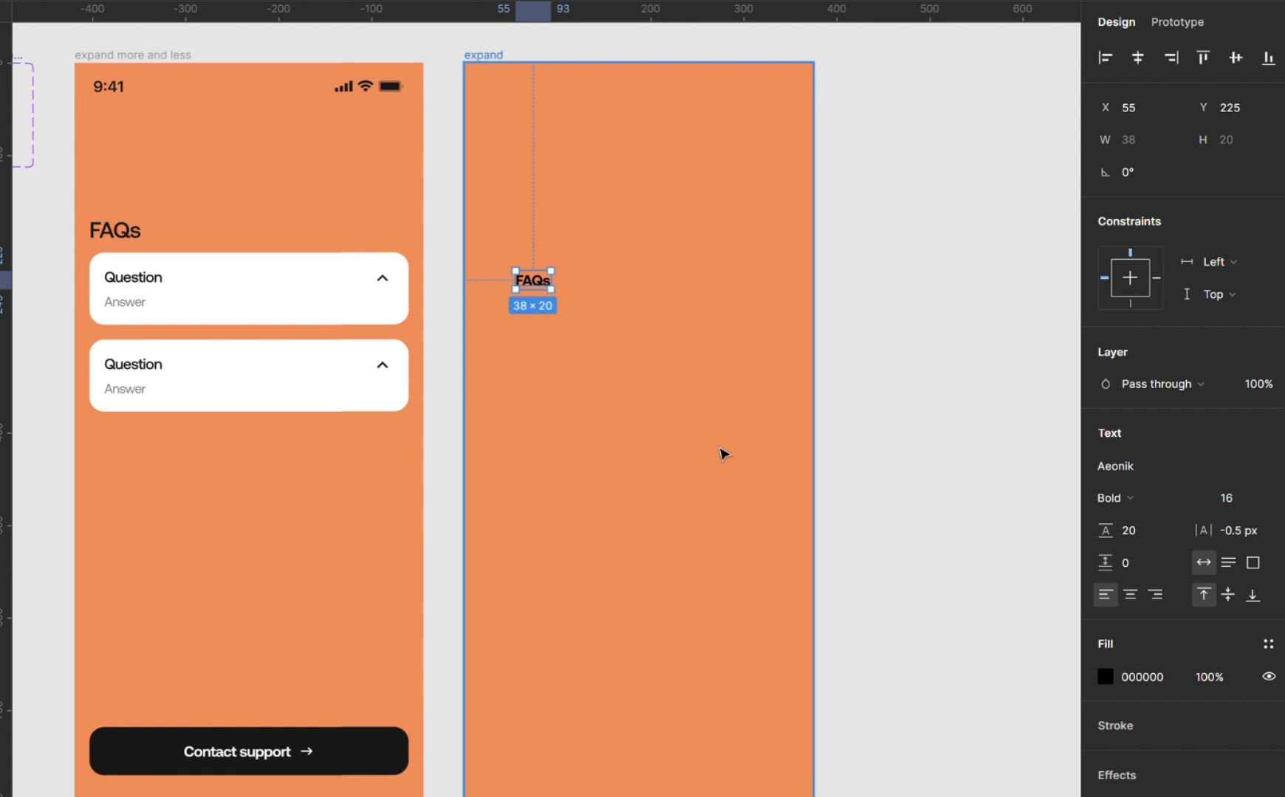
# Apply the "4pt grrid" layout grid style to the expand frame.
pyautogui.click(720, 450)
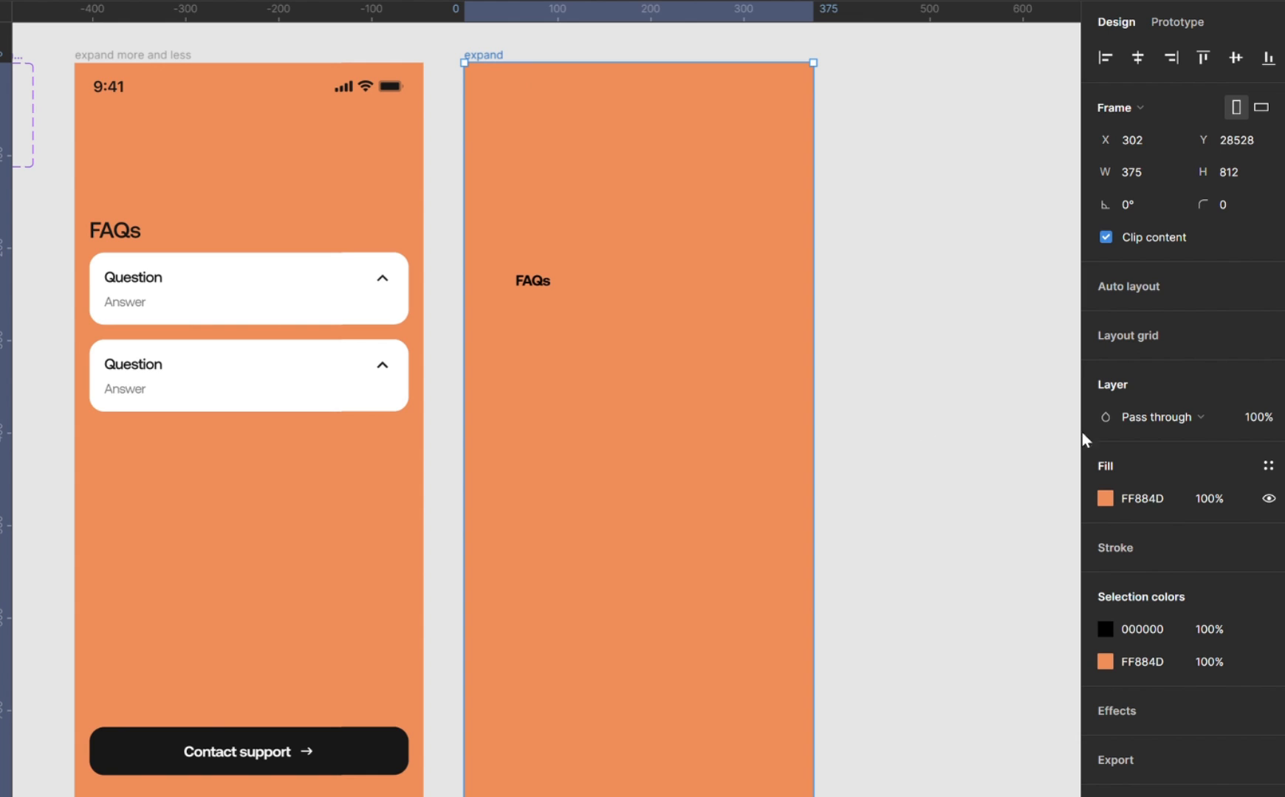
pyautogui.click(1268, 335)
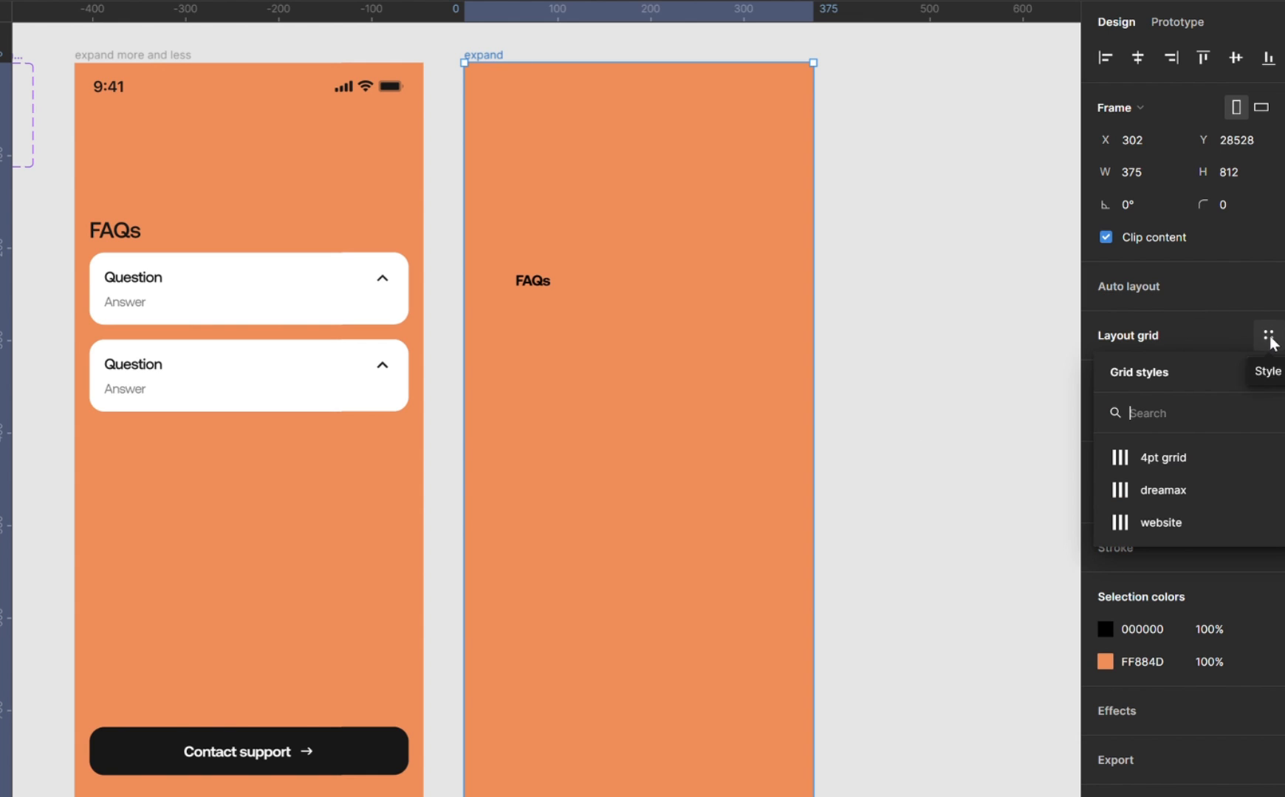
pyautogui.click(1178, 460)
# Place the FAQs text at X 16, Y 193 with a width of 201, and set its font size to 24.
pyautogui.click(536, 285)
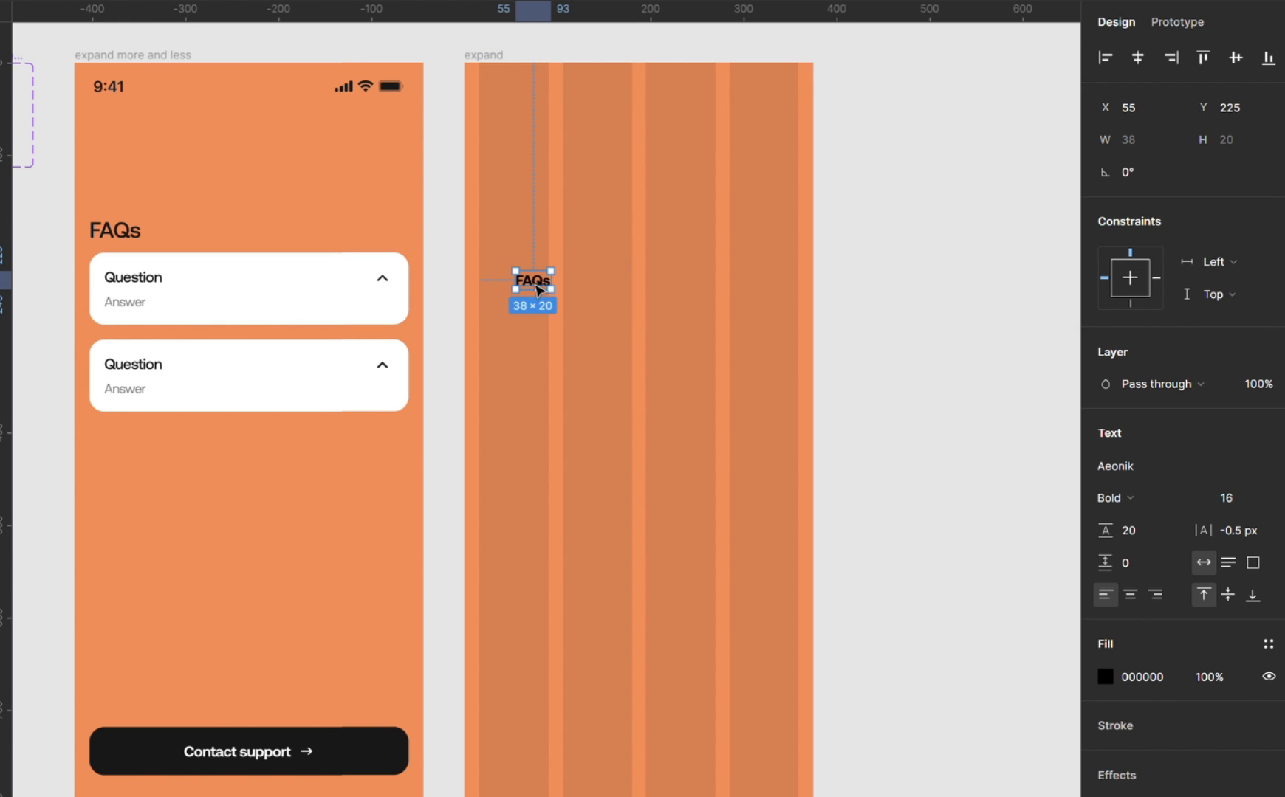
pyautogui.moveTo(537, 288); pyautogui.dragTo(681, 263)
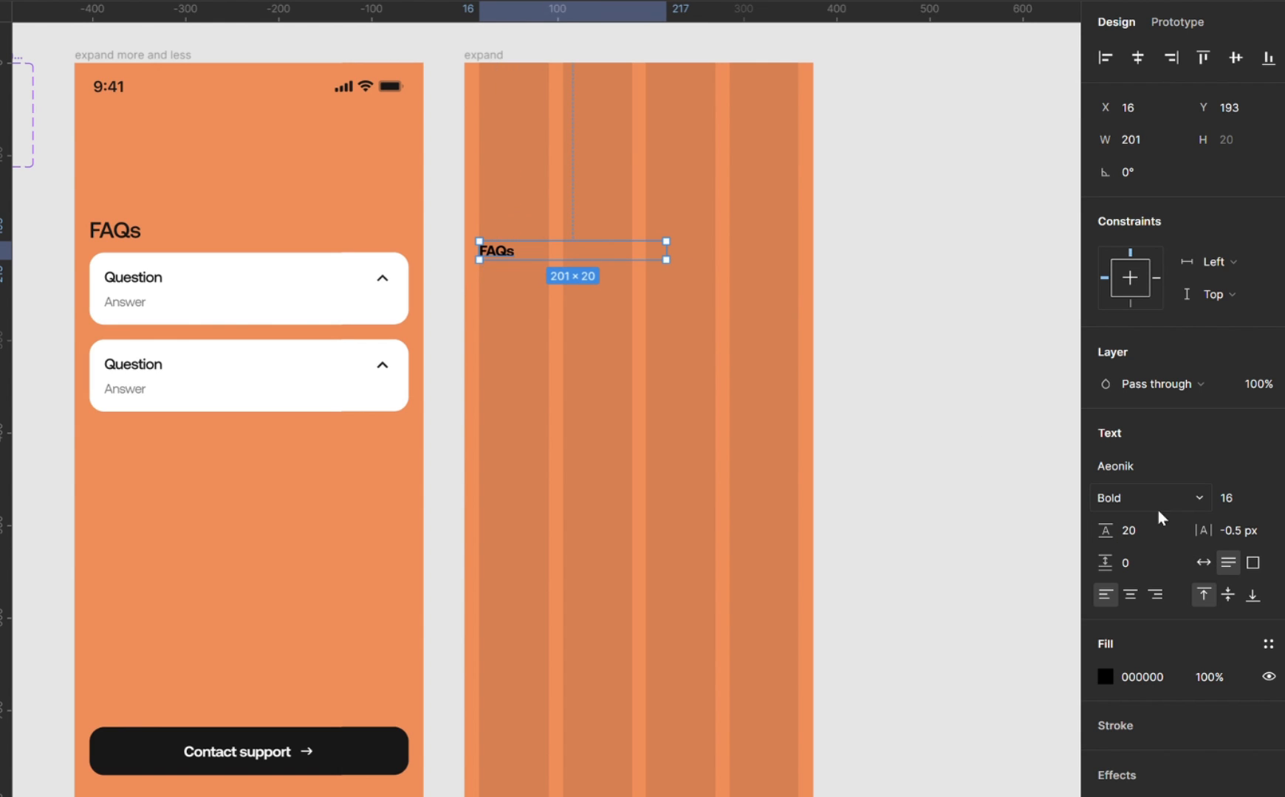
pyautogui.click(1252, 497)
pyautogui.write('24')
pyautogui.press('Return')
# Duplicate the FAQs heading just below at Y 236 and change the copy's text to "What is this video all about?".
pyautogui.moveTo(521, 257); pyautogui.dragTo(525, 297)
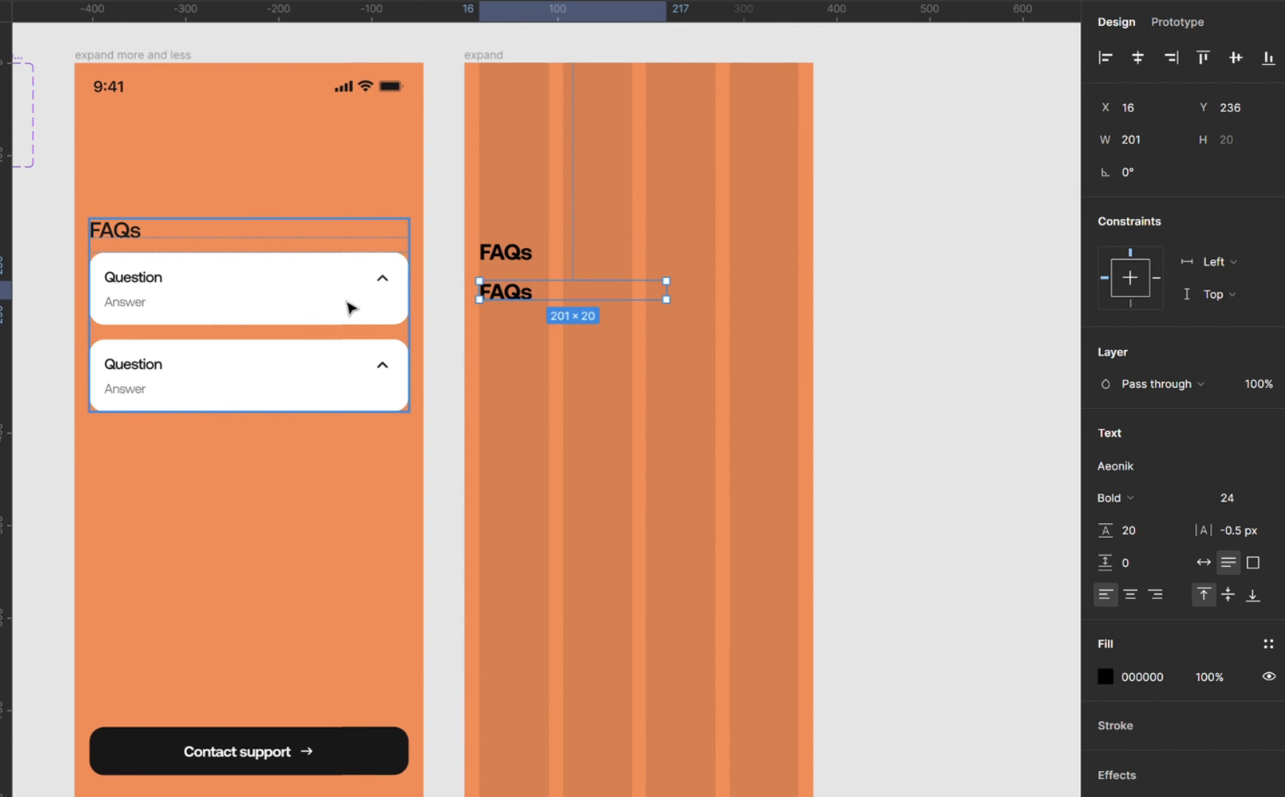
pyautogui.doubleClick(532, 301)
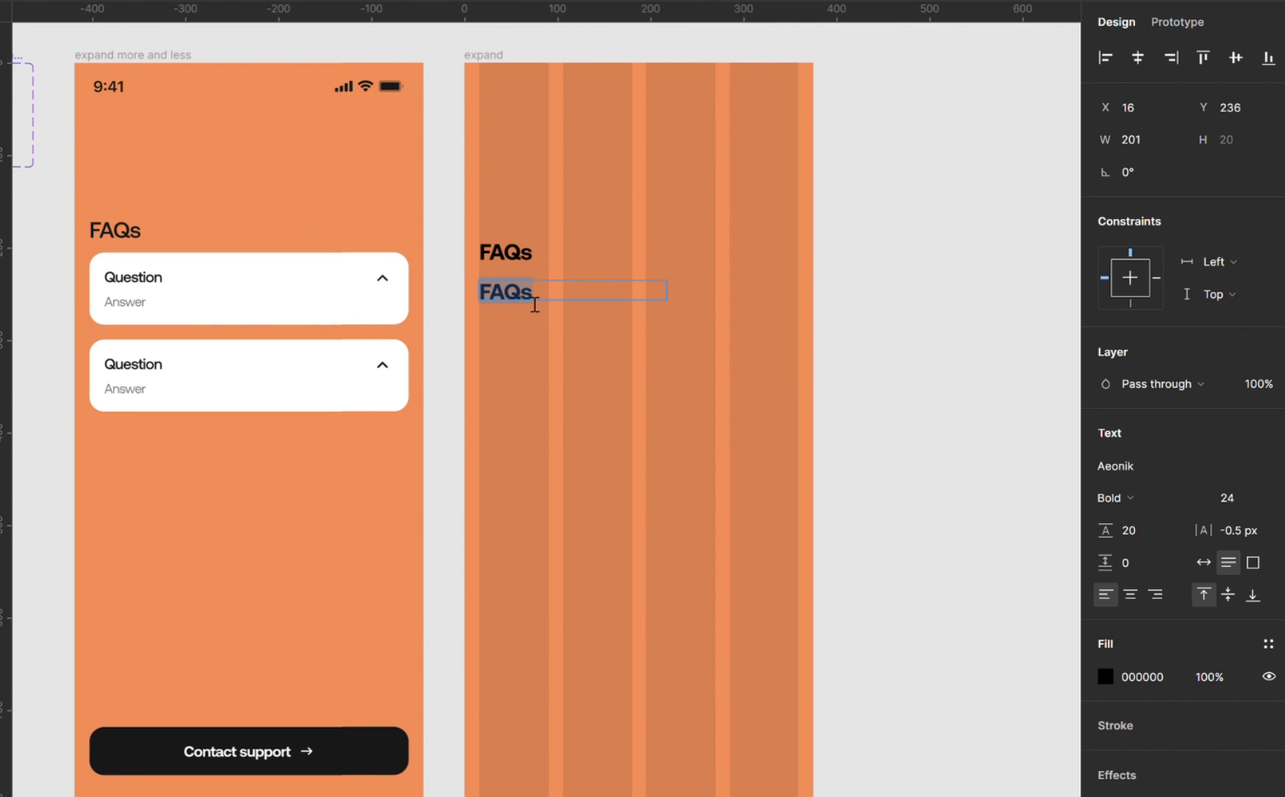
pyautogui.write('Question')
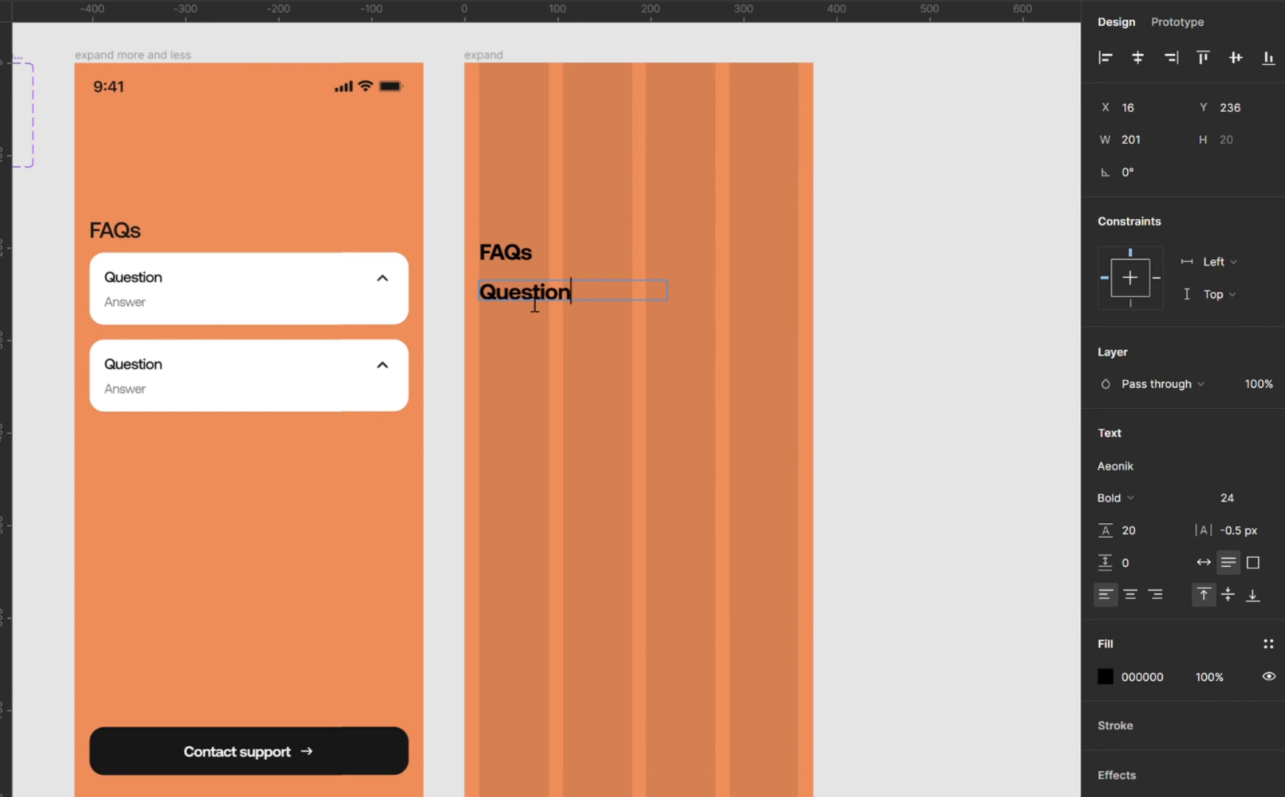
pyautogui.hotkey('ctrl', 'a')
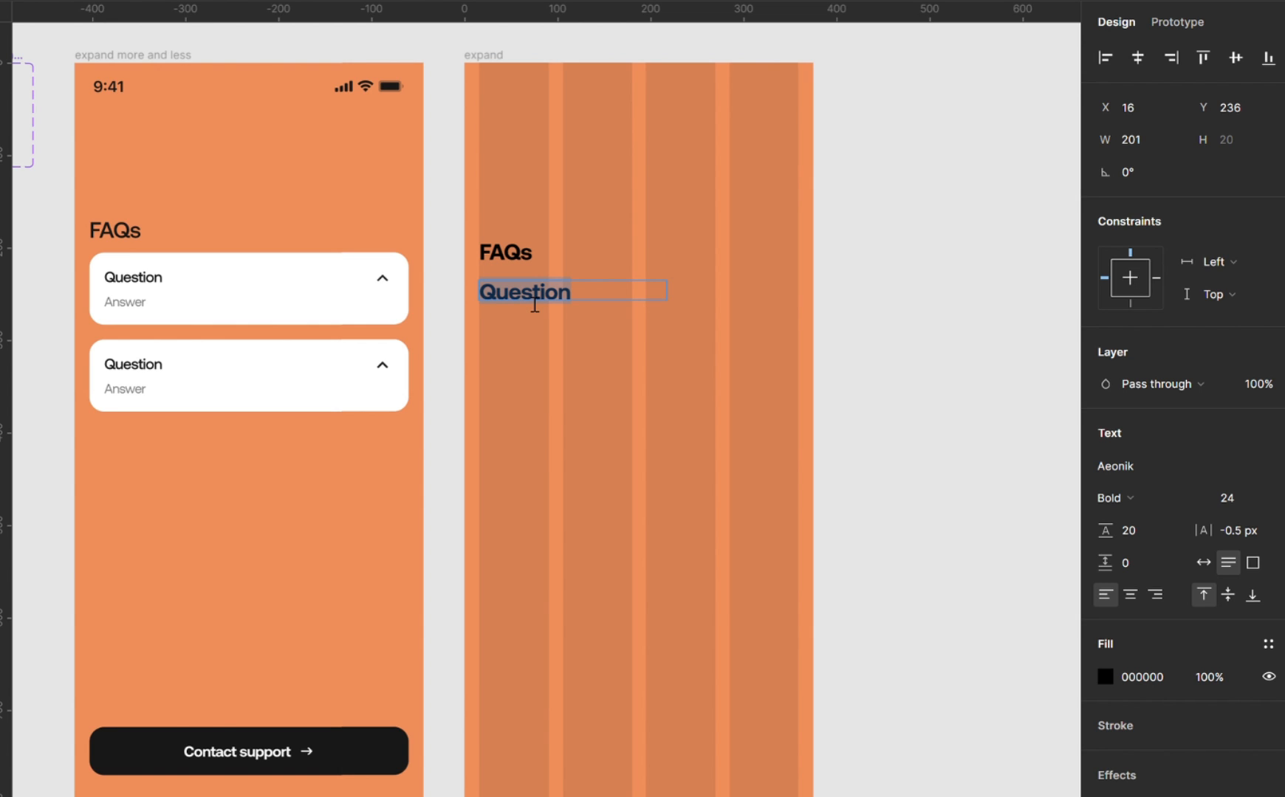
pyautogui.write('What is ')
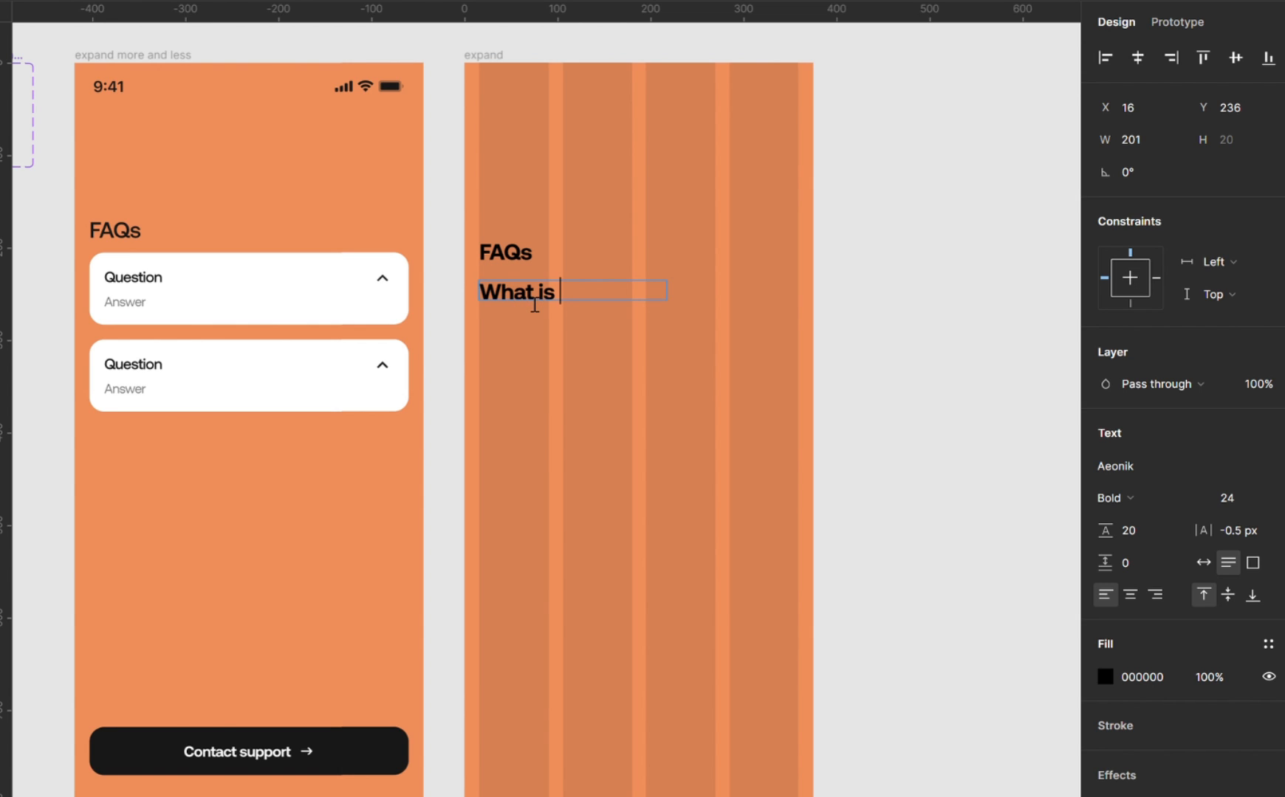
pyautogui.write('yo')
pyautogui.press('BackSpace')
pyautogui.press('BackSpace')
pyautogui.write('this video all ')
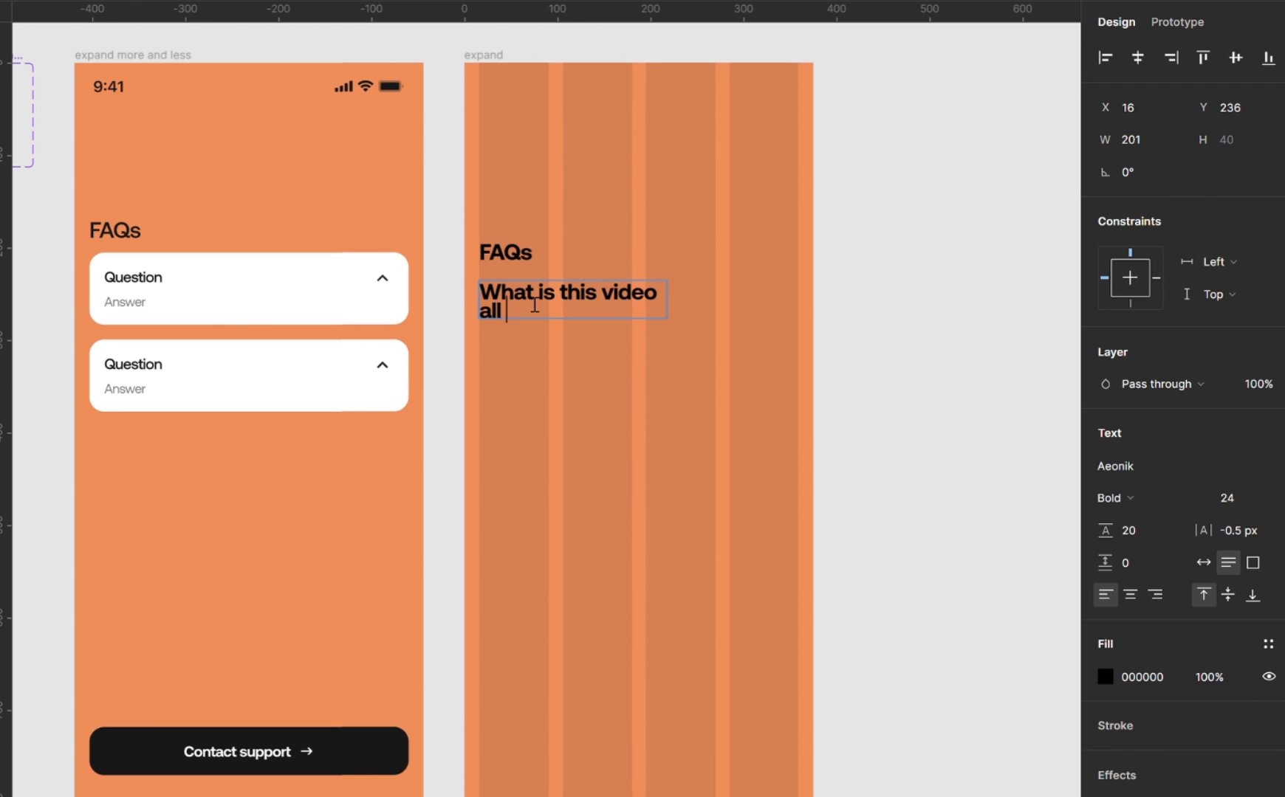
pyautogui.write('about?')
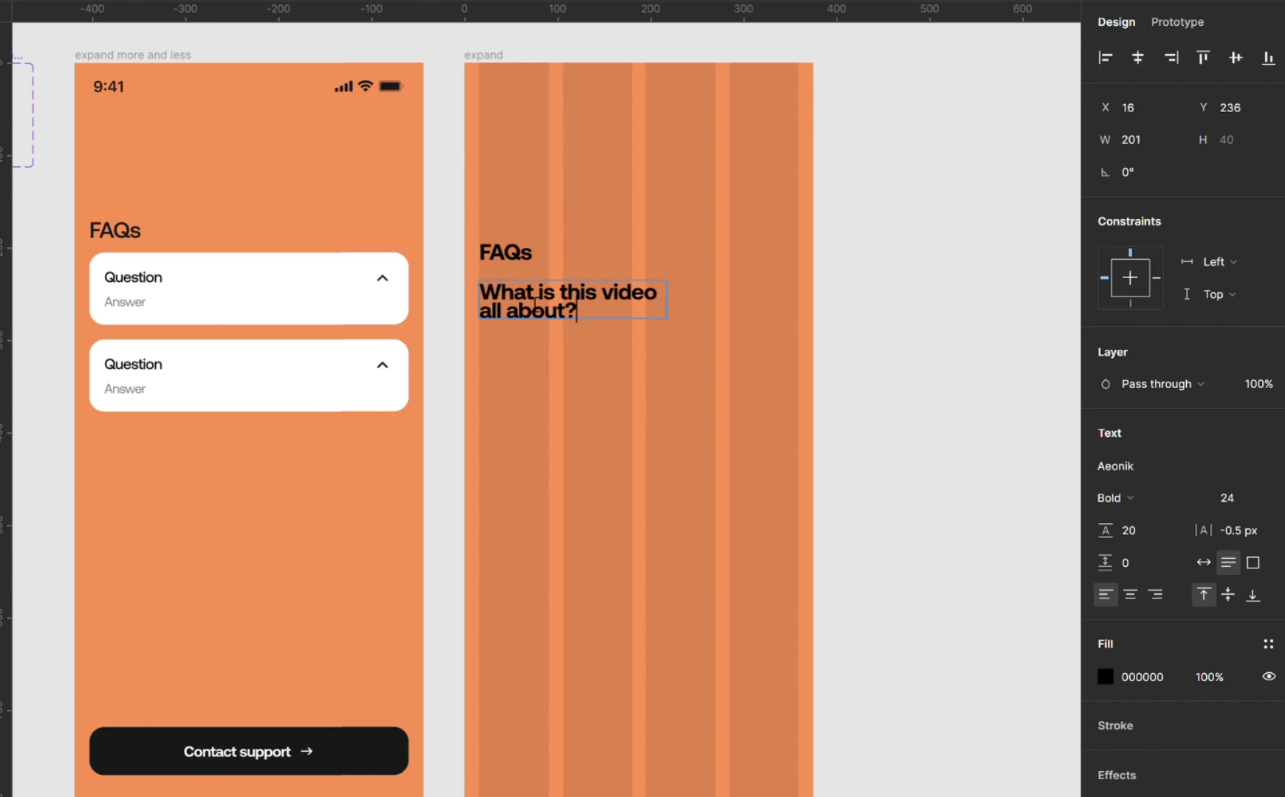
pyautogui.press('Escape')
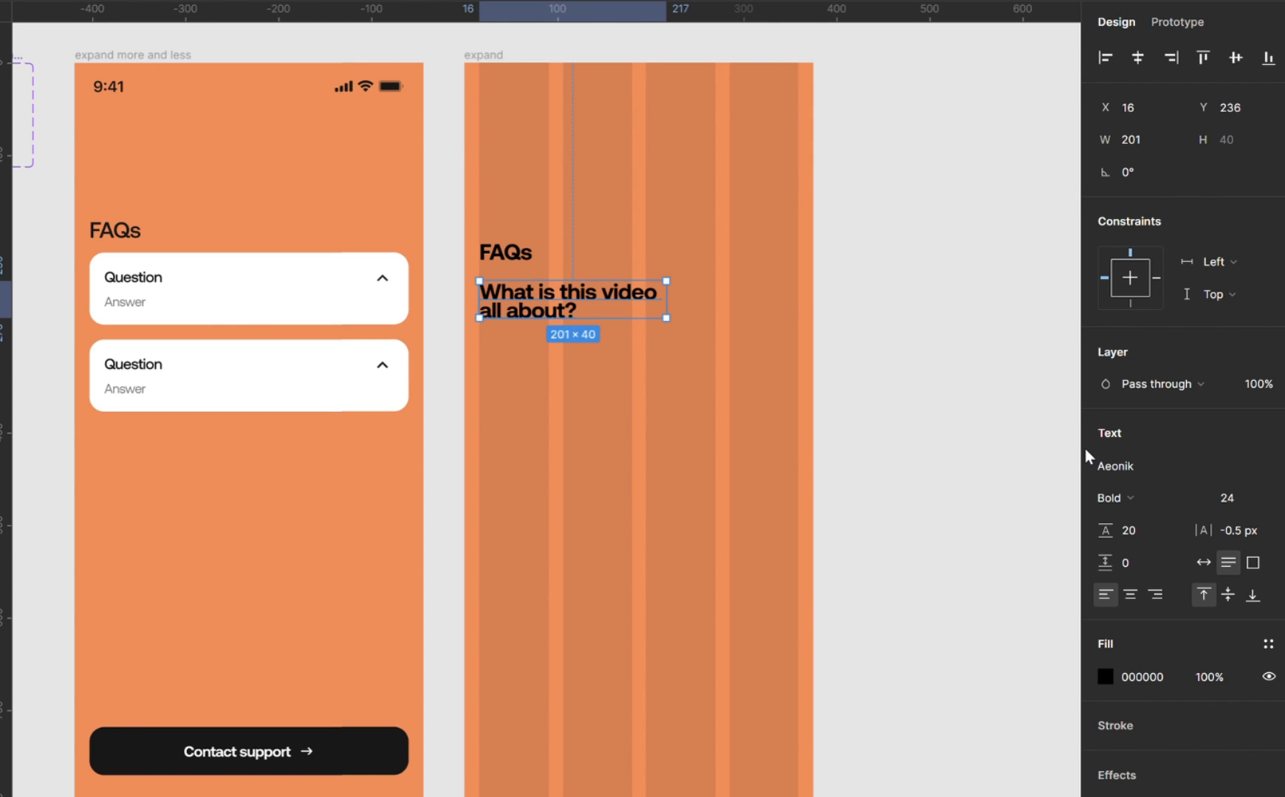
# Set the question text's font size to 16 and its weight to Medium.
pyautogui.click(1227, 497)
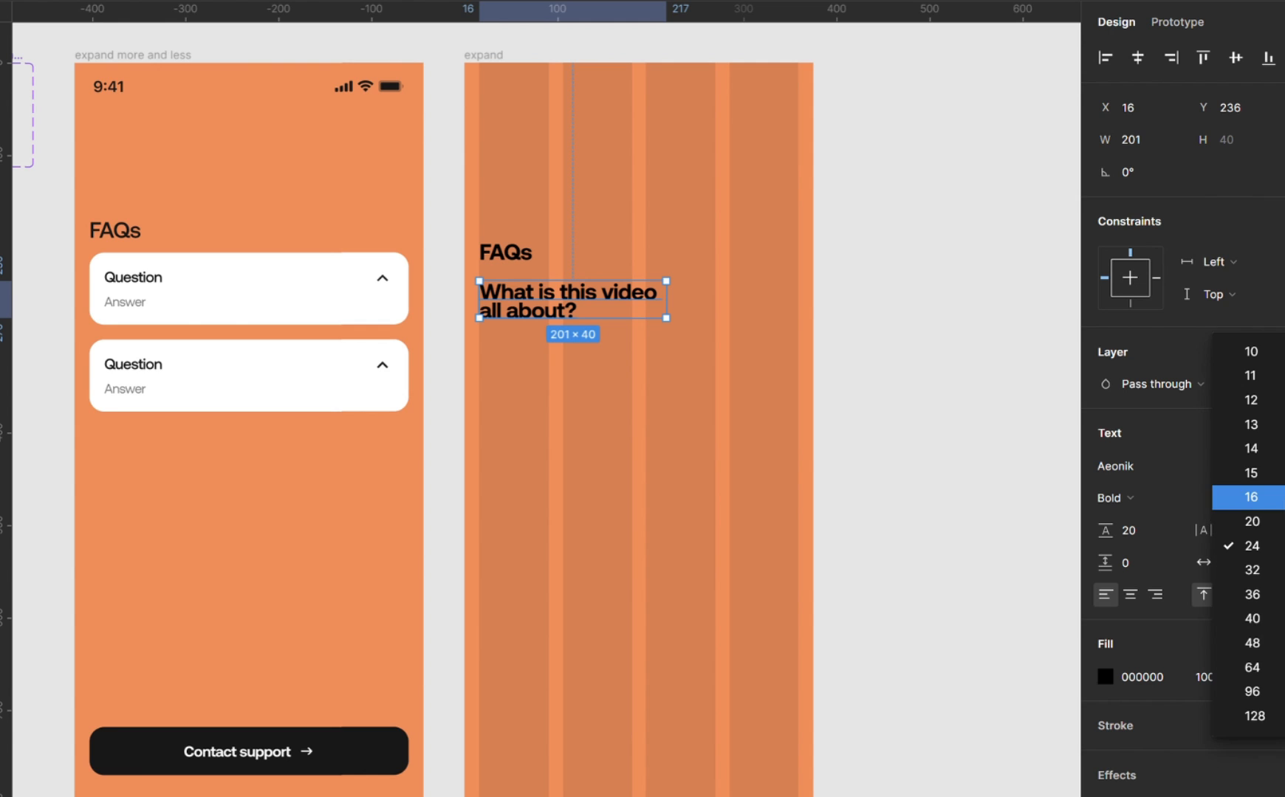
pyautogui.click(1255, 503)
pyautogui.click(1168, 493)
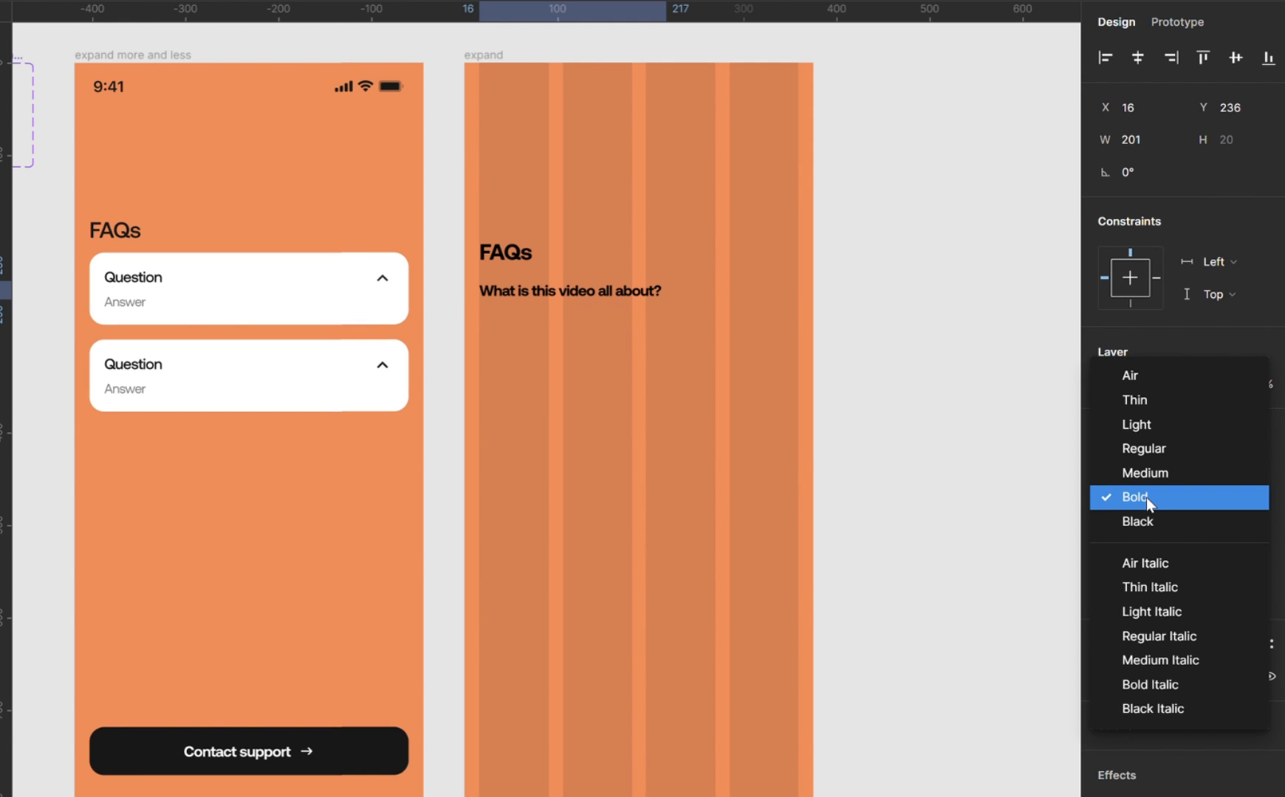
pyautogui.click(1169, 477)
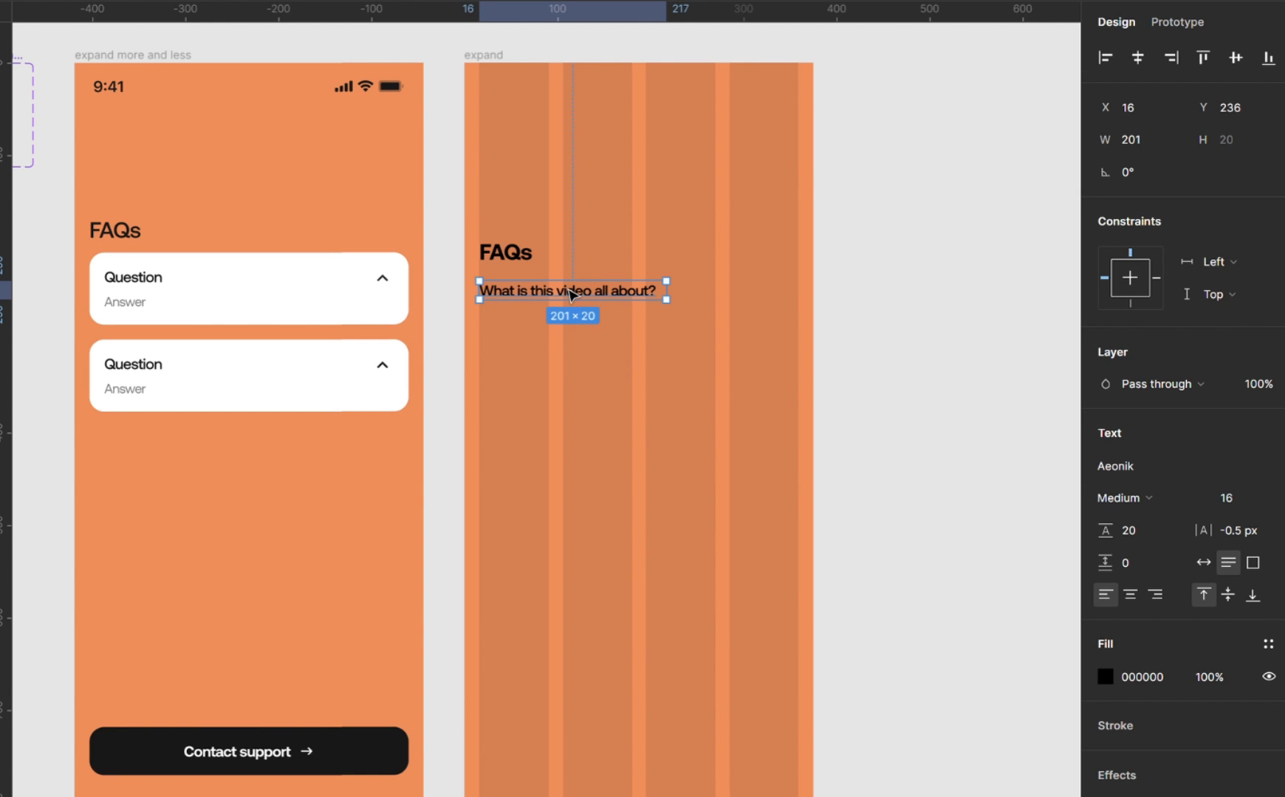
# Duplicate the question text directly below at Y 256 and replace the copy's wording with "This video is about expanding a fielding more or less".
pyautogui.moveTo(579, 295)
pyautogui.mouseDown()
pyautogui.moveTo(580, 334)
pyautogui.moveTo(579, 319)
pyautogui.mouseUp()
pyautogui.doubleClick(577, 320)
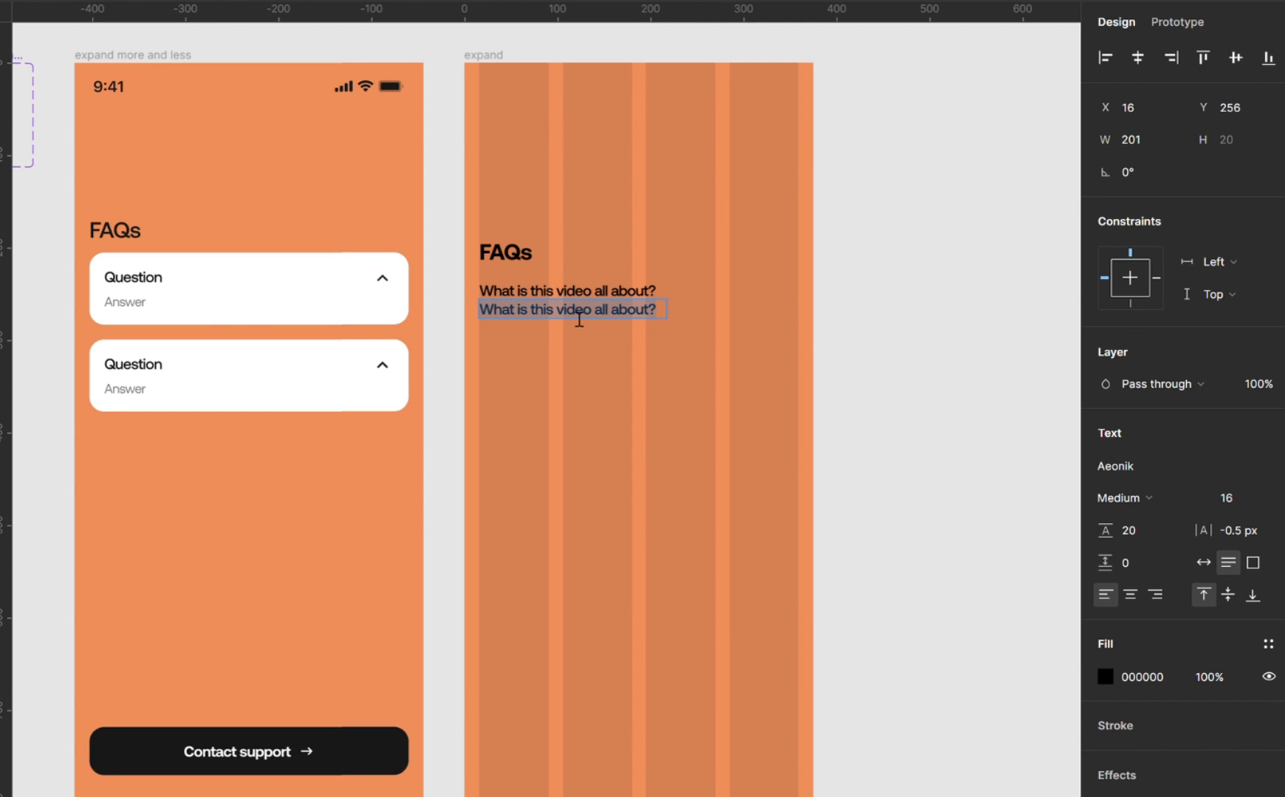
pyautogui.write('Thi')
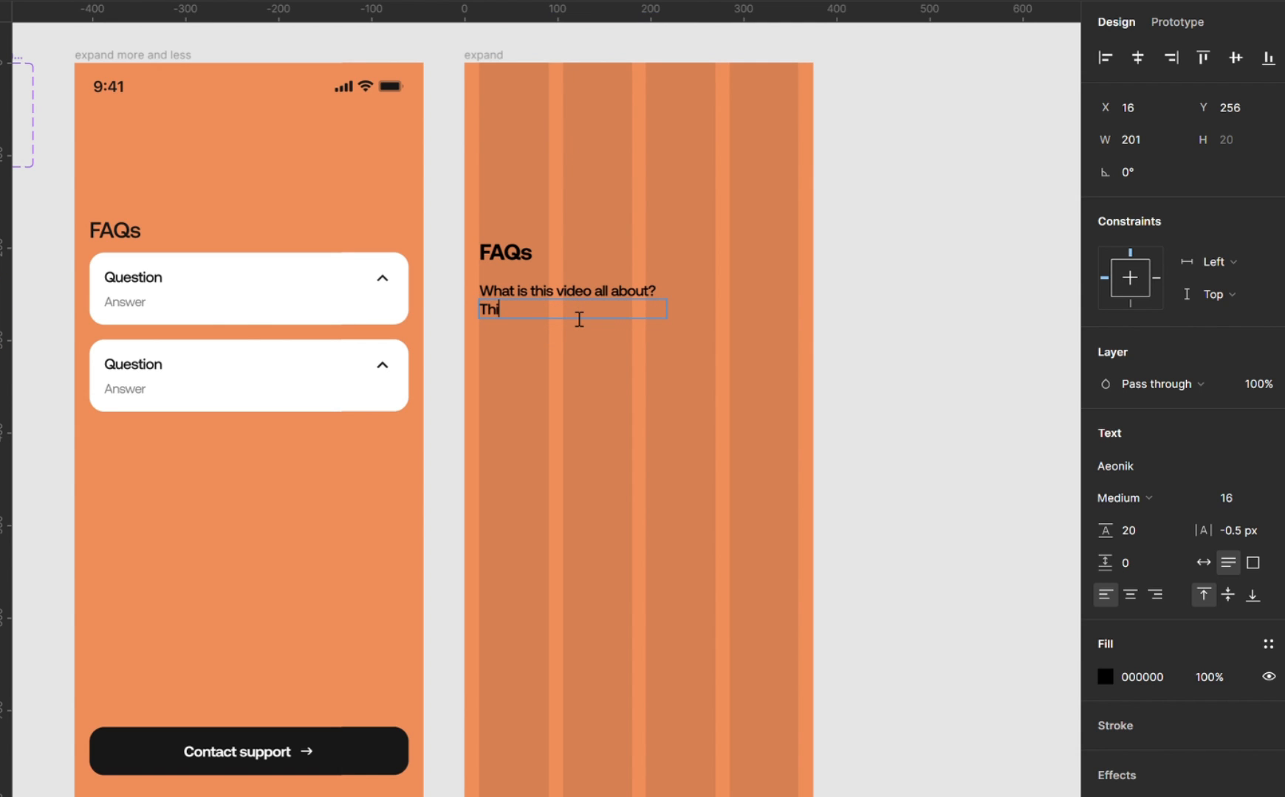
pyautogui.write('s video is ab')
pyautogui.write('out exp')
pyautogui.write('a')
pyautogui.press('BackSpace')
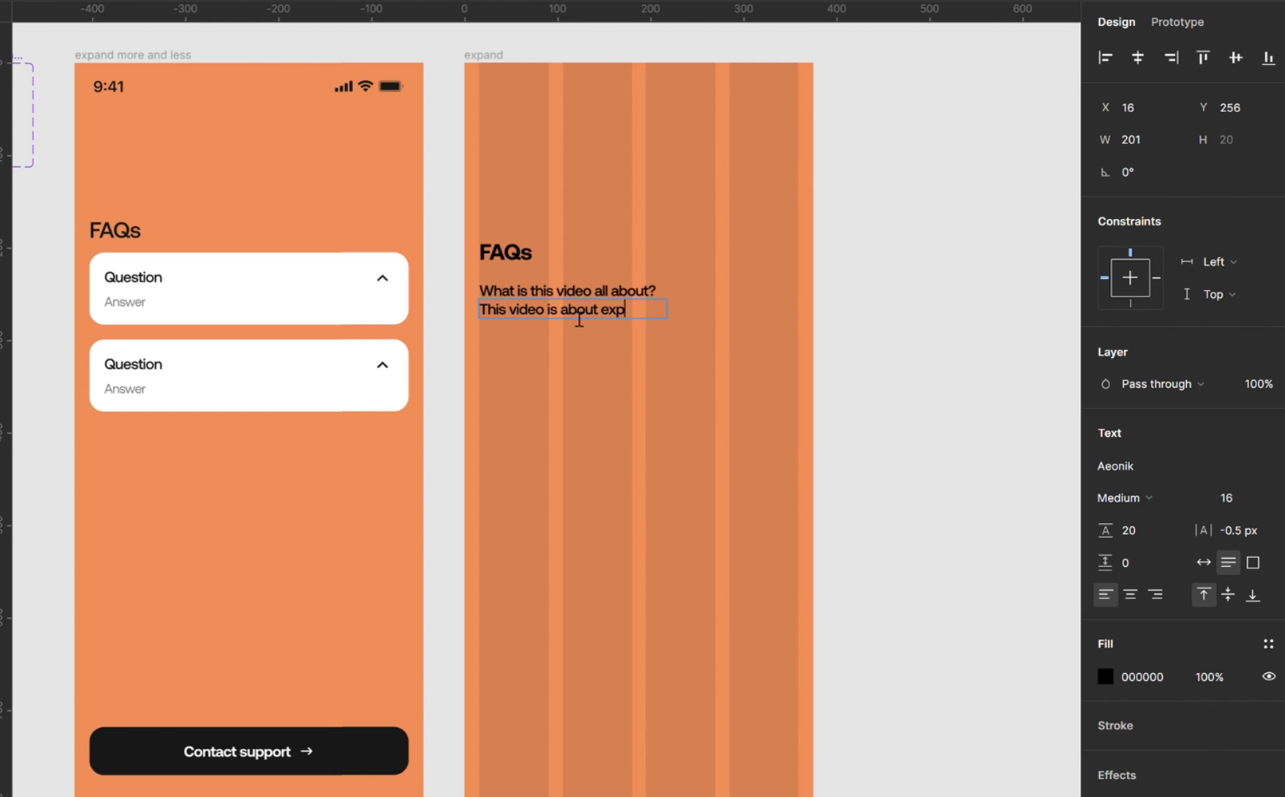
pyautogui.write('anding ')
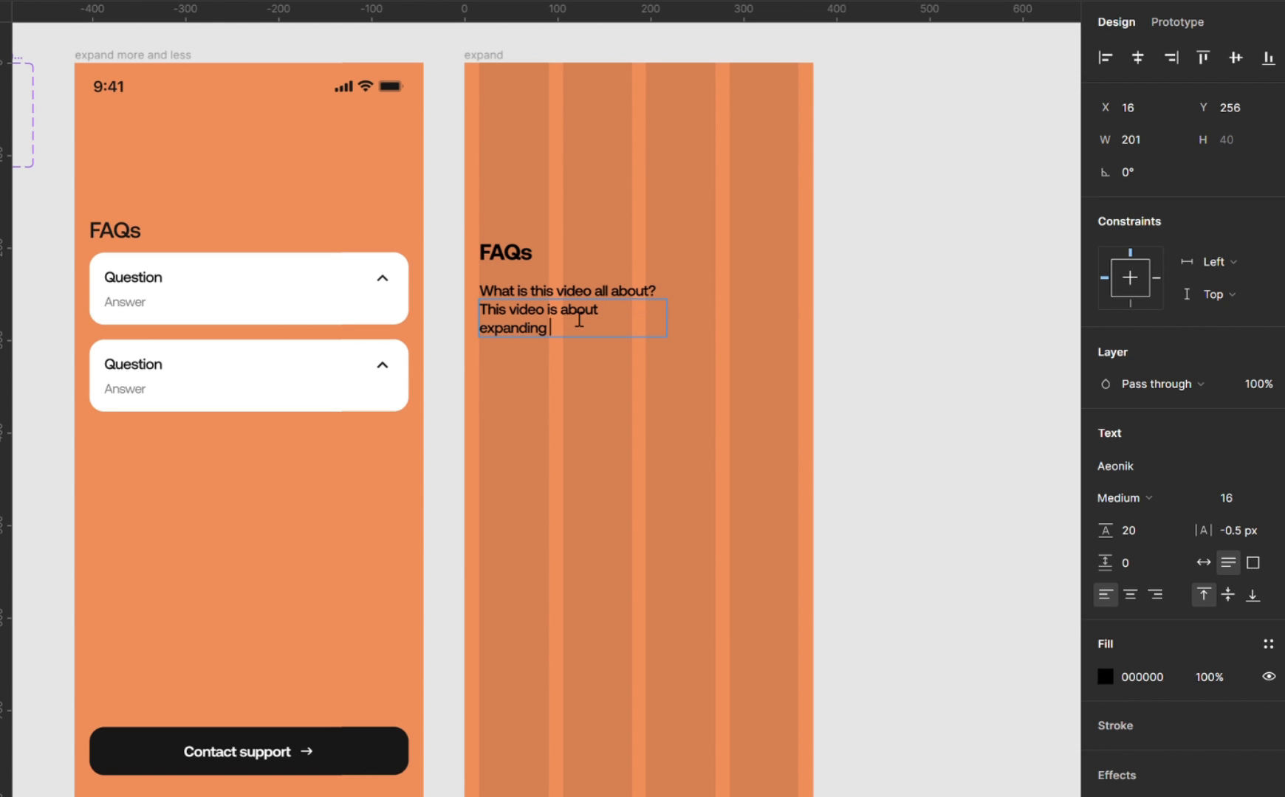
pyautogui.write('a fielding more or less')
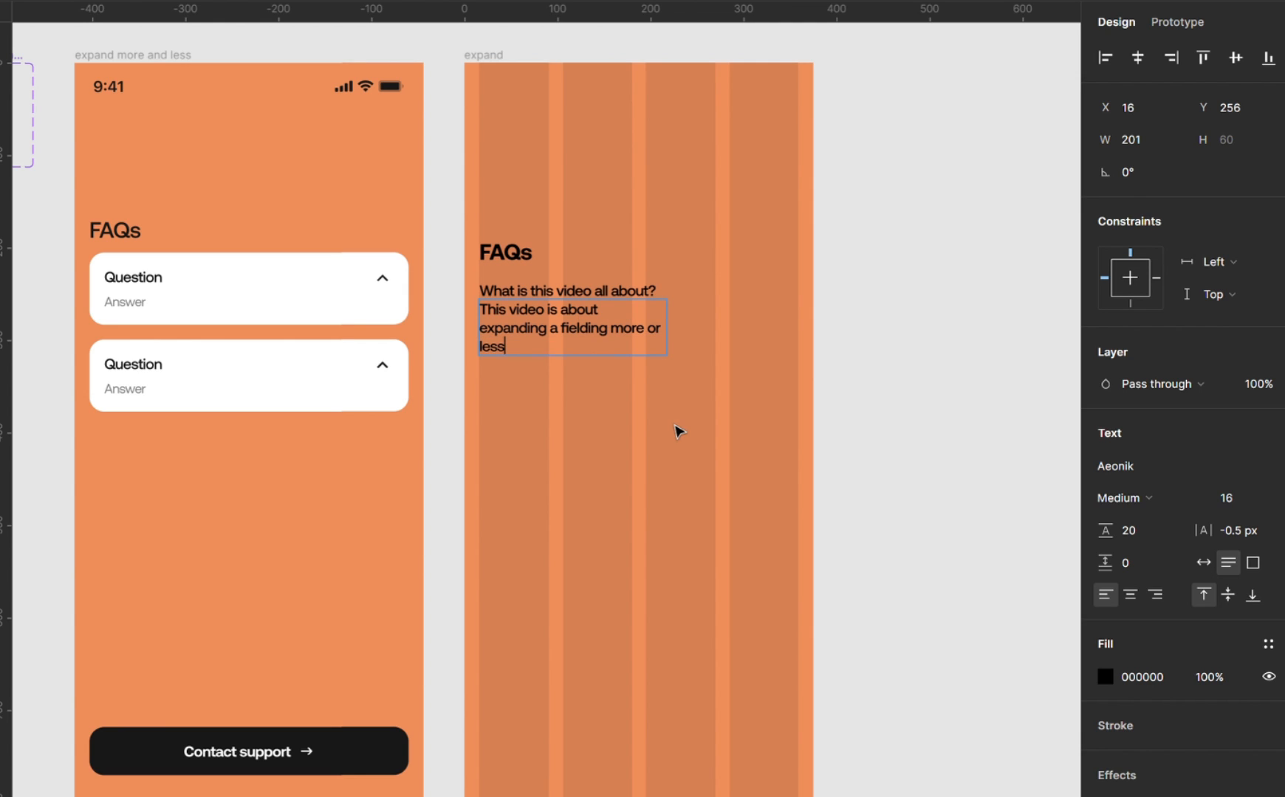
pyautogui.press('Escape')
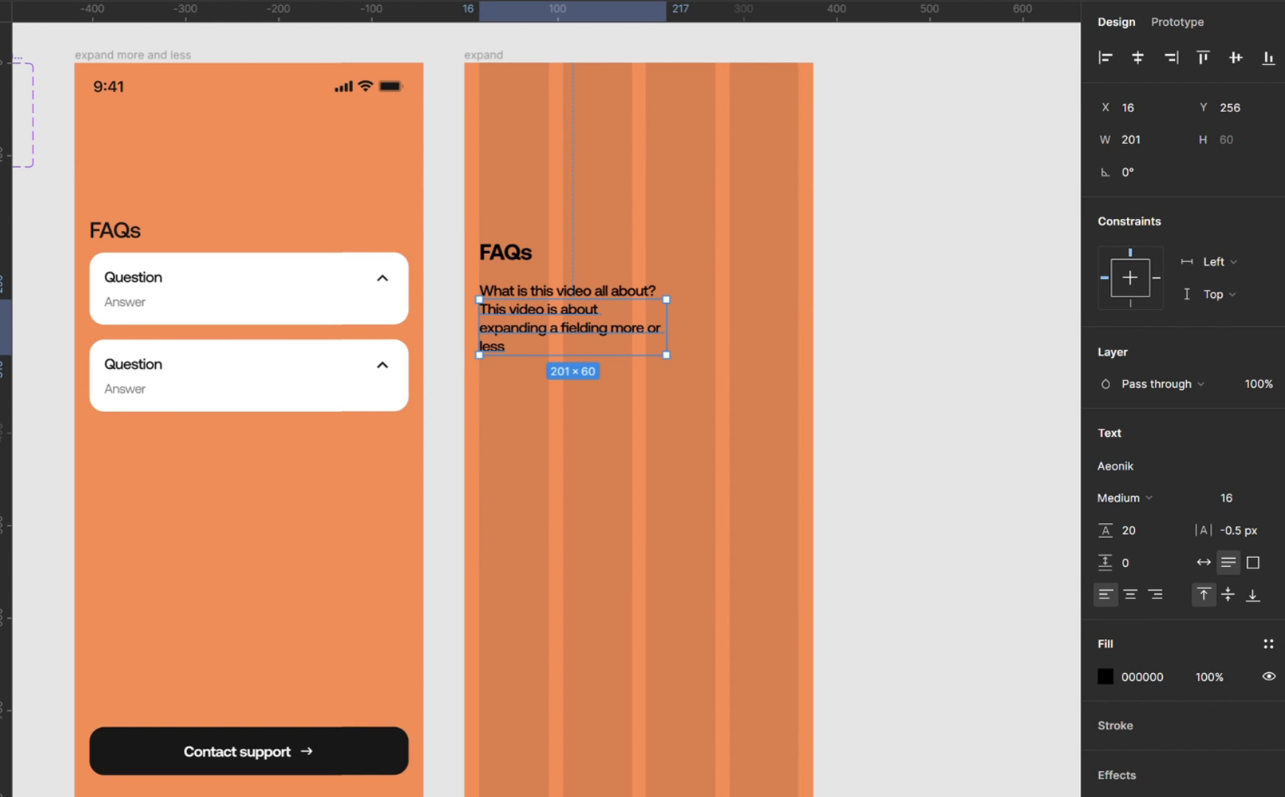
# Set the answer text's fill colour to grey 717171.
pyautogui.click(1176, 678)
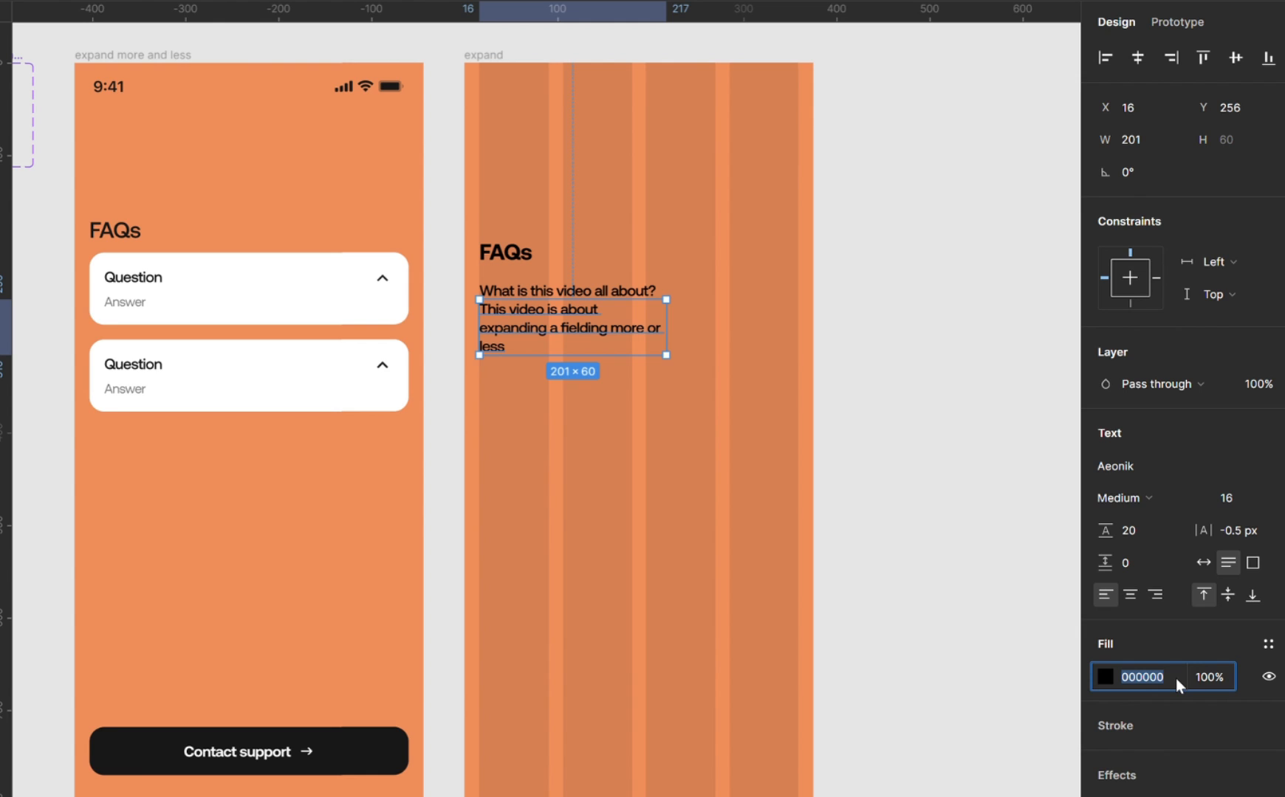
pyautogui.write('717171')
pyautogui.press('Return')
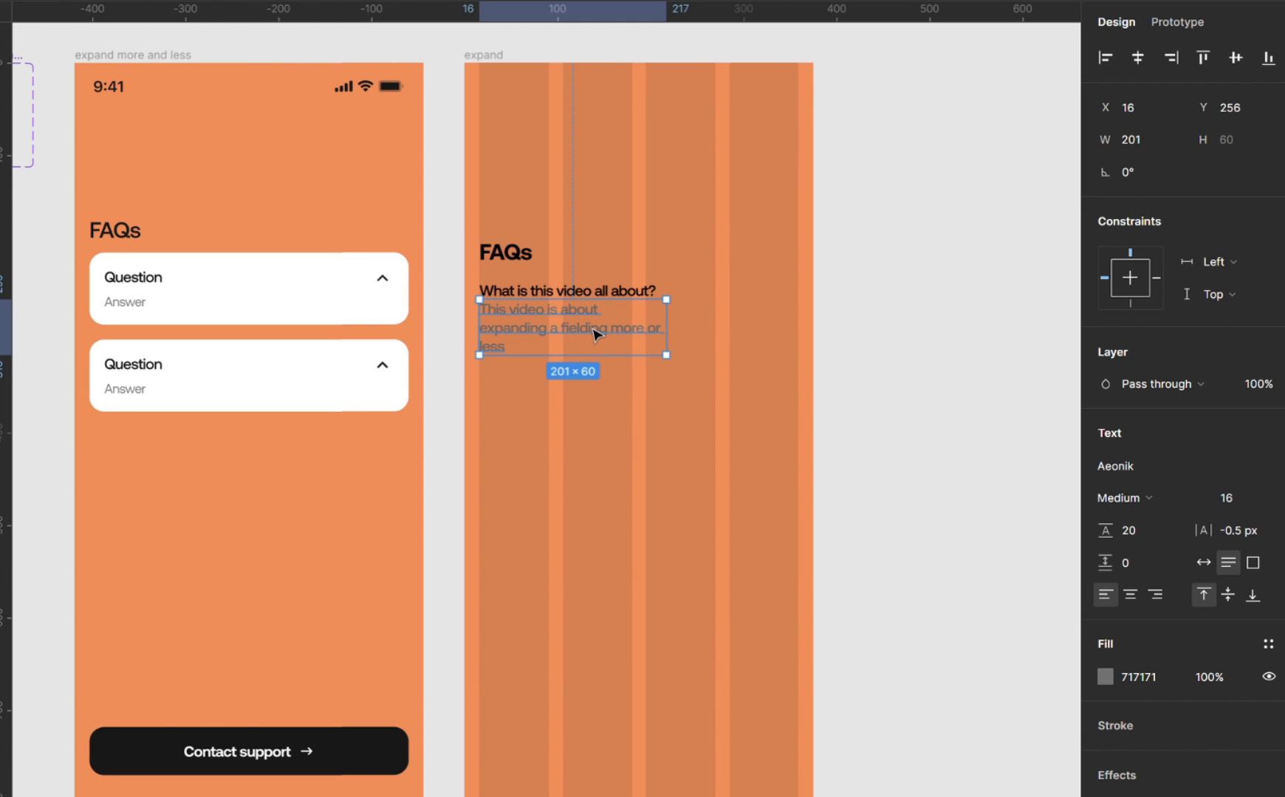
# Nudge the grey answer text down to Y 265 to leave a gap below the question.
pyautogui.press('Down')
pyautogui.press('Down')
pyautogui.press('Down')
pyautogui.press('Down')
pyautogui.press('Down')
pyautogui.press('Down')
pyautogui.press('Down')
pyautogui.press('Down')
pyautogui.press('Down')
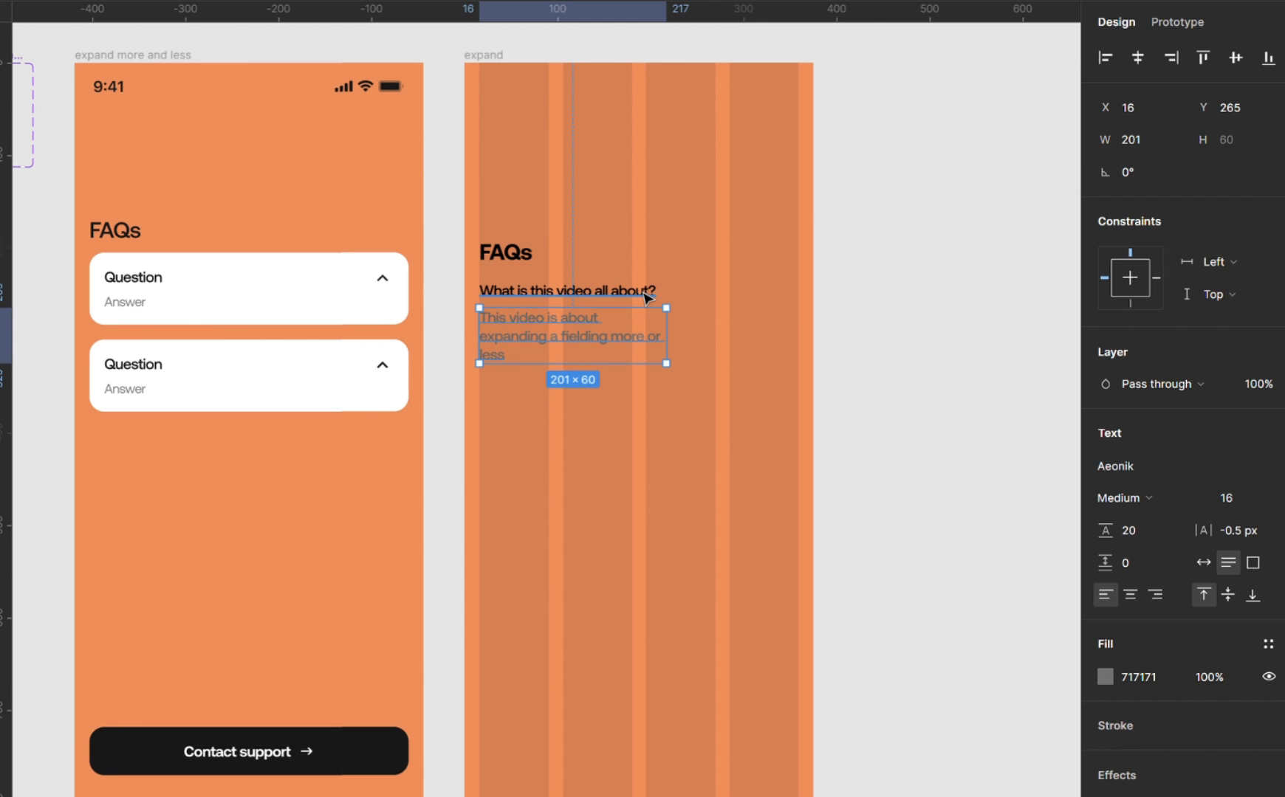
# Set the question text's fill colour to 222222.
pyautogui.scroll(5, 647, 298)
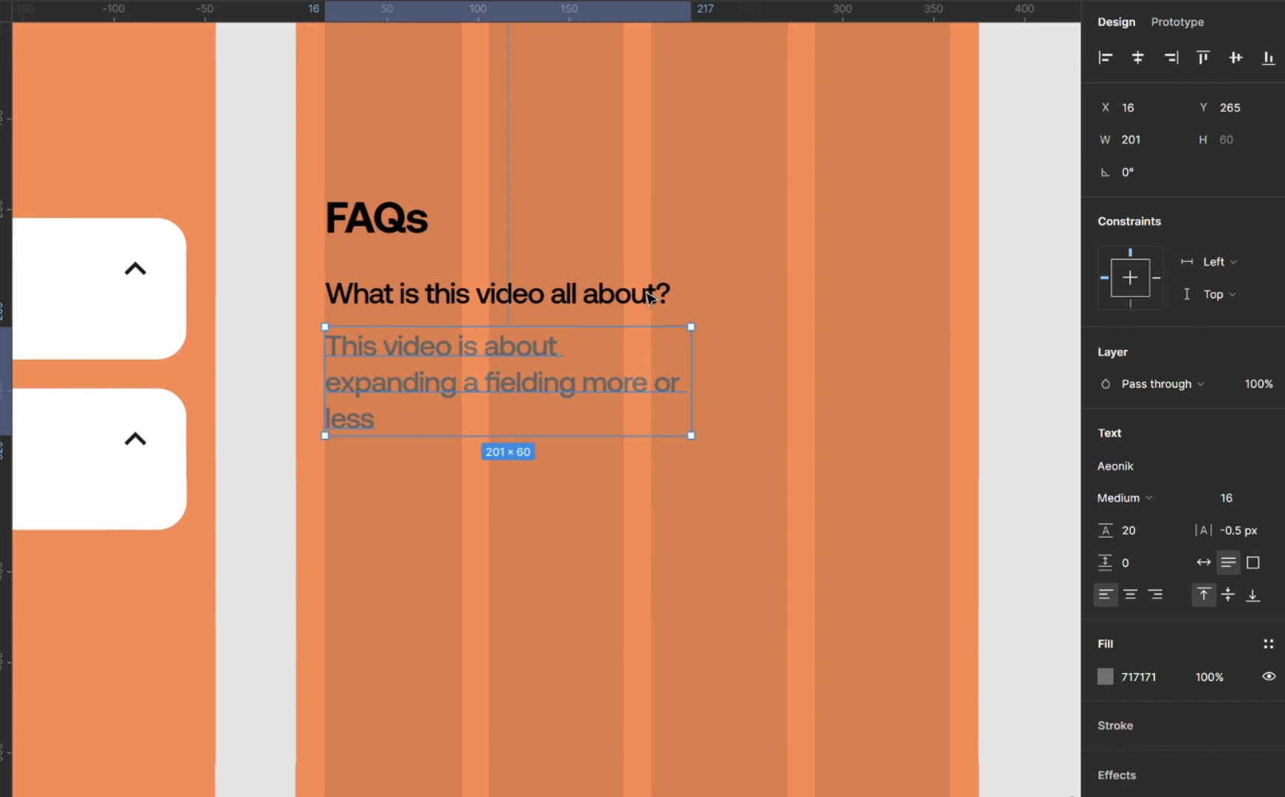
pyautogui.scroll(-2, 647, 298)
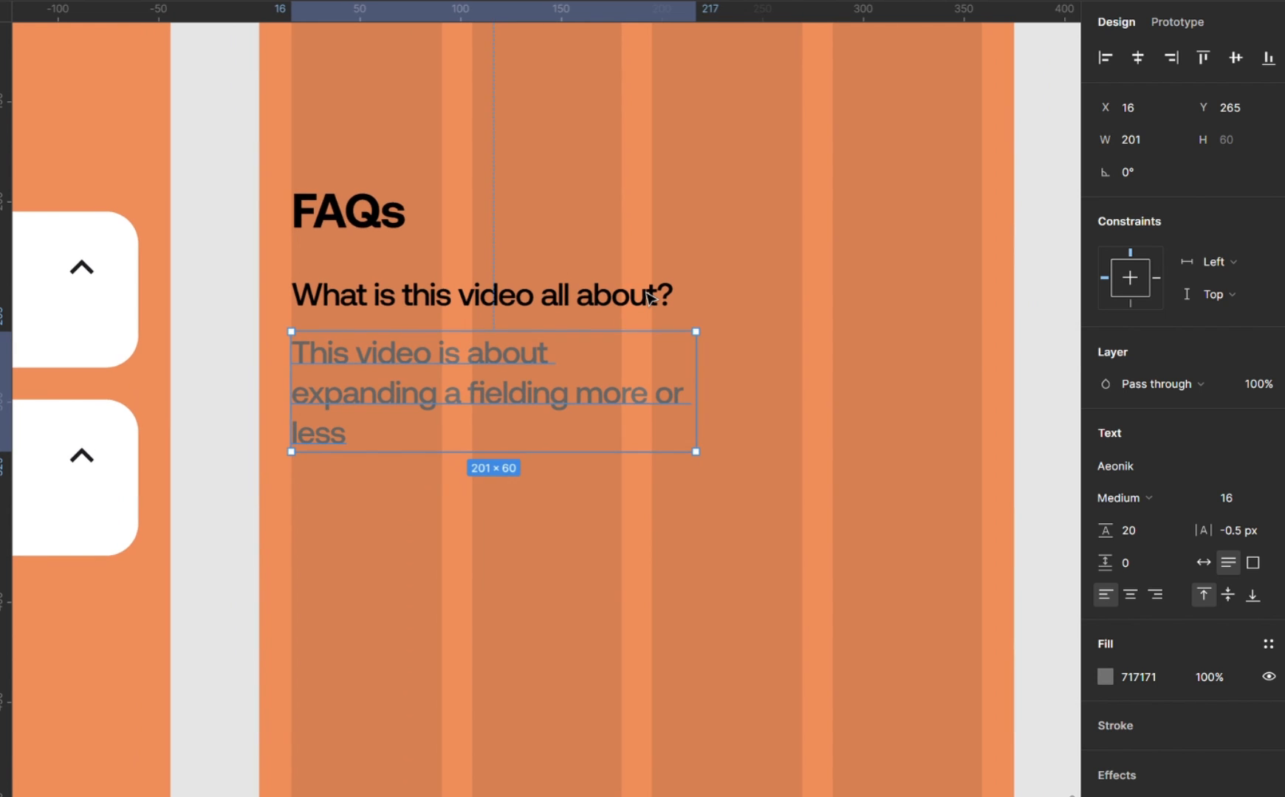
pyautogui.hscroll(2, 650, 296)
pyautogui.click(580, 311)
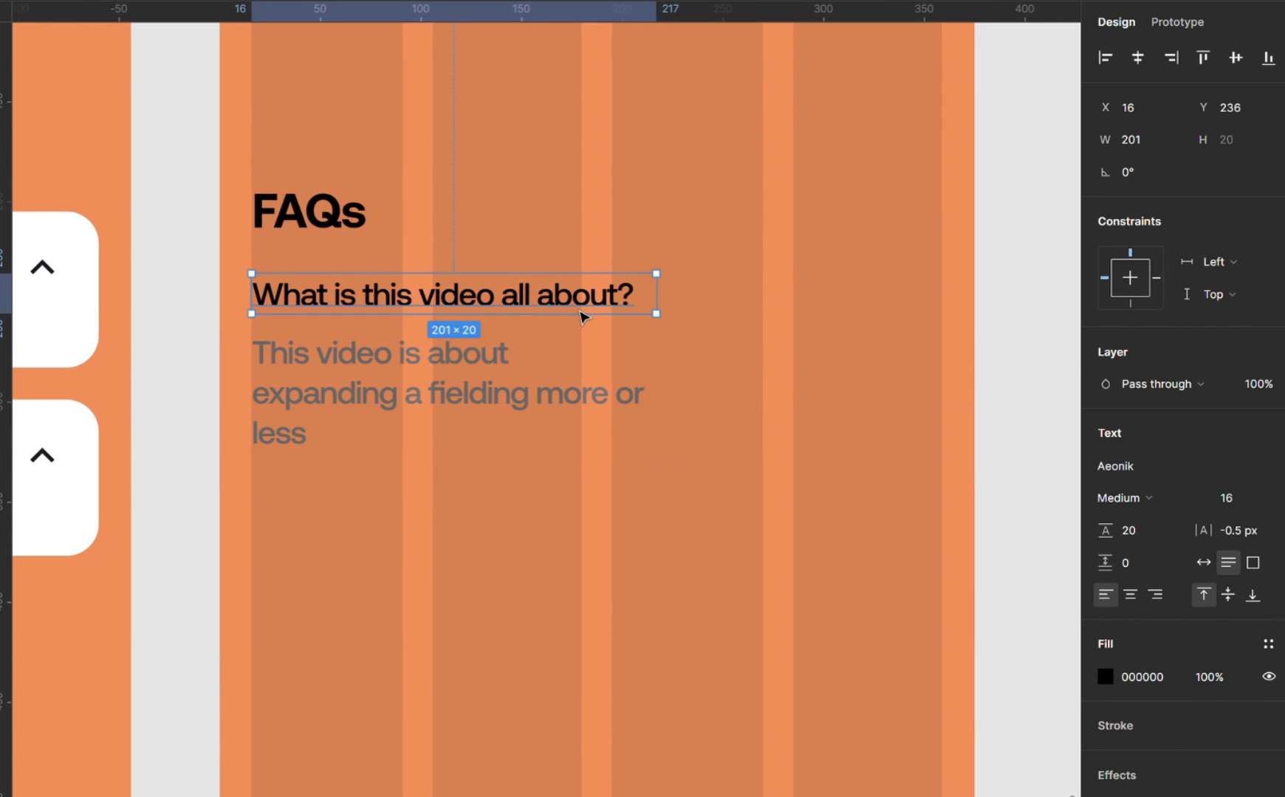
pyautogui.click(1169, 680)
pyautogui.write('2')
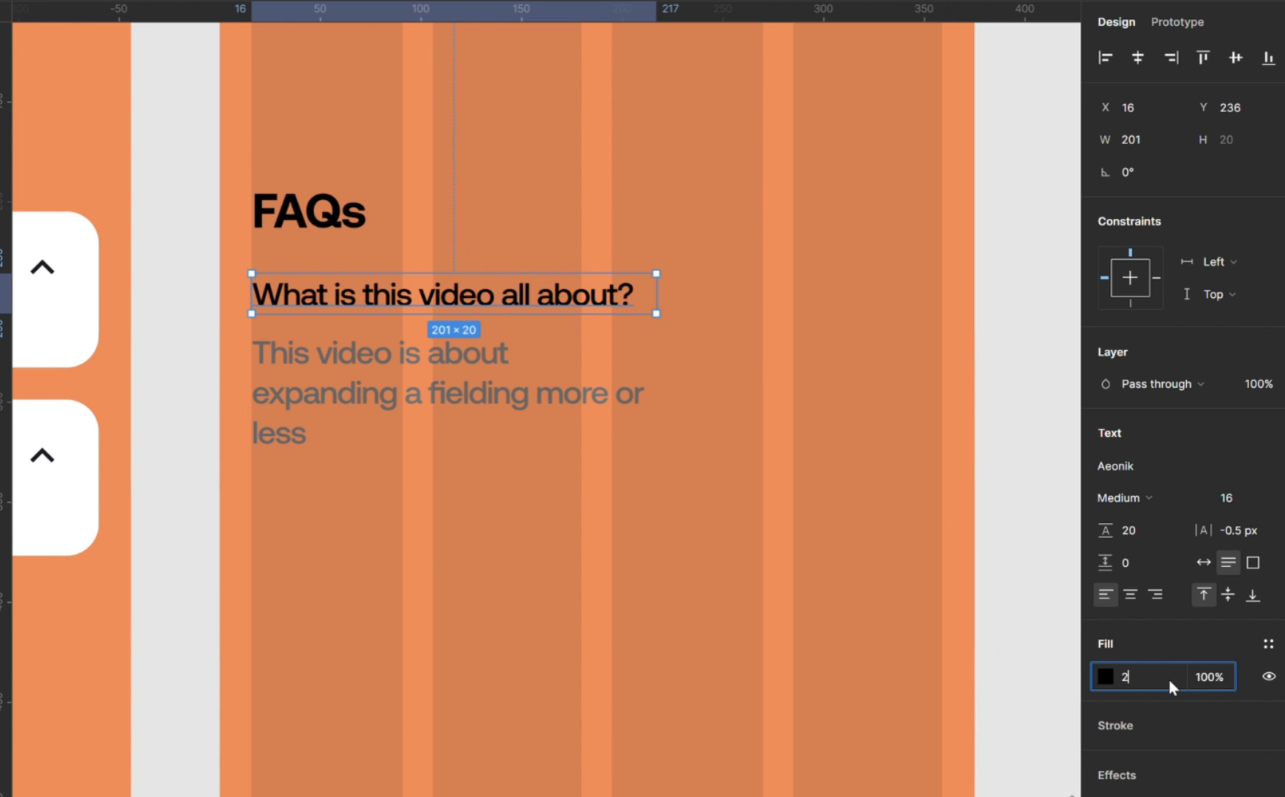
pyautogui.write('22222')
pyautogui.press('Return')
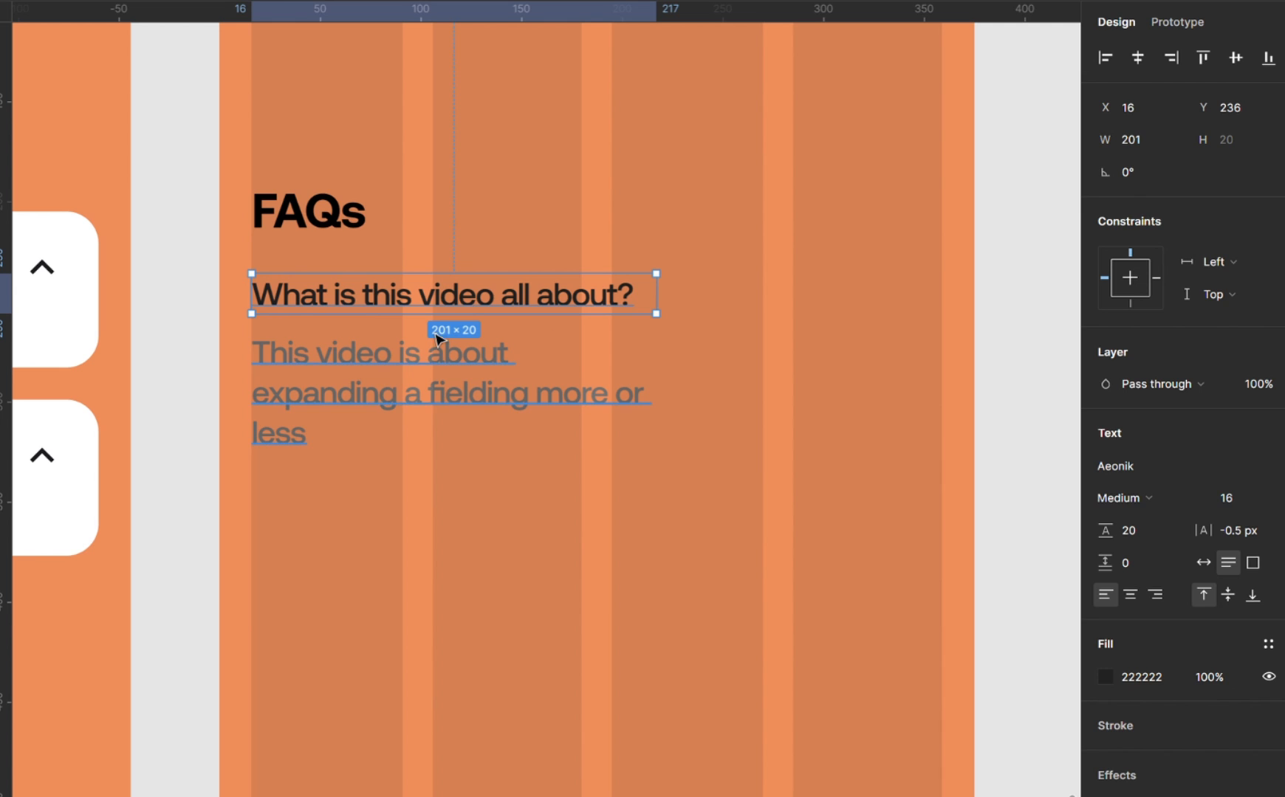
# Wrap the question and answer texts in a vertical auto layout with a gap of 8 and widen it to 343.
pyautogui.keyDown('shift'); pyautogui.click(445, 369); pyautogui.keyUp('shift')
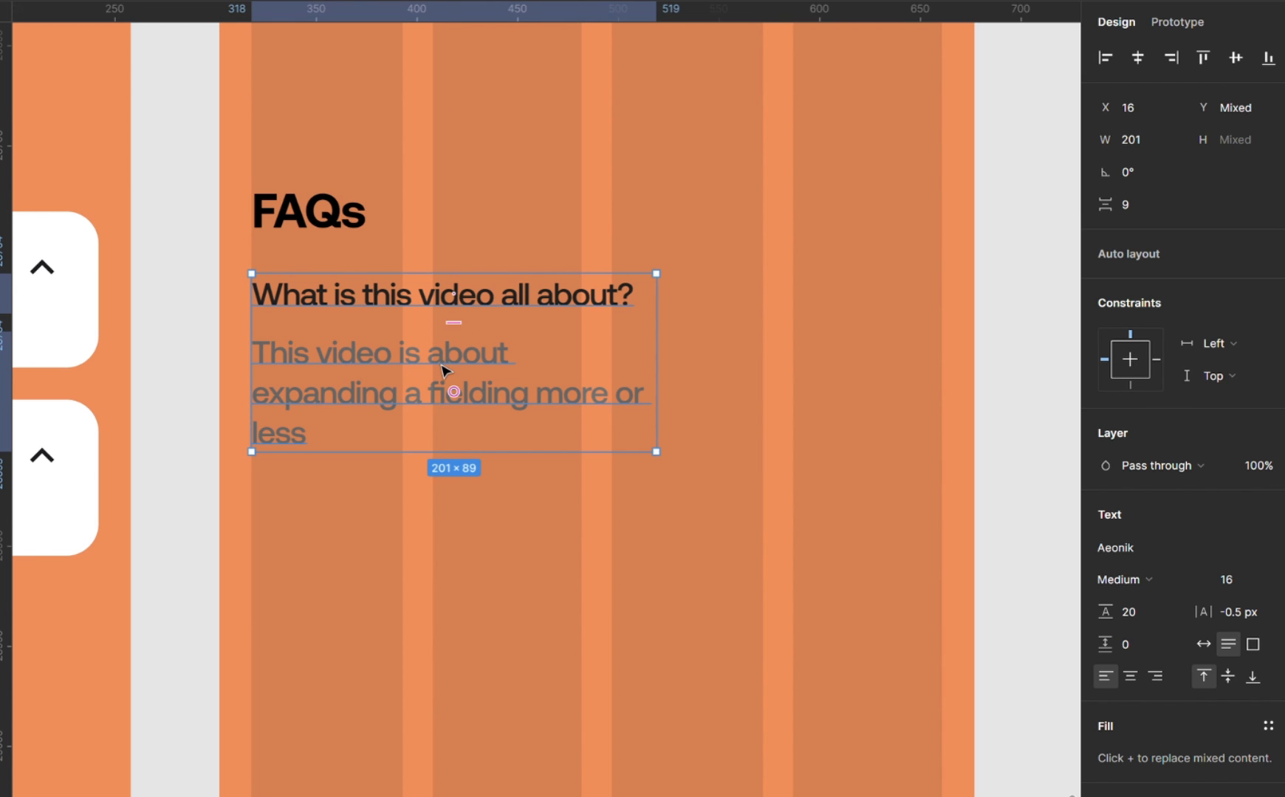
pyautogui.click(1157, 254)
pyautogui.click(1129, 390)
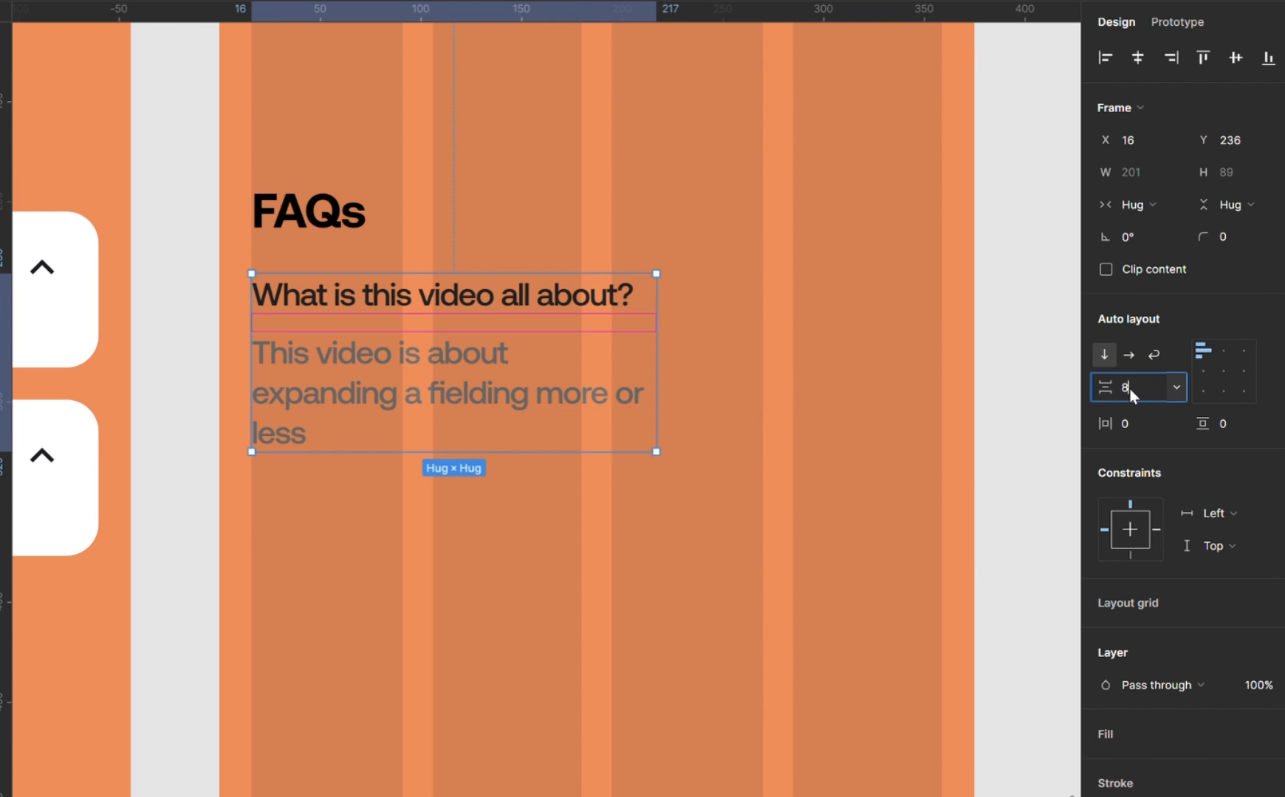
pyautogui.write('8')
pyautogui.press('Return')
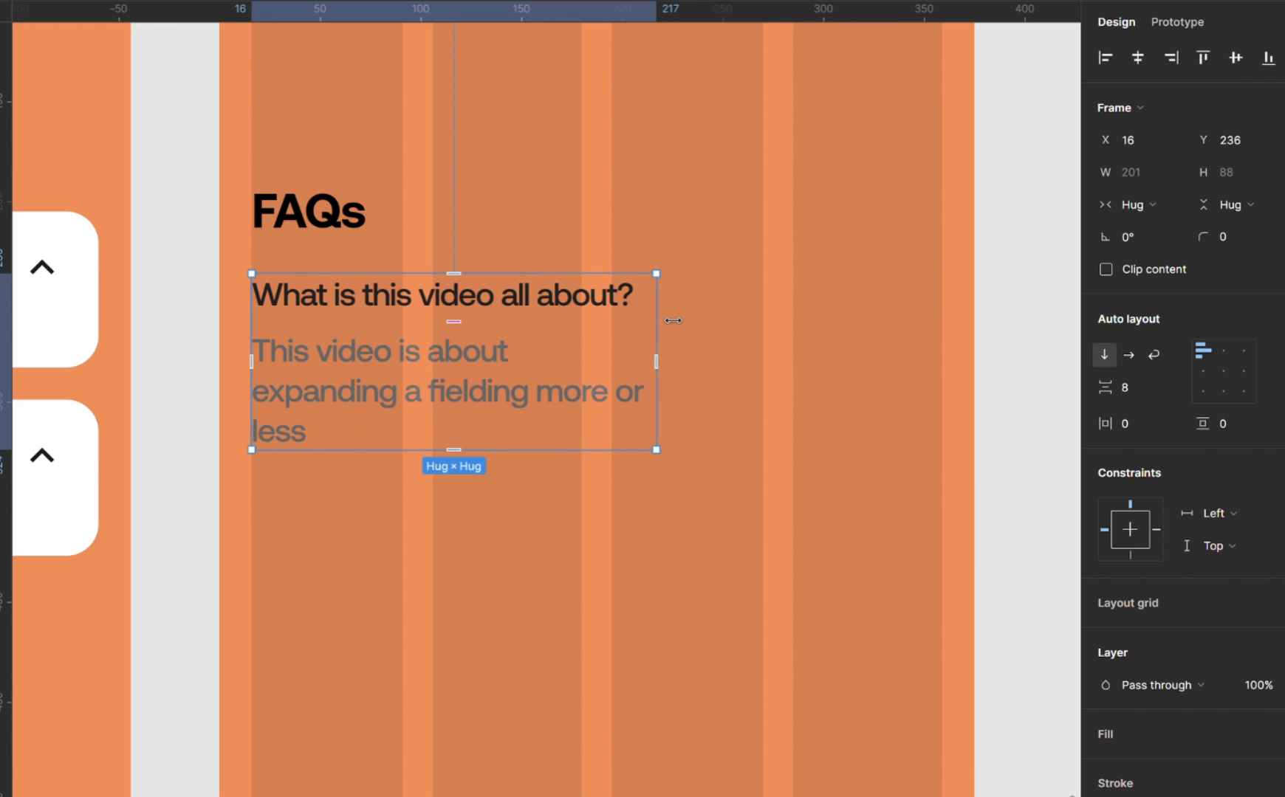
pyautogui.moveTo(672, 321); pyautogui.dragTo(860, 362)
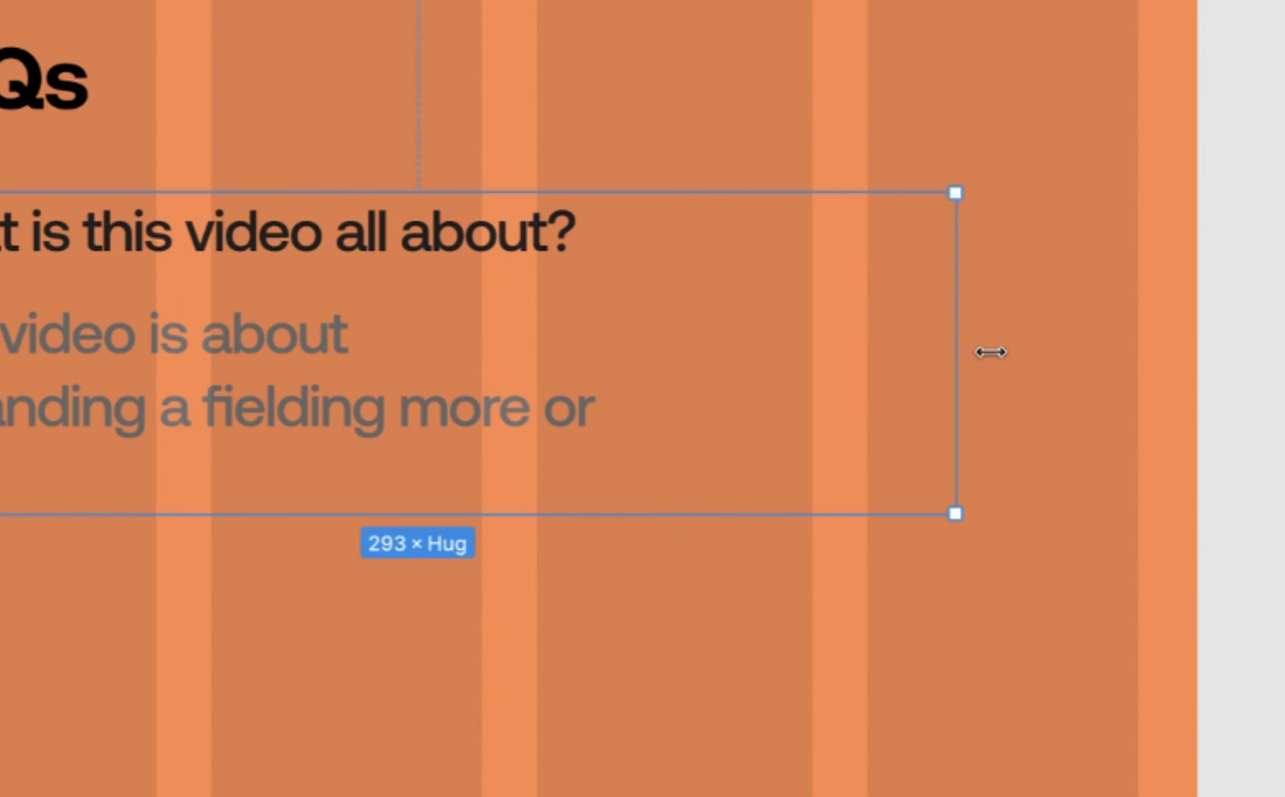
pyautogui.moveTo(990, 353); pyautogui.dragTo(1164, 400)
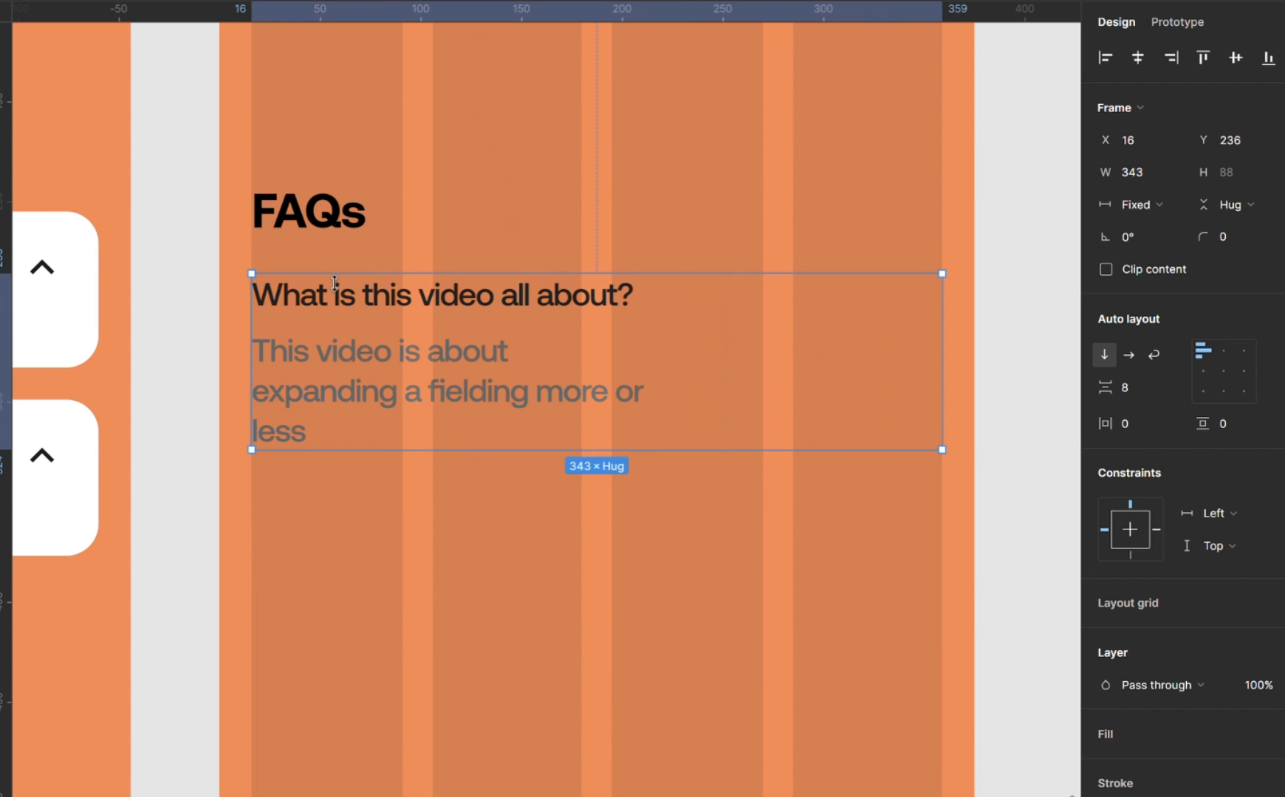
# Give the auto layout frame horizontal and vertical padding of 16 and a white FFFFFF fill.
pyautogui.click(1141, 428)
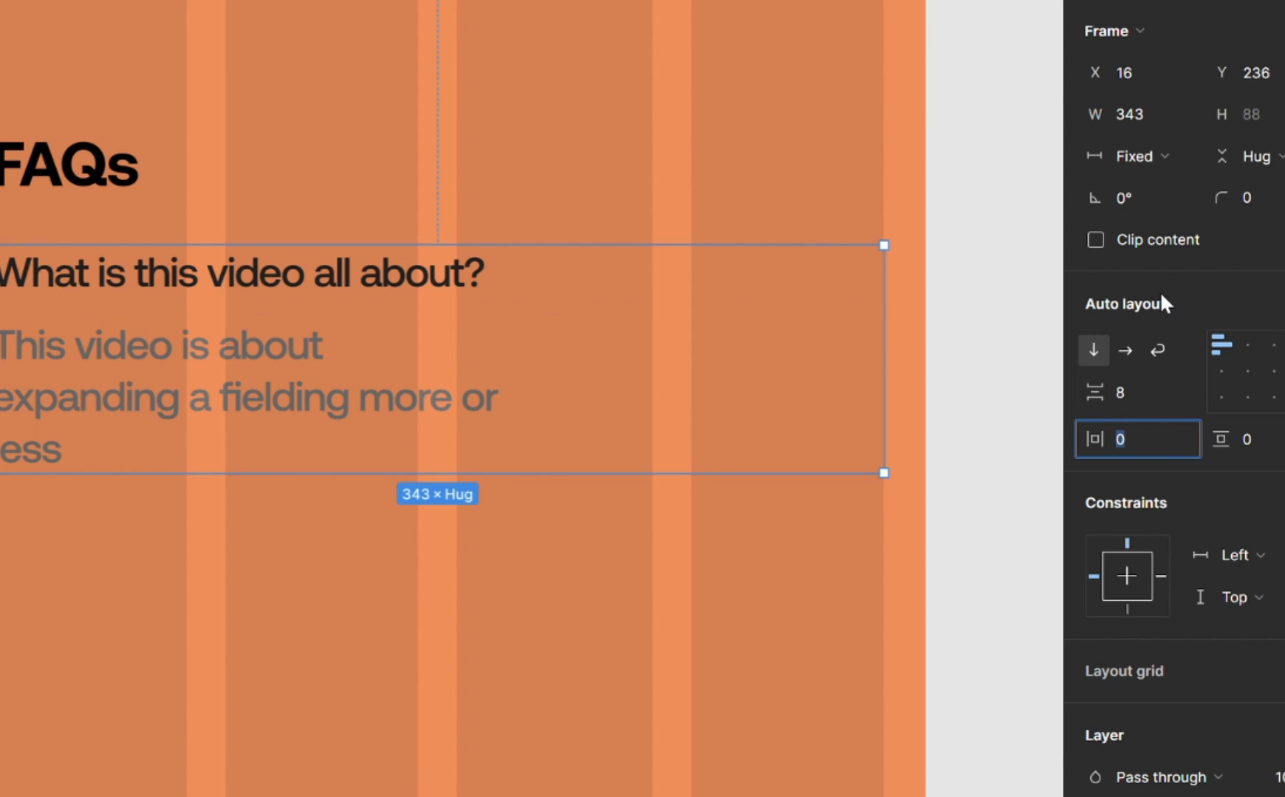
pyautogui.write('16')
pyautogui.press('Return')
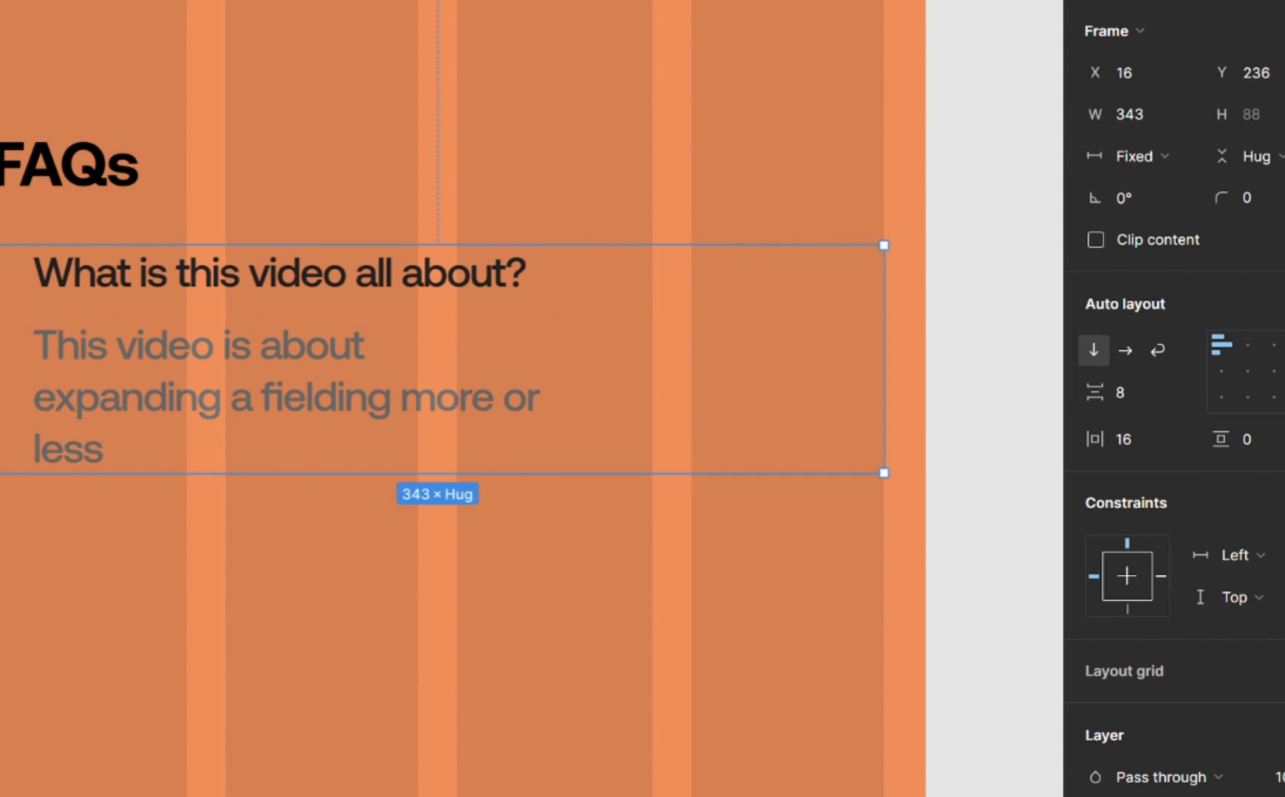
pyautogui.click(1255, 444)
pyautogui.write('16')
pyautogui.press('Return')
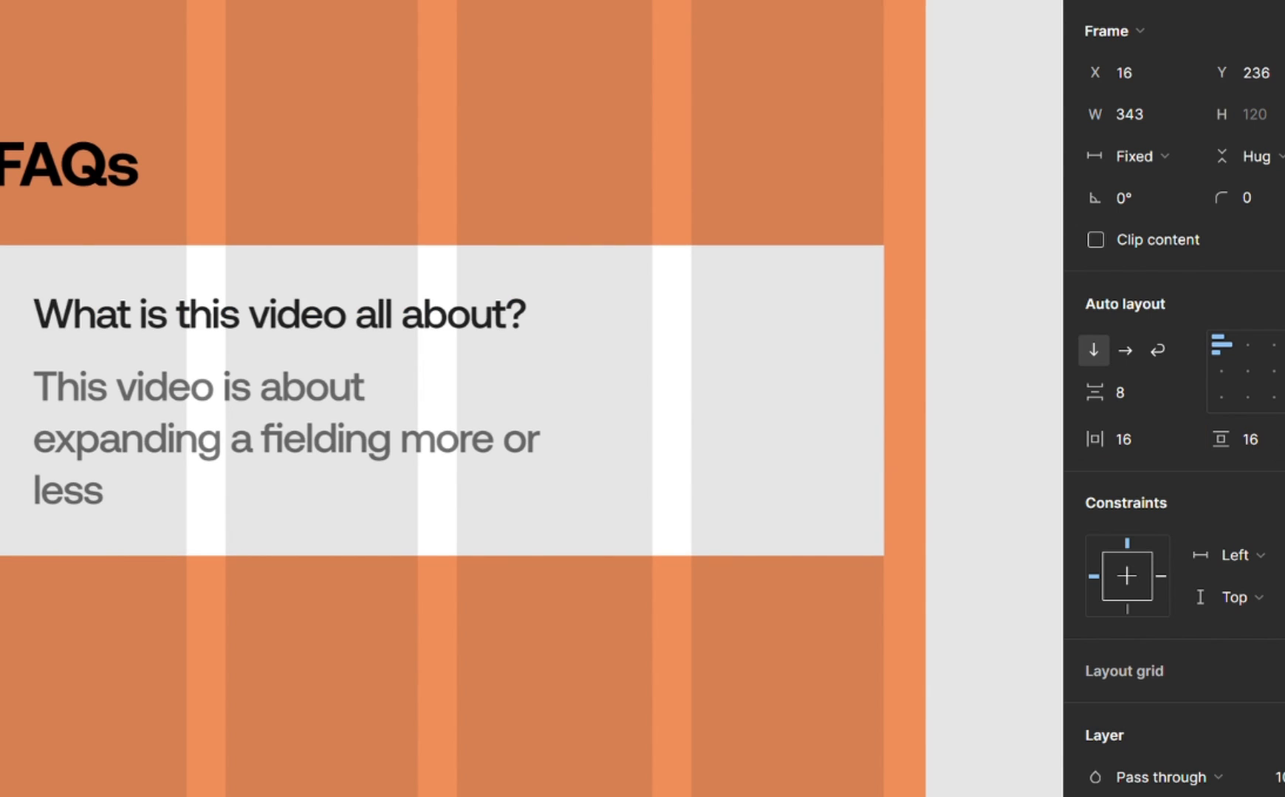
# Hide the expand frame's 4pt layout grid and set the white FAQ card's corner radius to 8.
pyautogui.click(807, 691)
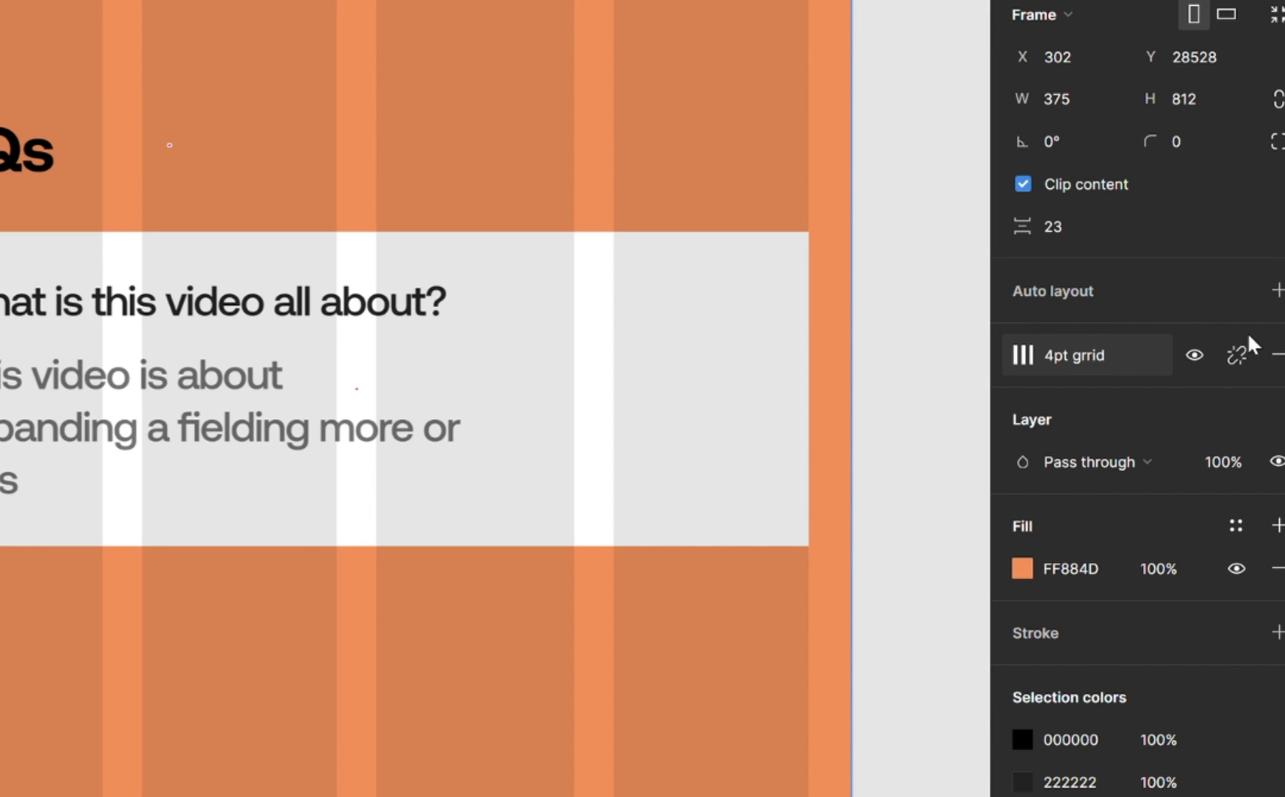
pyautogui.click(1236, 369)
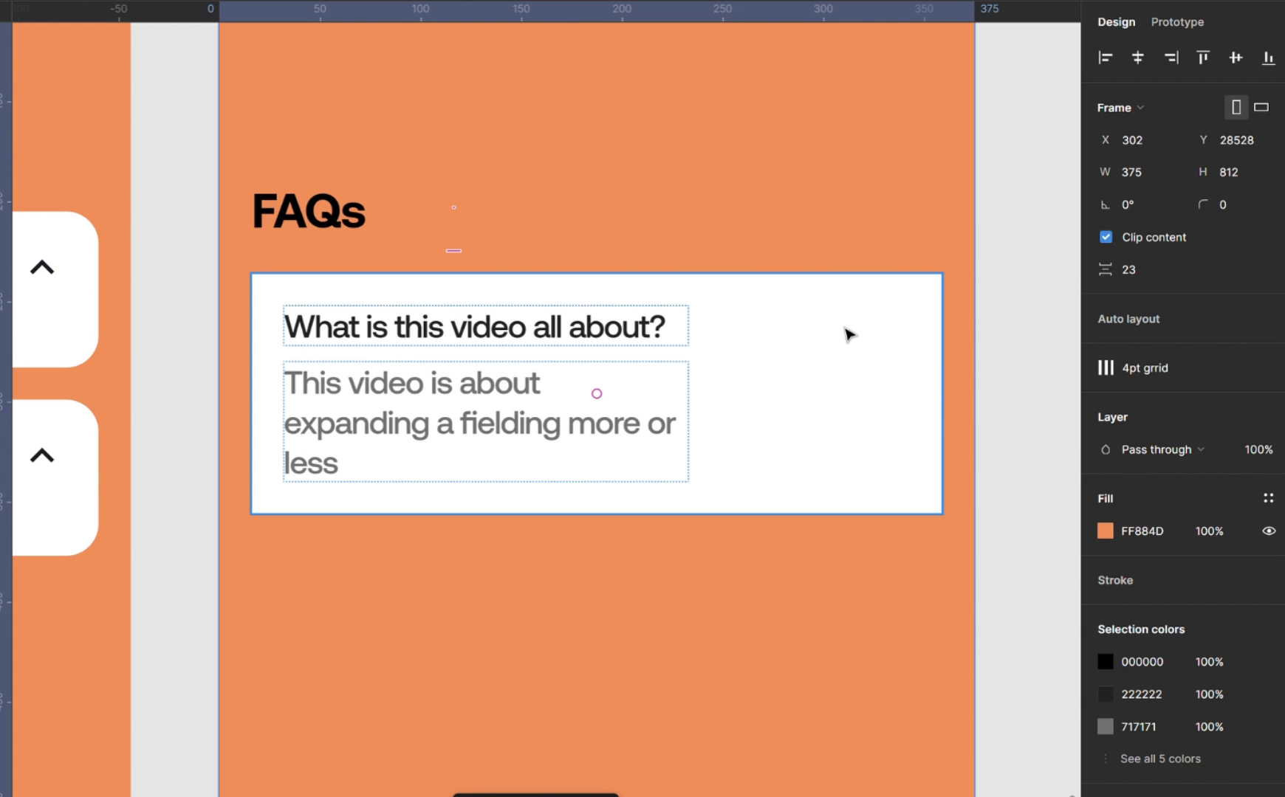
pyautogui.click(686, 312)
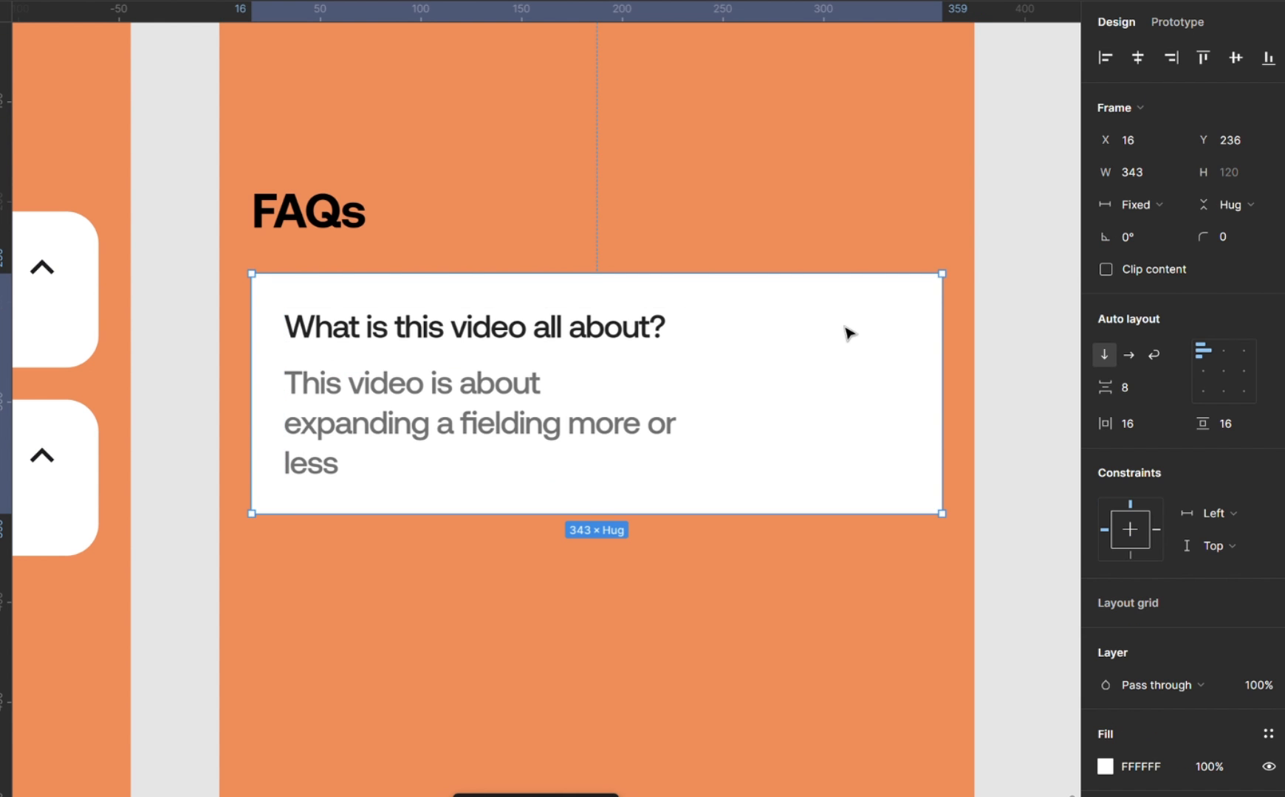
pyautogui.click(1243, 233)
pyautogui.write('1')
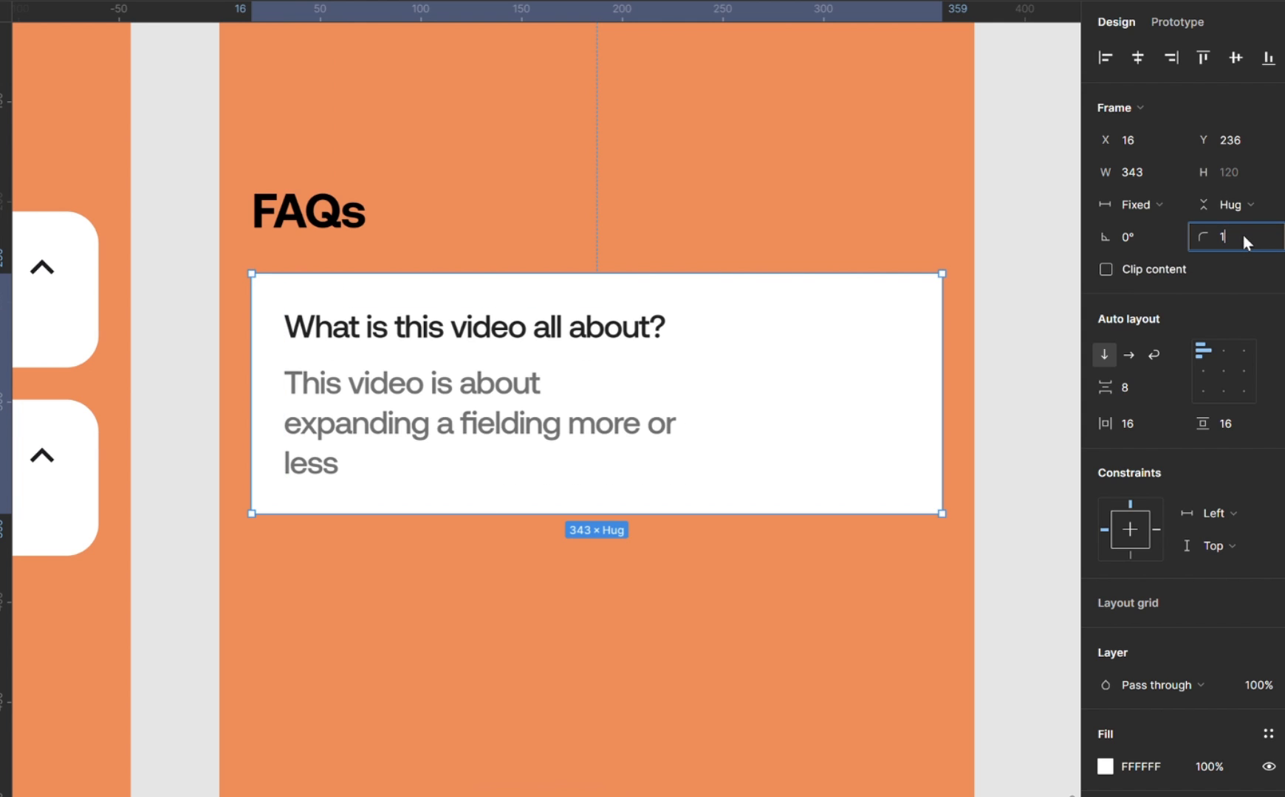
pyautogui.press('BackSpace')
pyautogui.write('8')
pyautogui.press('Return')
# Set the width of both the question and answer texts to Fill container.
pyautogui.click(508, 347)
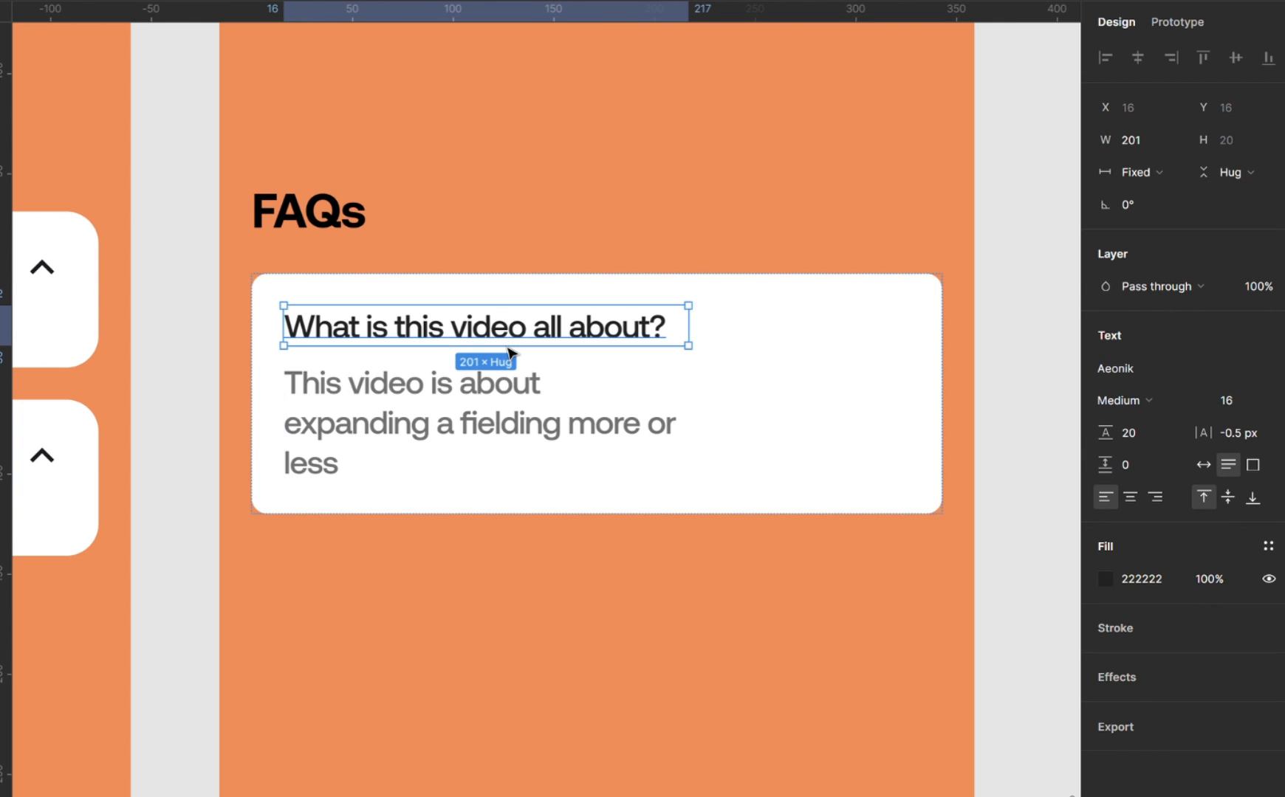
pyautogui.keyDown('shift'); pyautogui.click(510, 401); pyautogui.keyUp('shift')
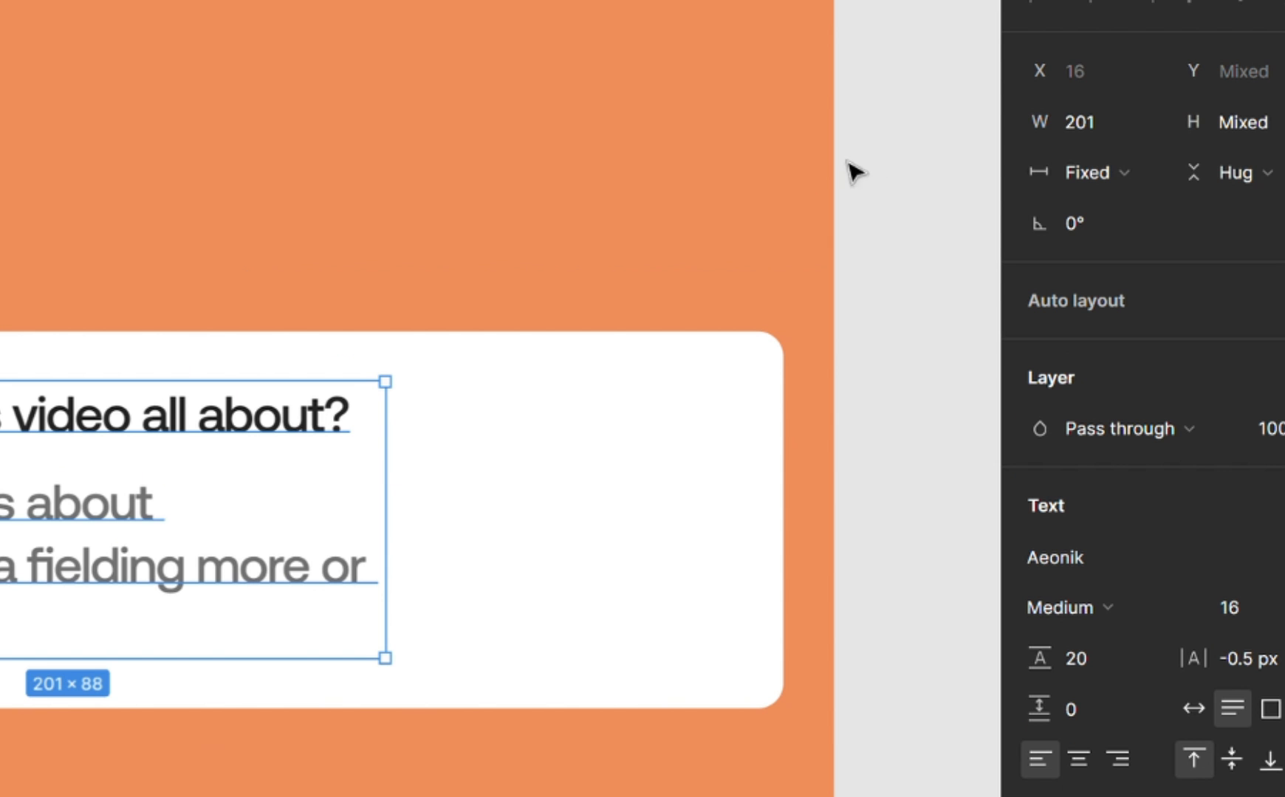
pyautogui.click(1136, 168)
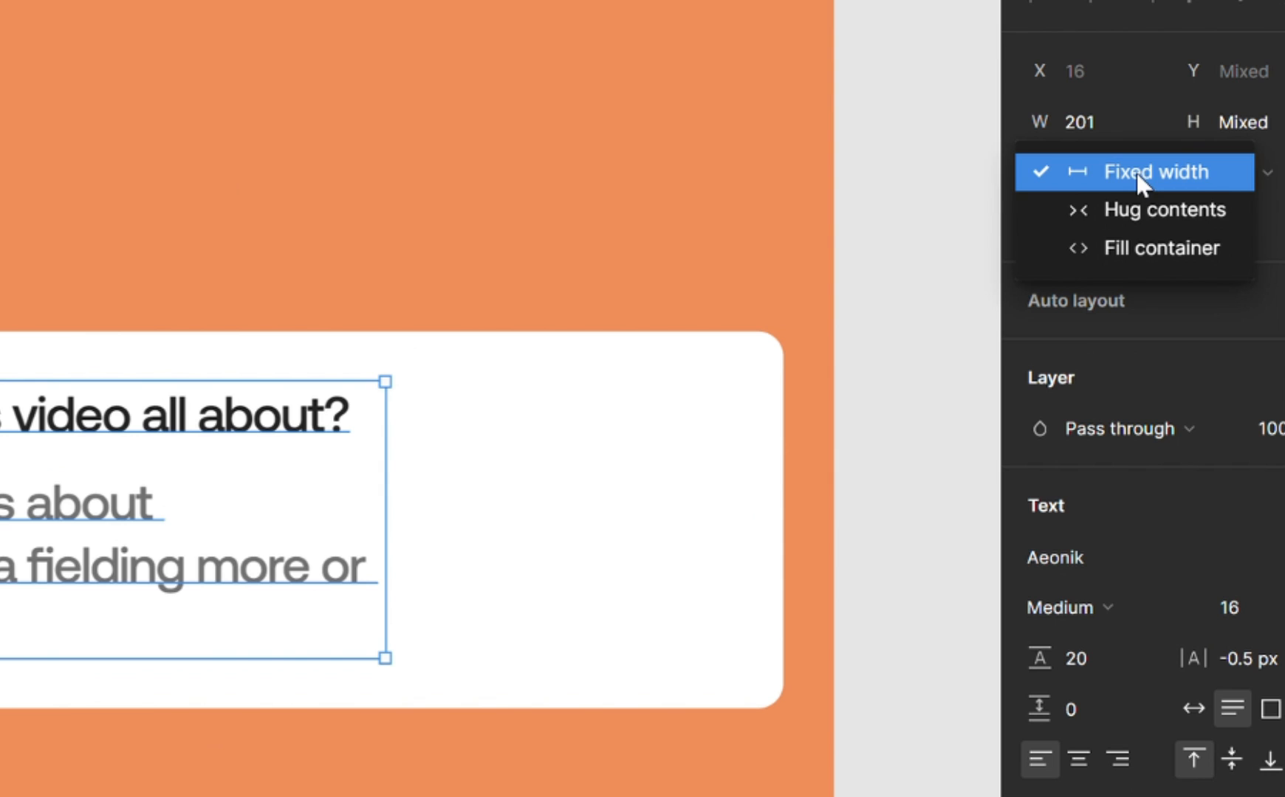
pyautogui.click(1146, 258)
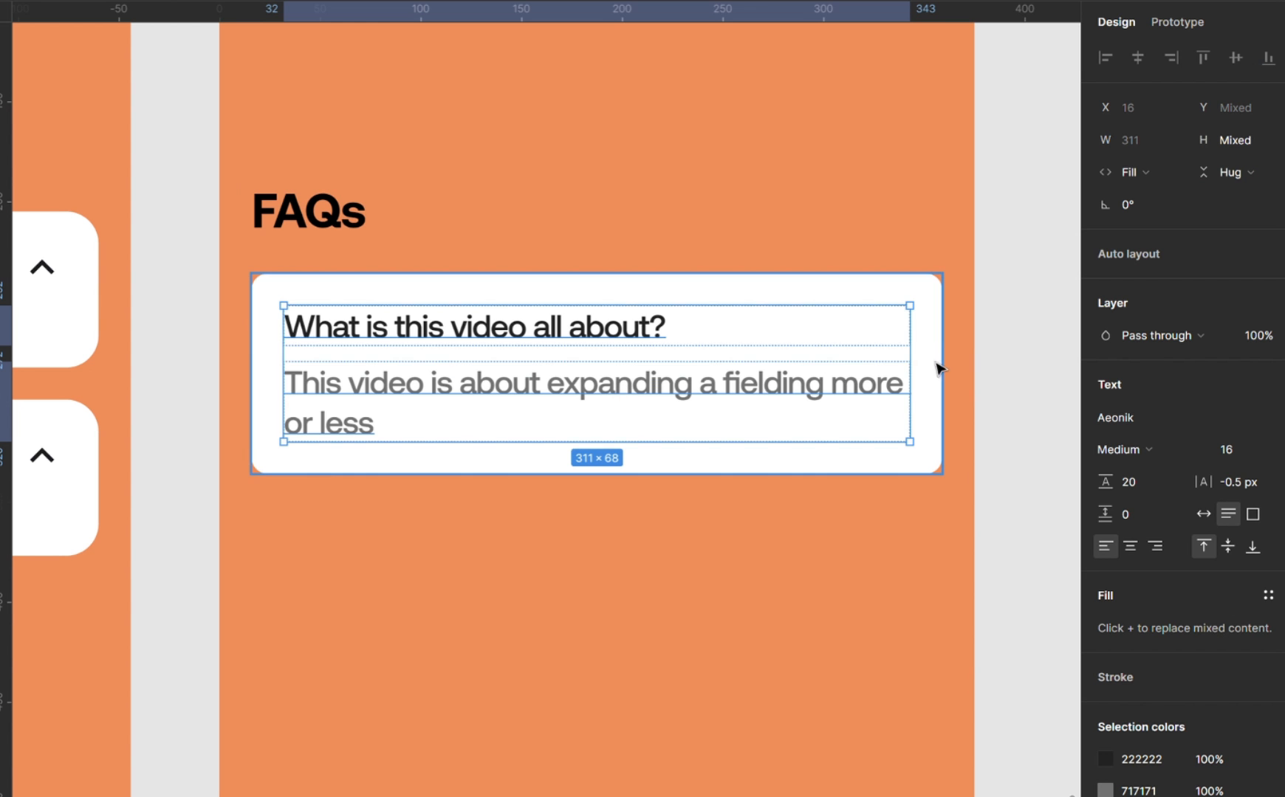
pyautogui.click(1041, 419)
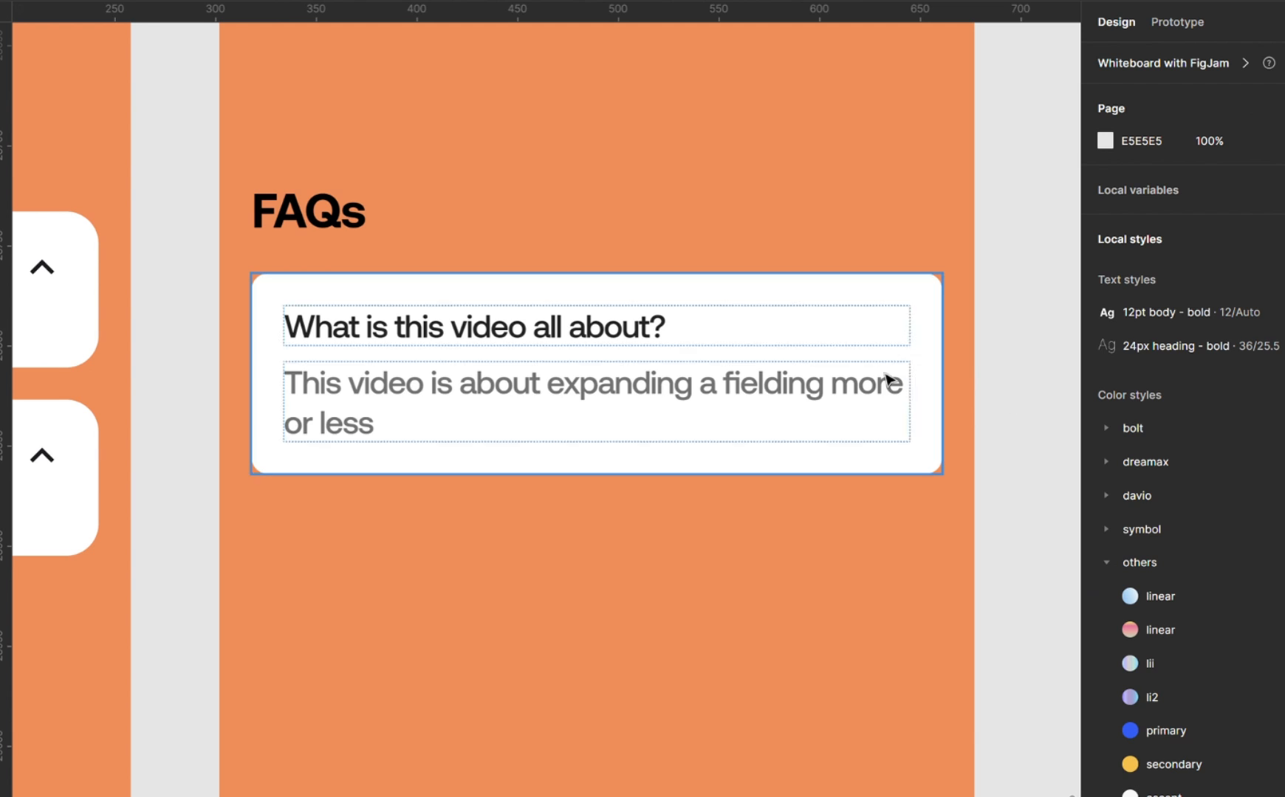
# Set the answer text's font size to 12 and its weight to Regular.
pyautogui.click(711, 387)
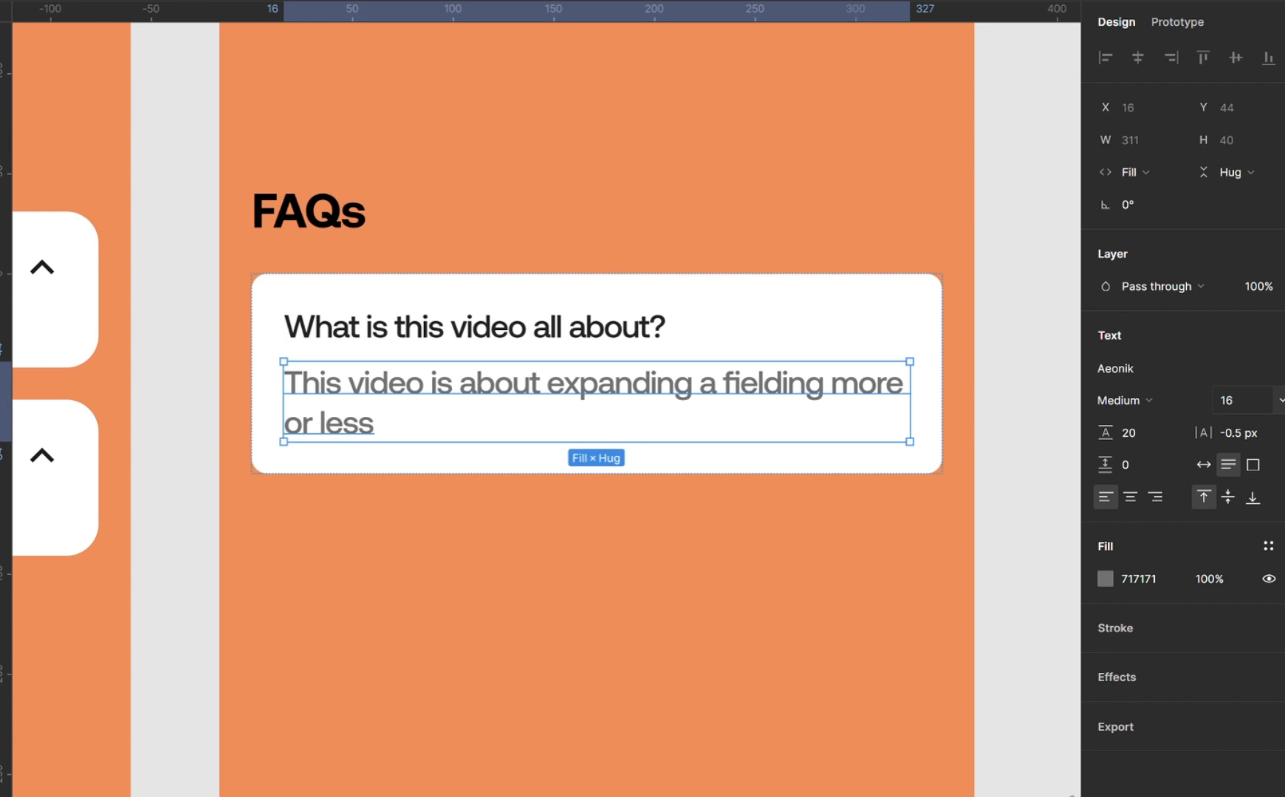
pyautogui.click(1274, 400)
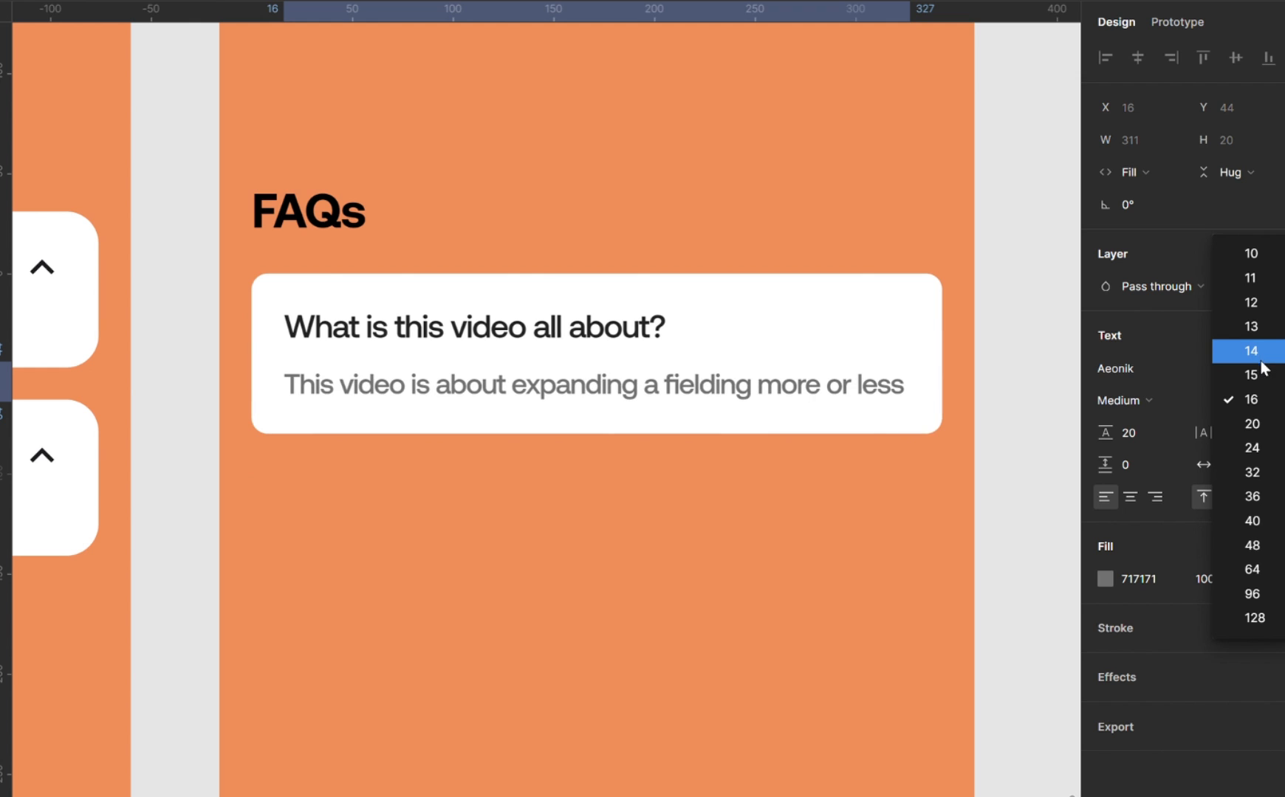
pyautogui.click(1253, 304)
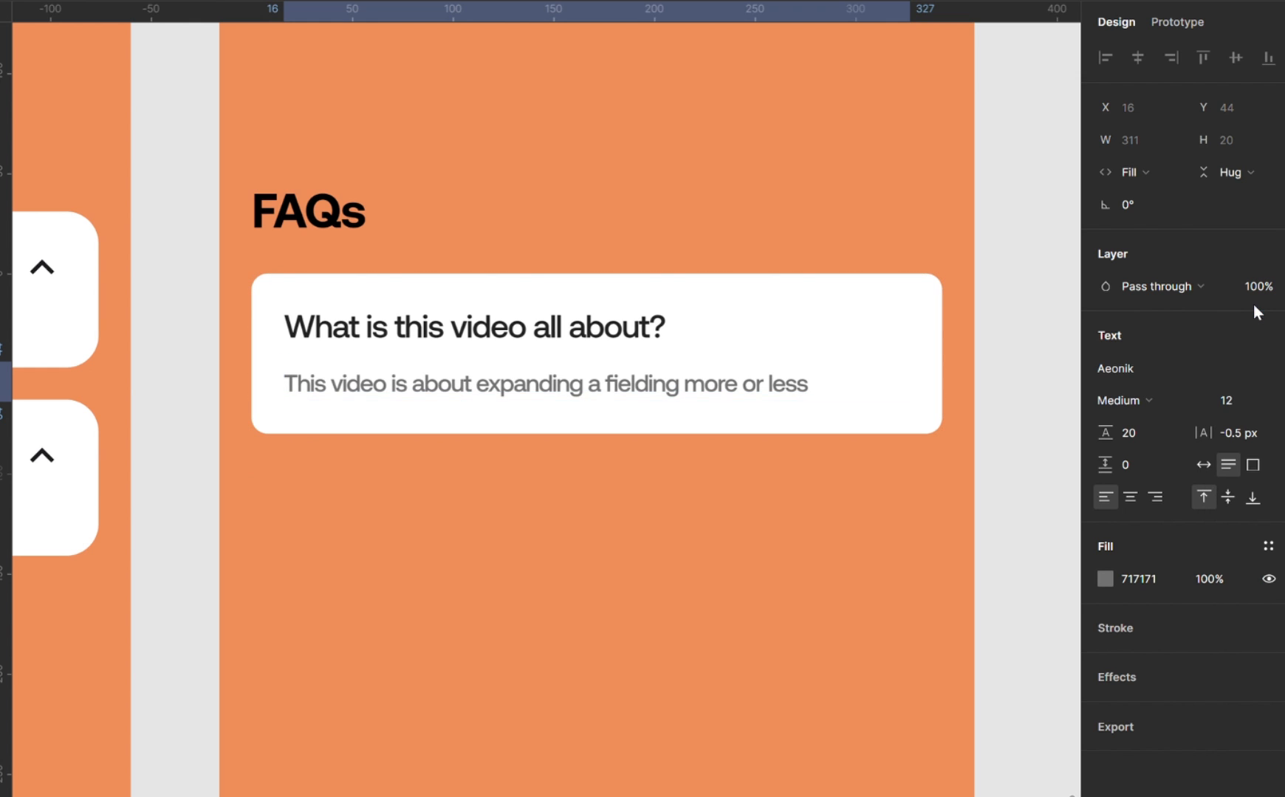
pyautogui.click(1141, 410)
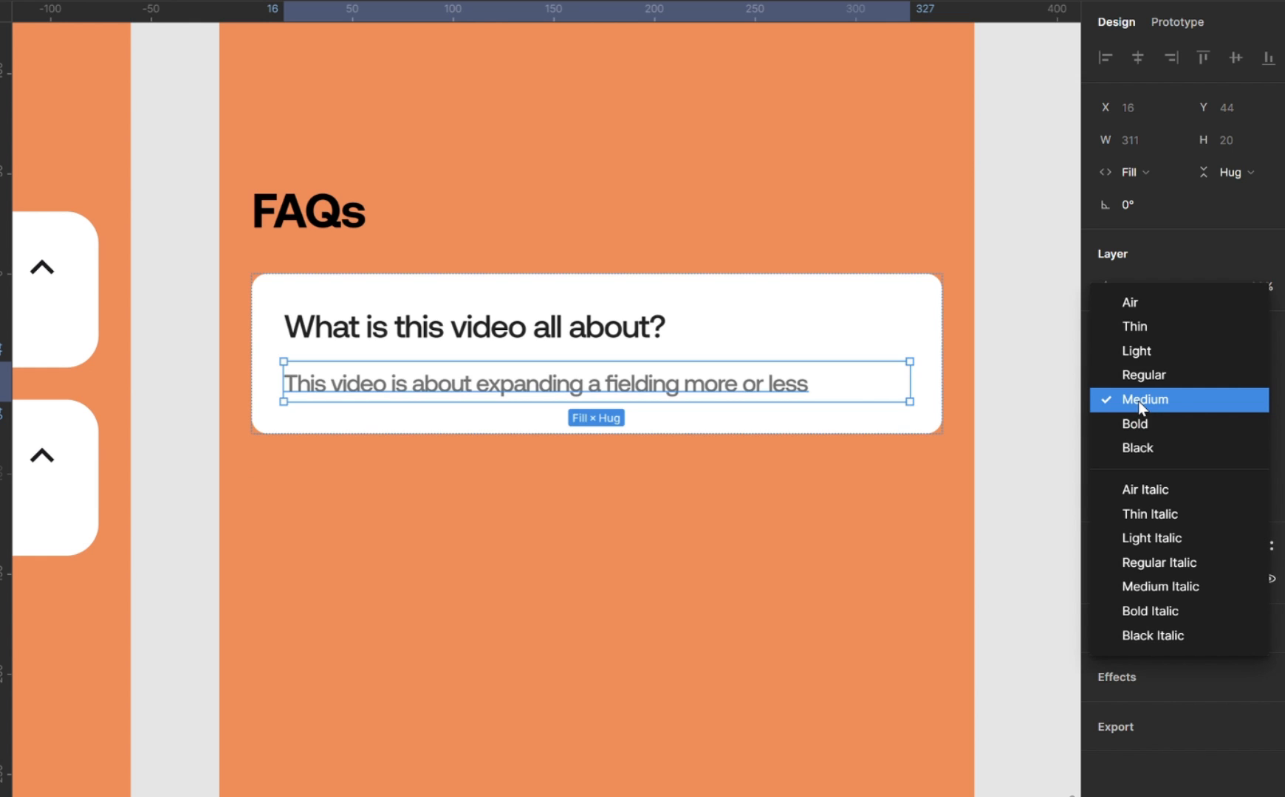
pyautogui.click(1174, 373)
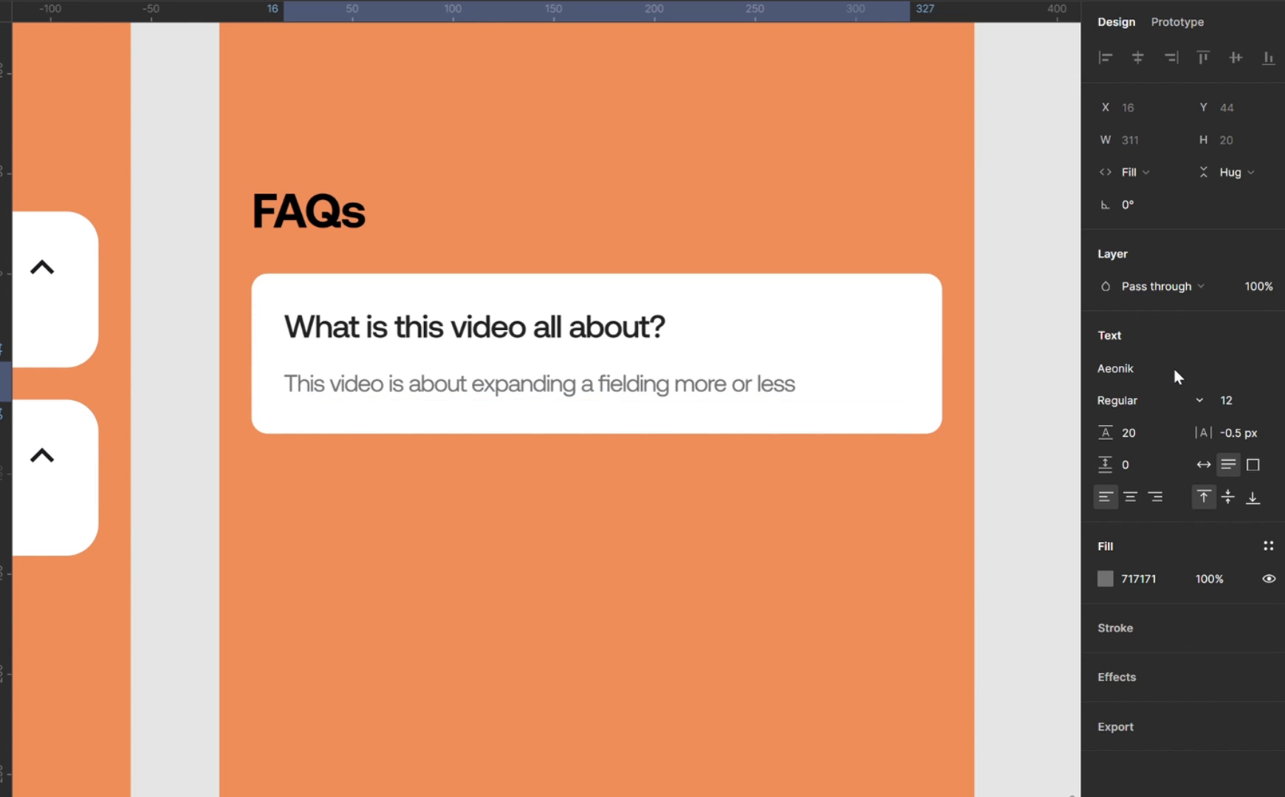
# Reduce the FAQ card's auto layout gap between question and answer to 4.
pyautogui.click(948, 331)
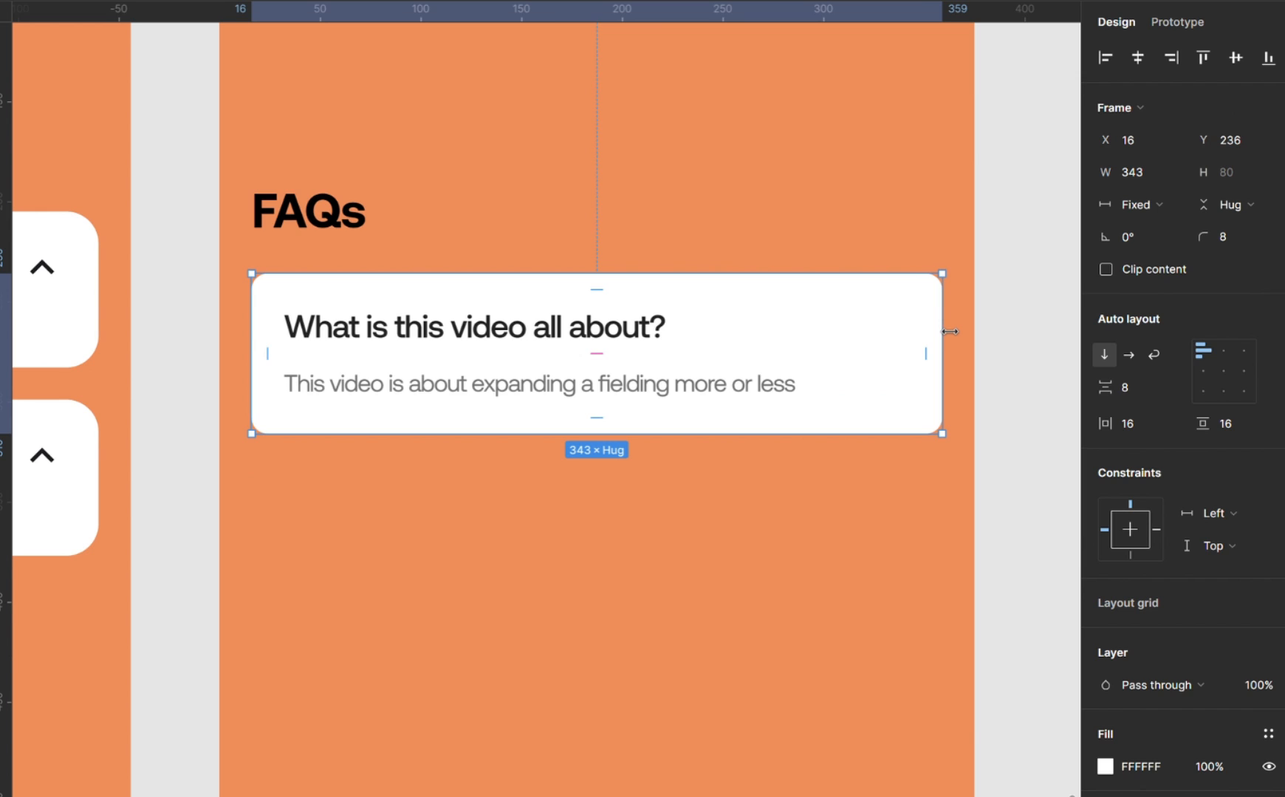
pyautogui.click(1138, 387)
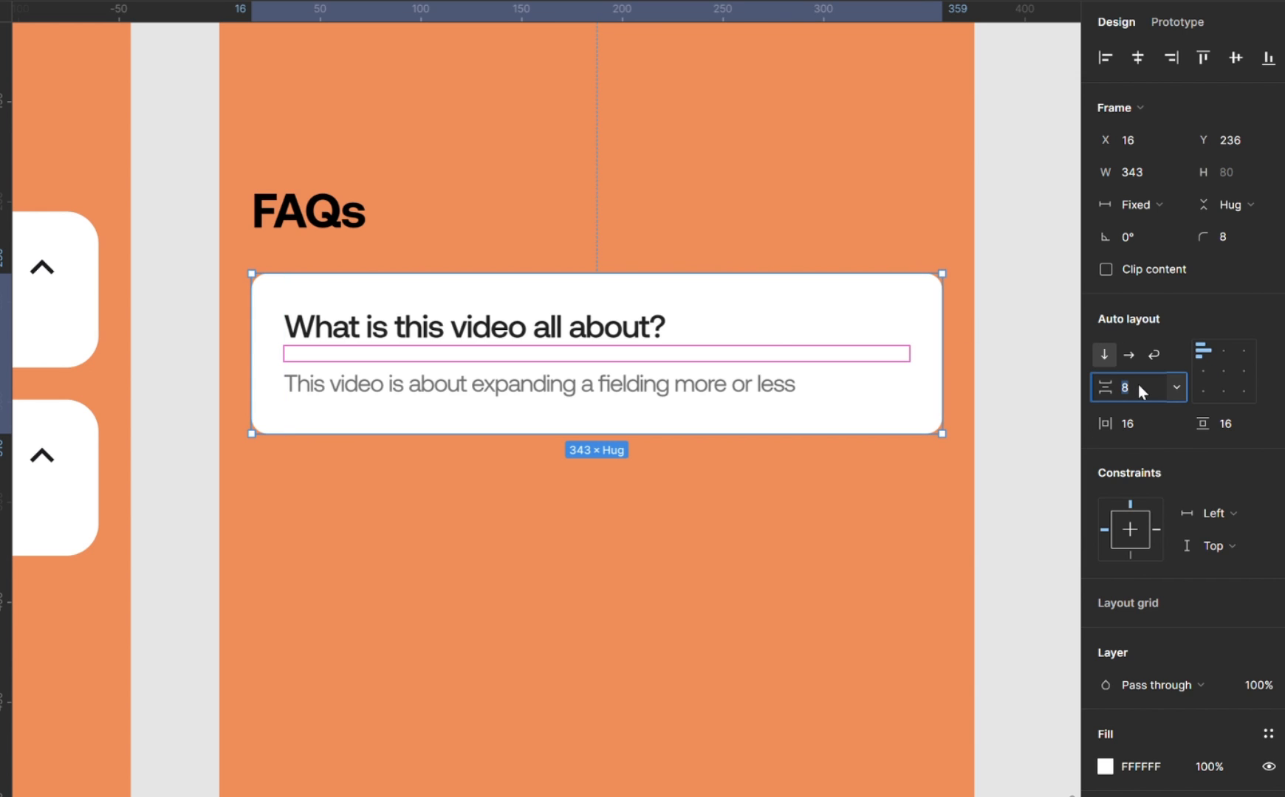
pyautogui.write('4')
pyautogui.press('Return')
pyautogui.press('Escape')
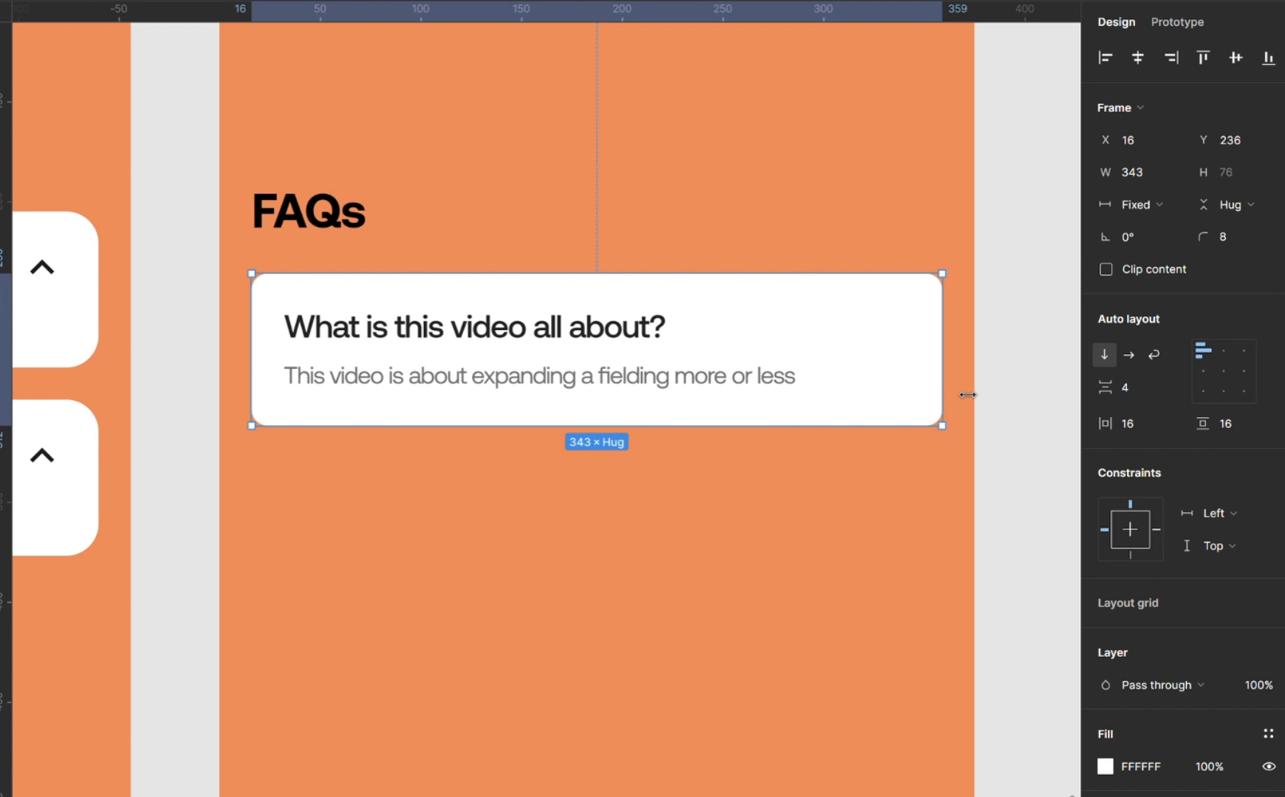
pyautogui.click(1037, 395)
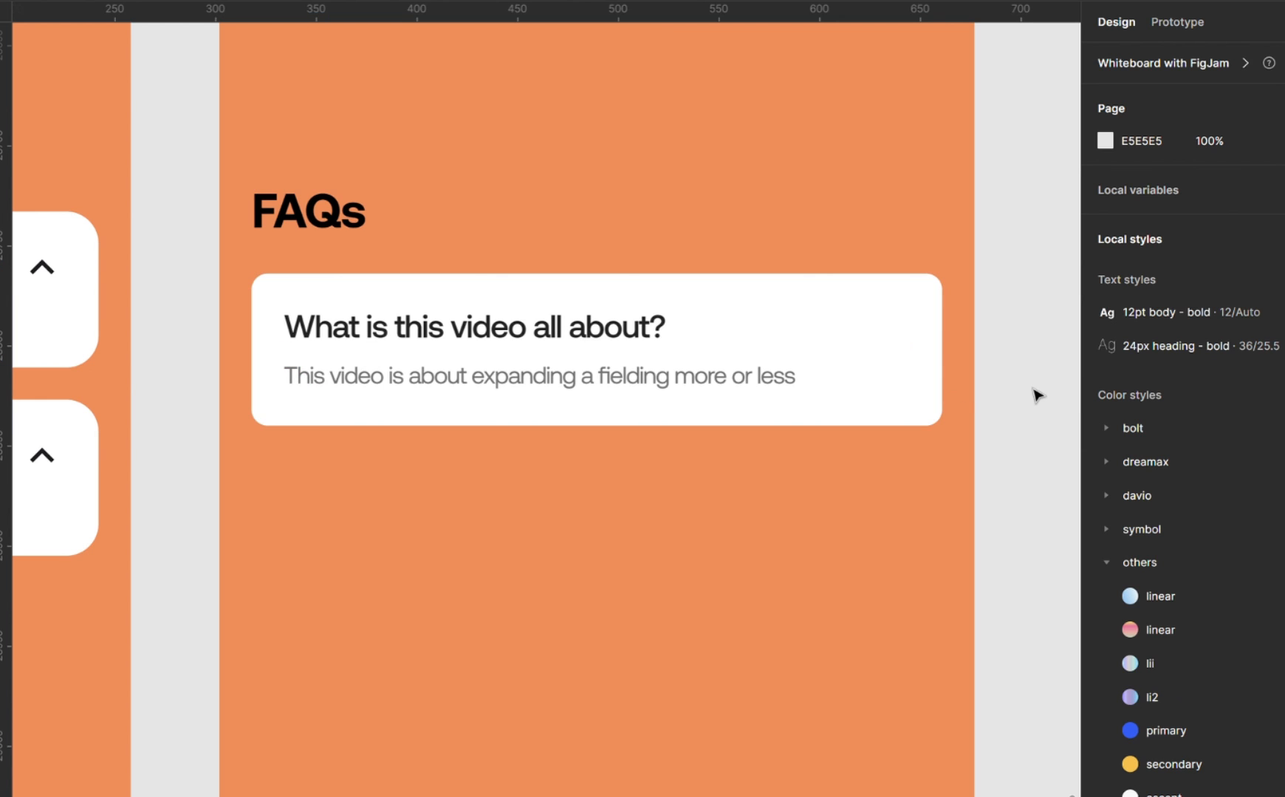
# Select the white FAQ card and run the Material Symbols plugin.
pyautogui.scroll(-5, 1037, 395)
pyautogui.scroll(1, 1037, 395)
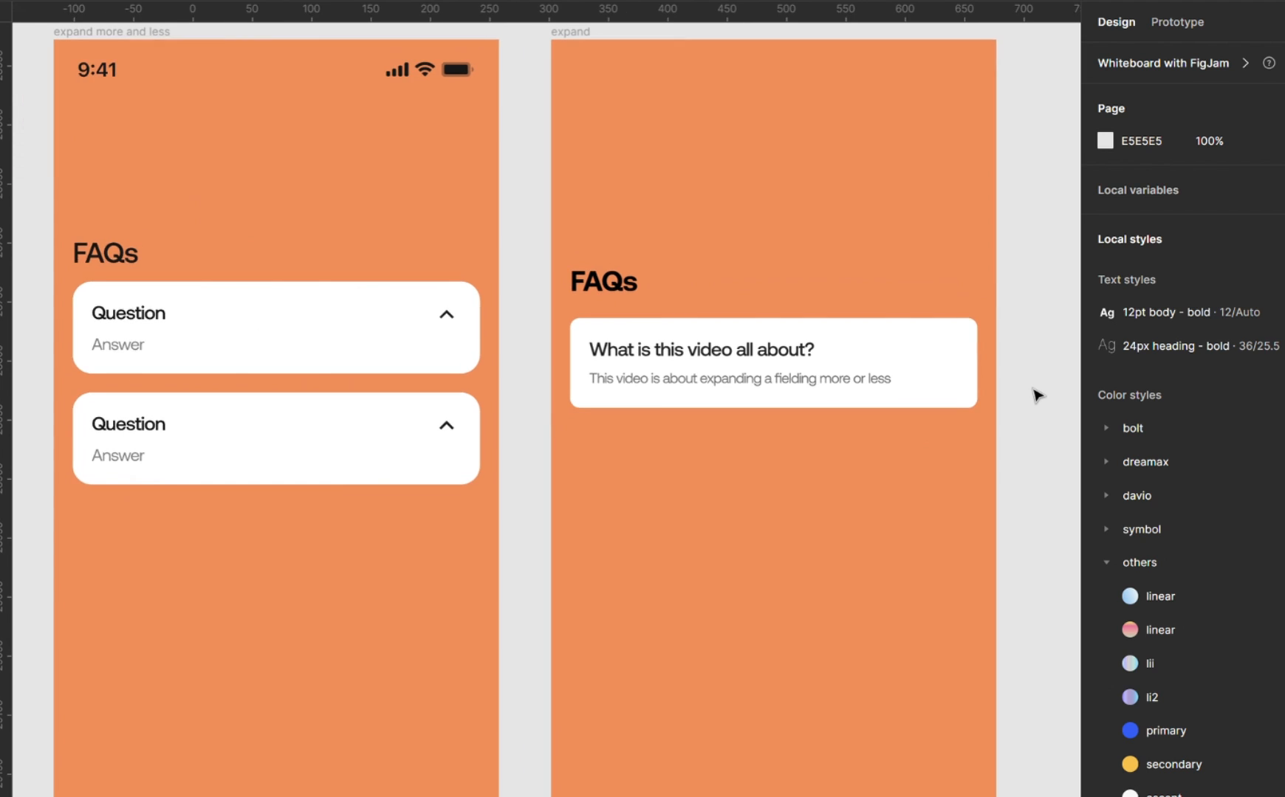
pyautogui.hscroll(3, 1037, 395)
pyautogui.scroll(1, 1037, 395)
pyautogui.scroll(3, 1037, 395)
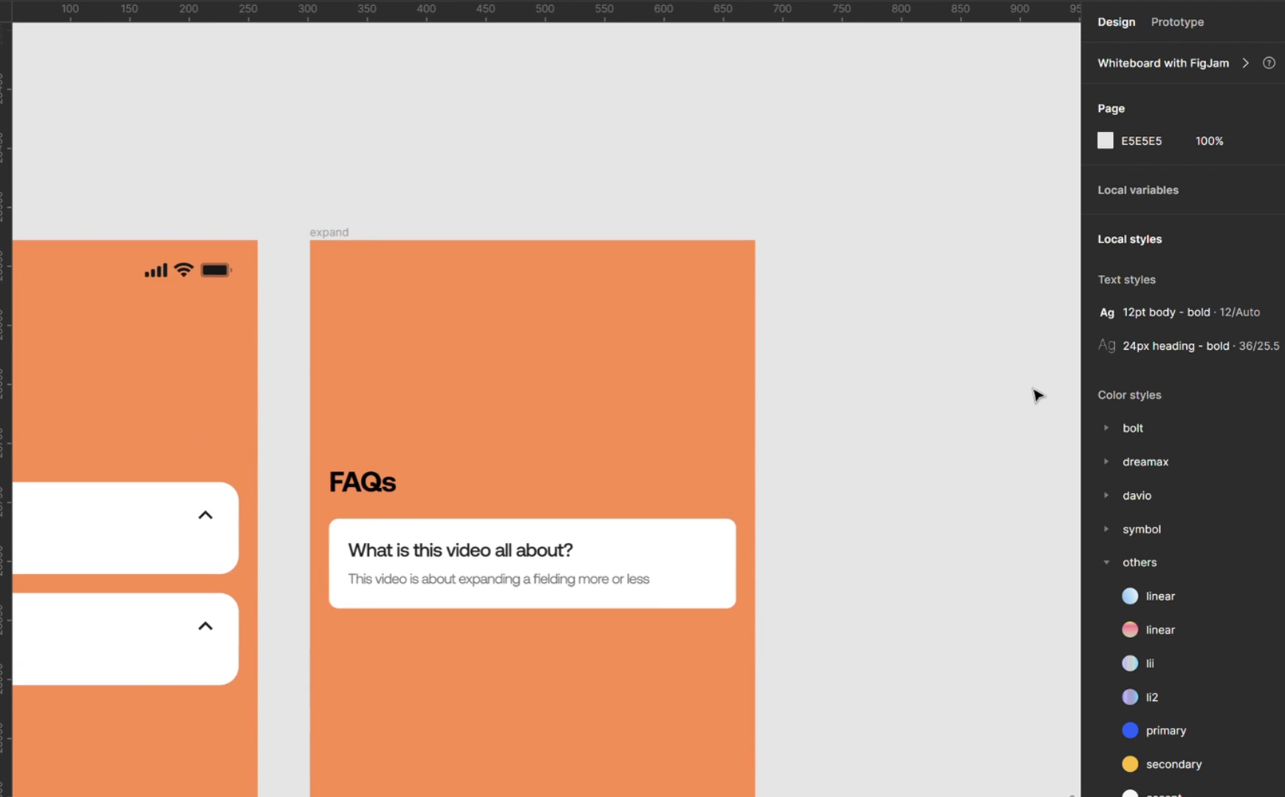
pyautogui.click(607, 567)
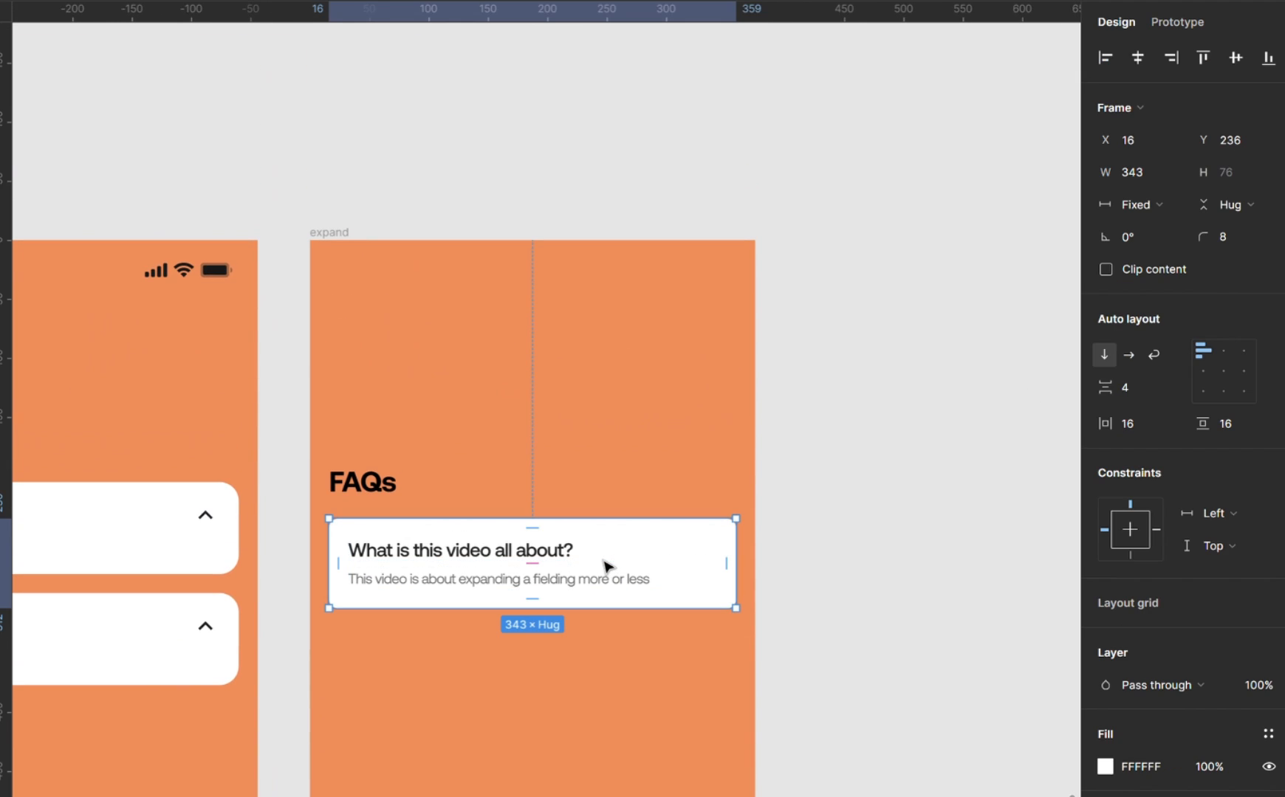
pyautogui.scroll(3, 664, 498)
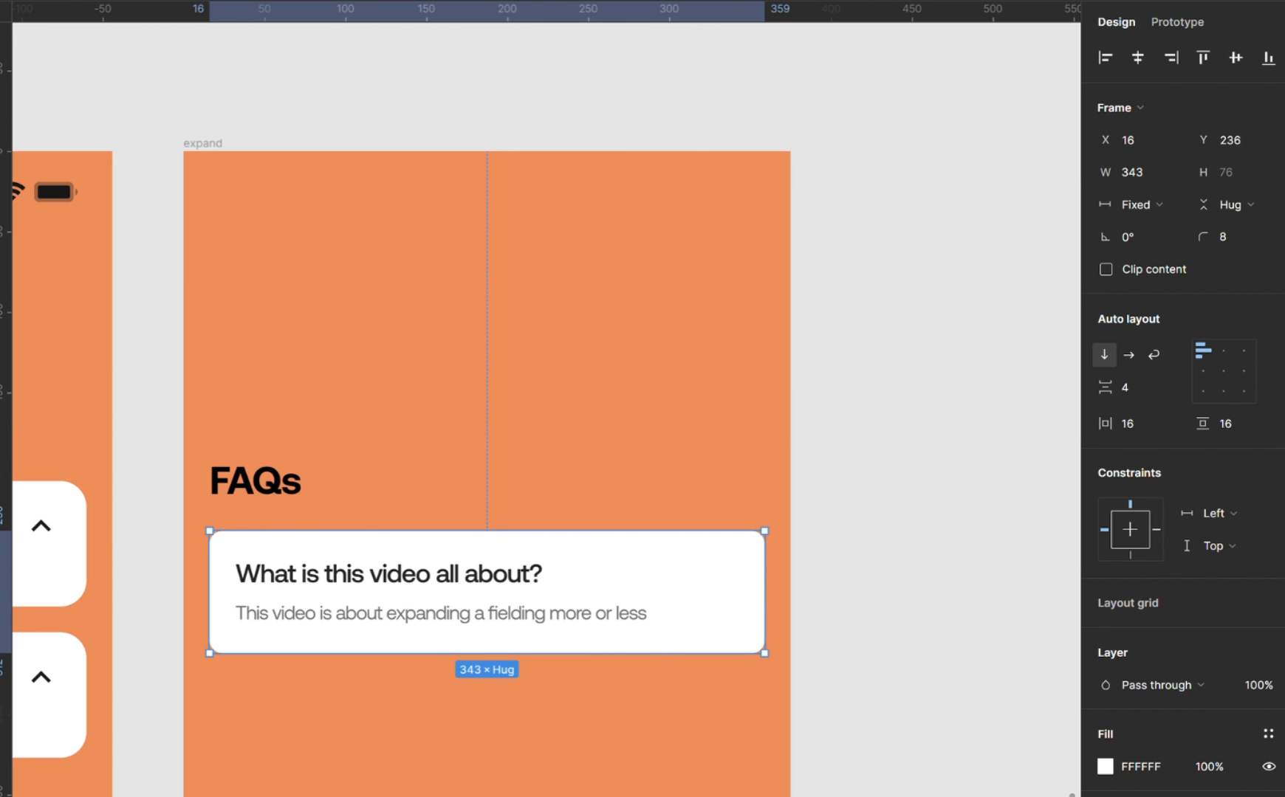
pyautogui.hotkey('shift', 'i')
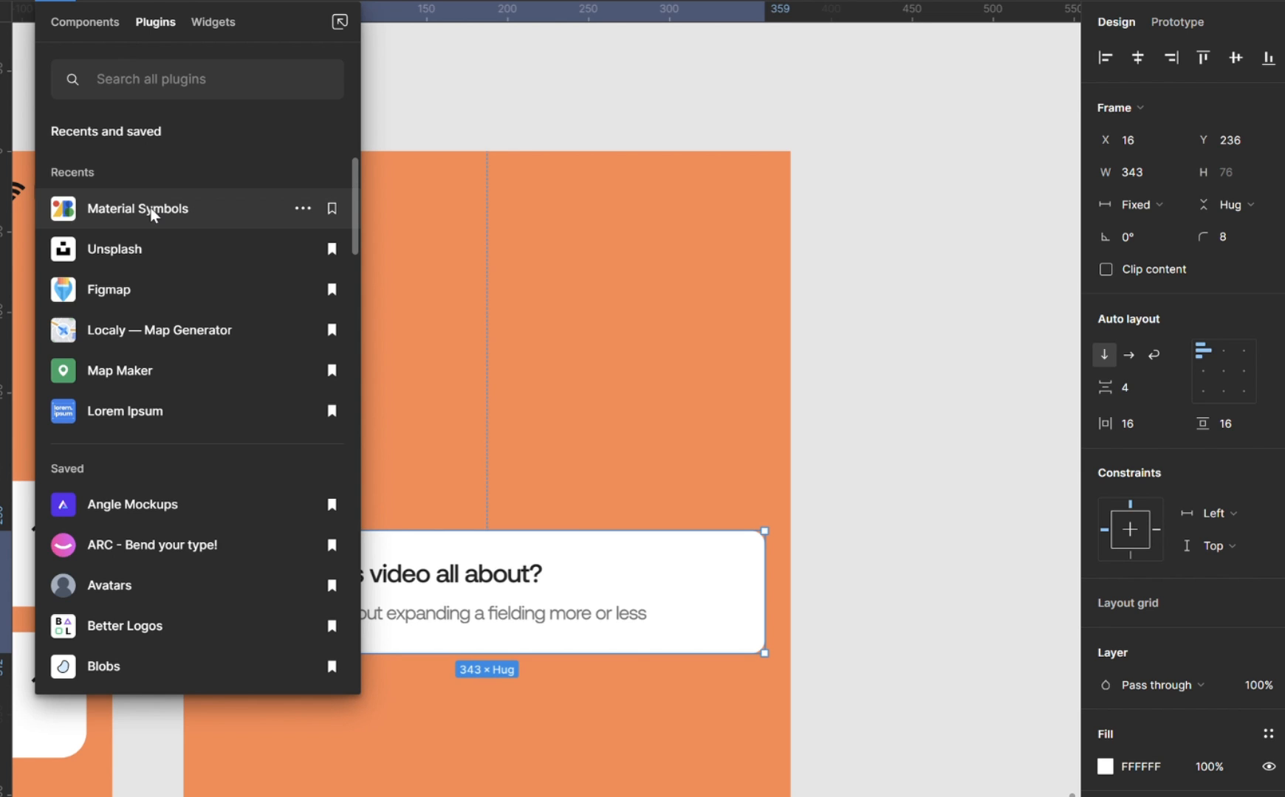
pyautogui.click(151, 209)
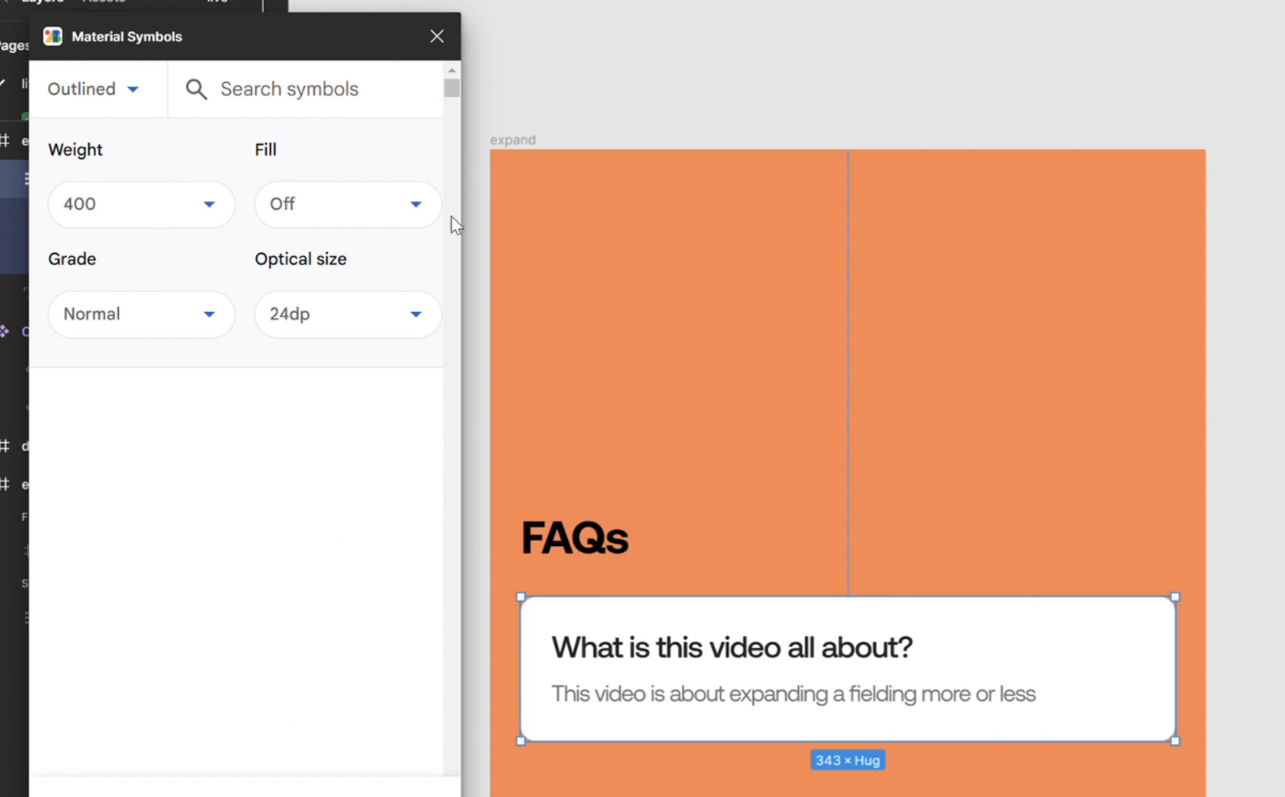
# Search the symbols for "chev" and insert the outlined upward chevron at 24dp.
pyautogui.hscroll(5, 731, 63)
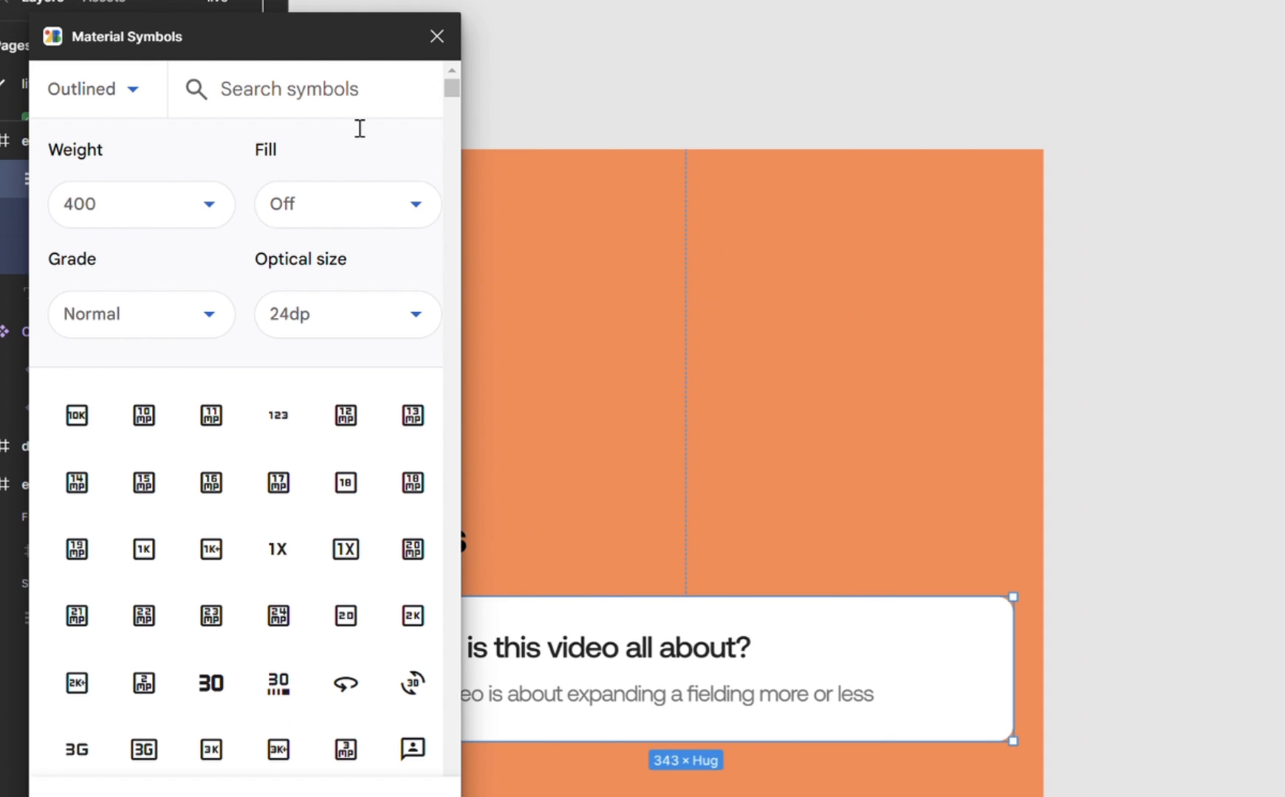
pyautogui.click(298, 97)
pyautogui.write('che')
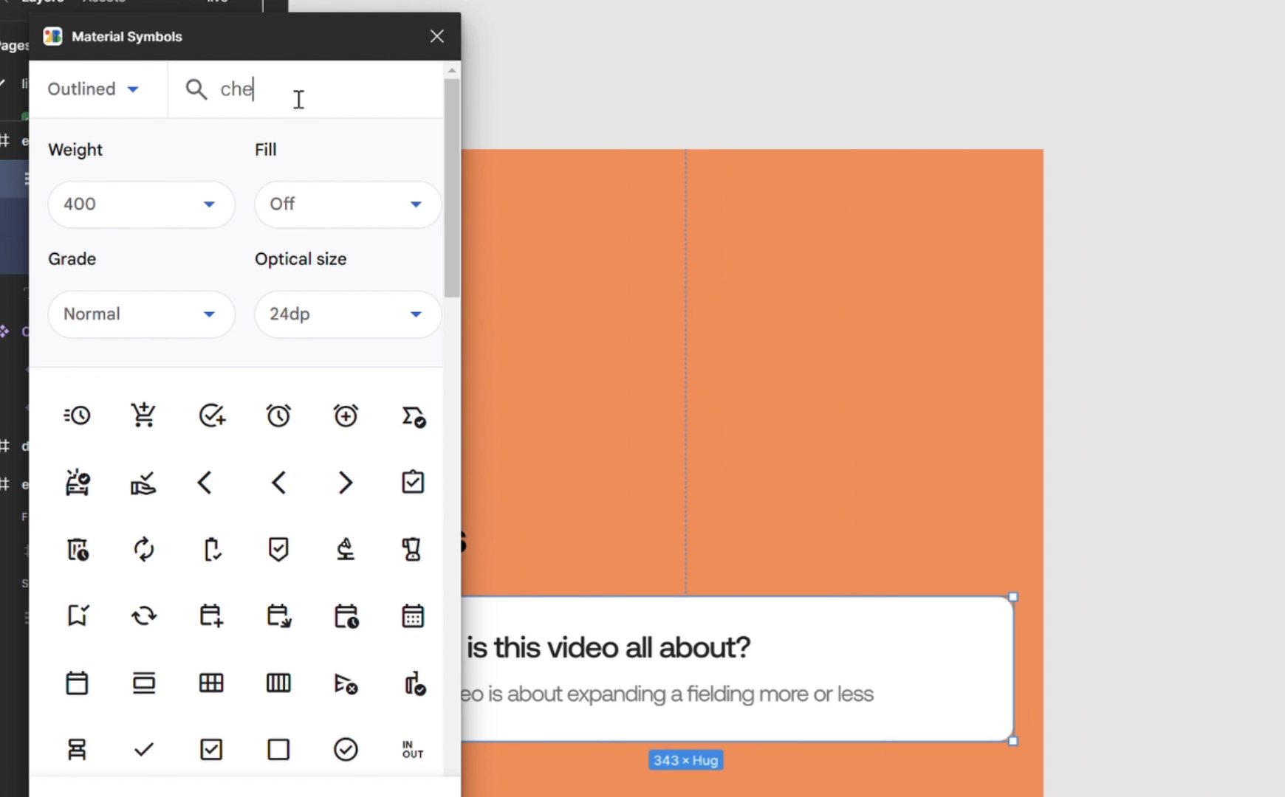
pyautogui.write('v')
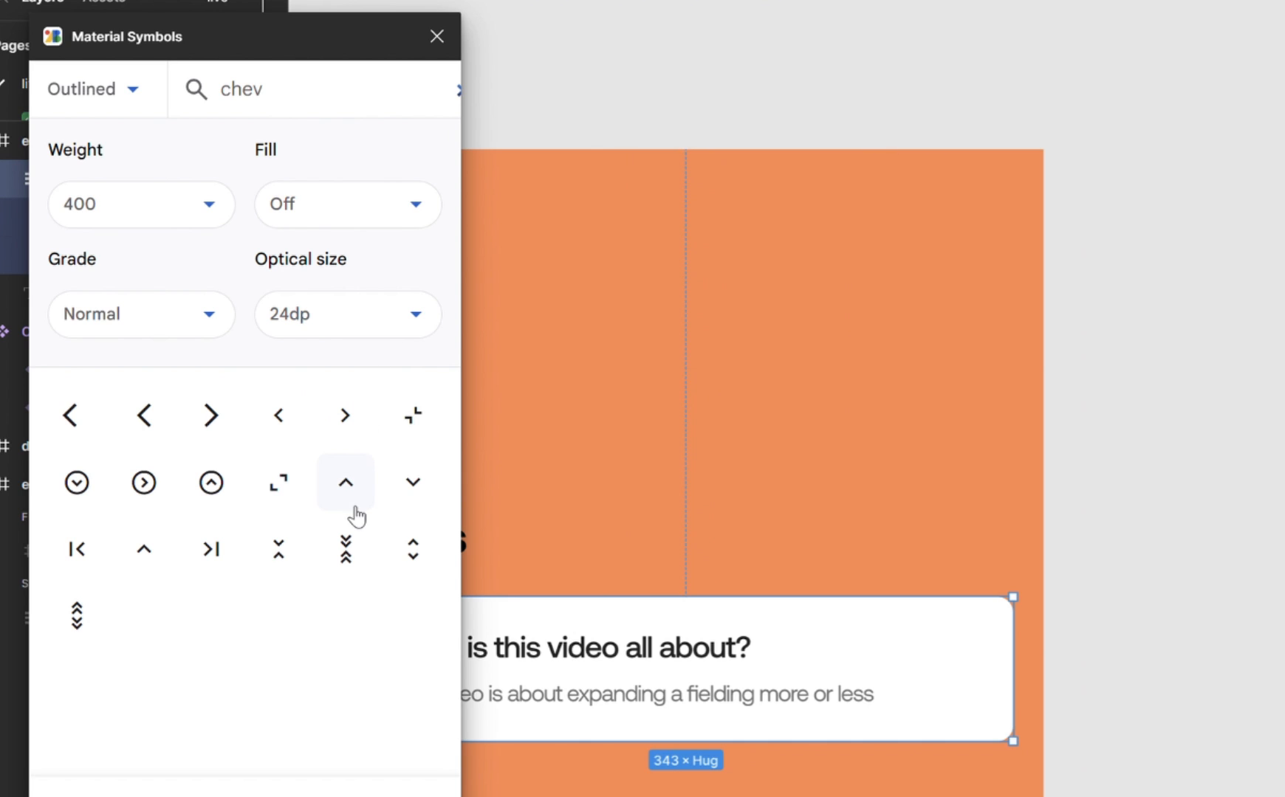
pyautogui.click(347, 480)
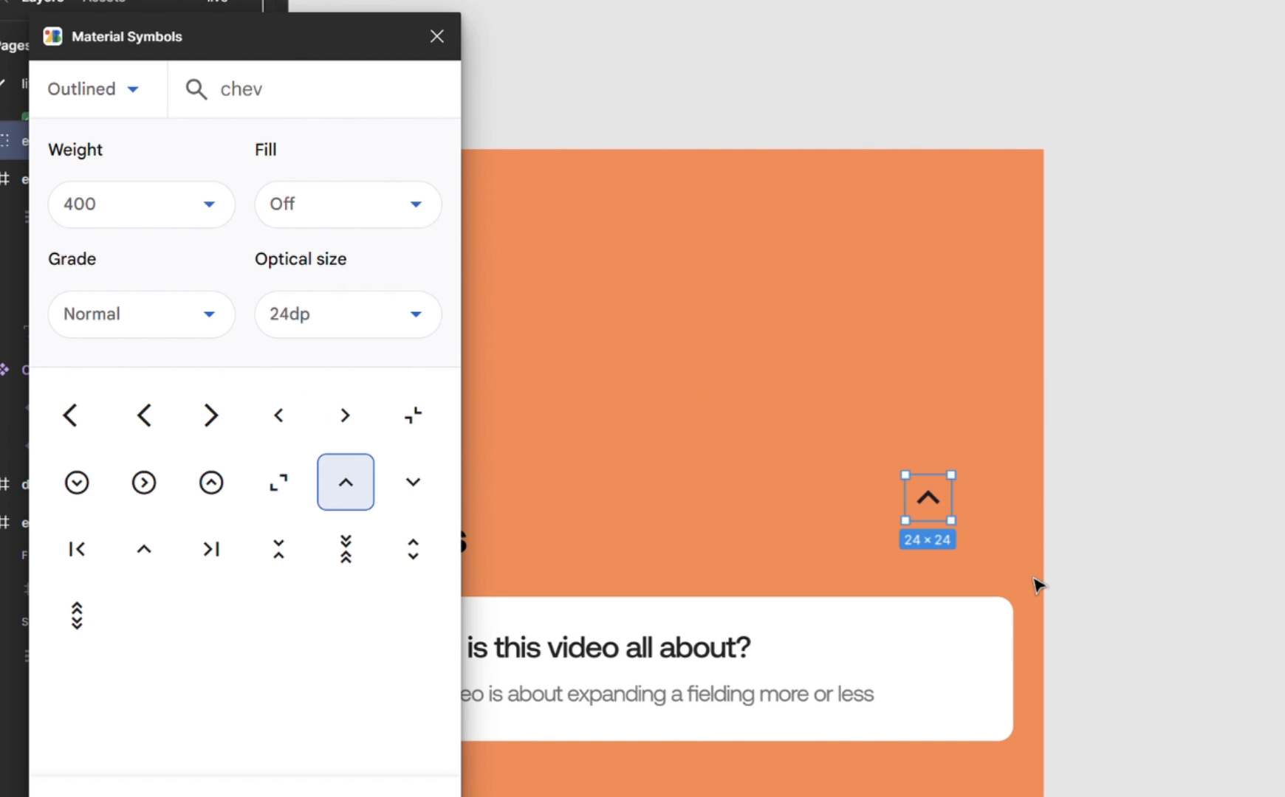
# Move the chevron outside the expand frame, duplicate it below, and swap the copy for the downward chevron.
pyautogui.moveTo(928, 500); pyautogui.dragTo(1143, 427)
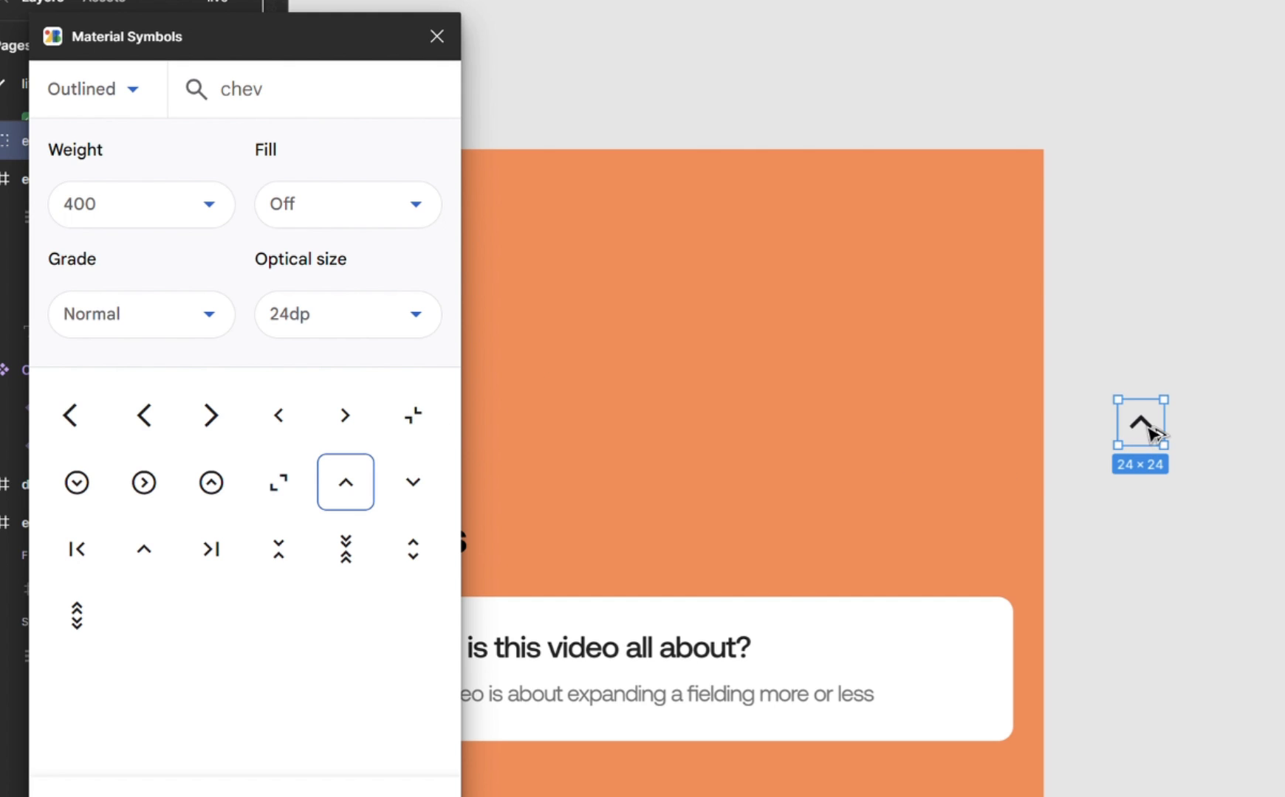
pyautogui.keyDown('alt'); pyautogui.moveTo(1149, 428); pyautogui.dragTo(1150, 519); pyautogui.keyUp('alt')
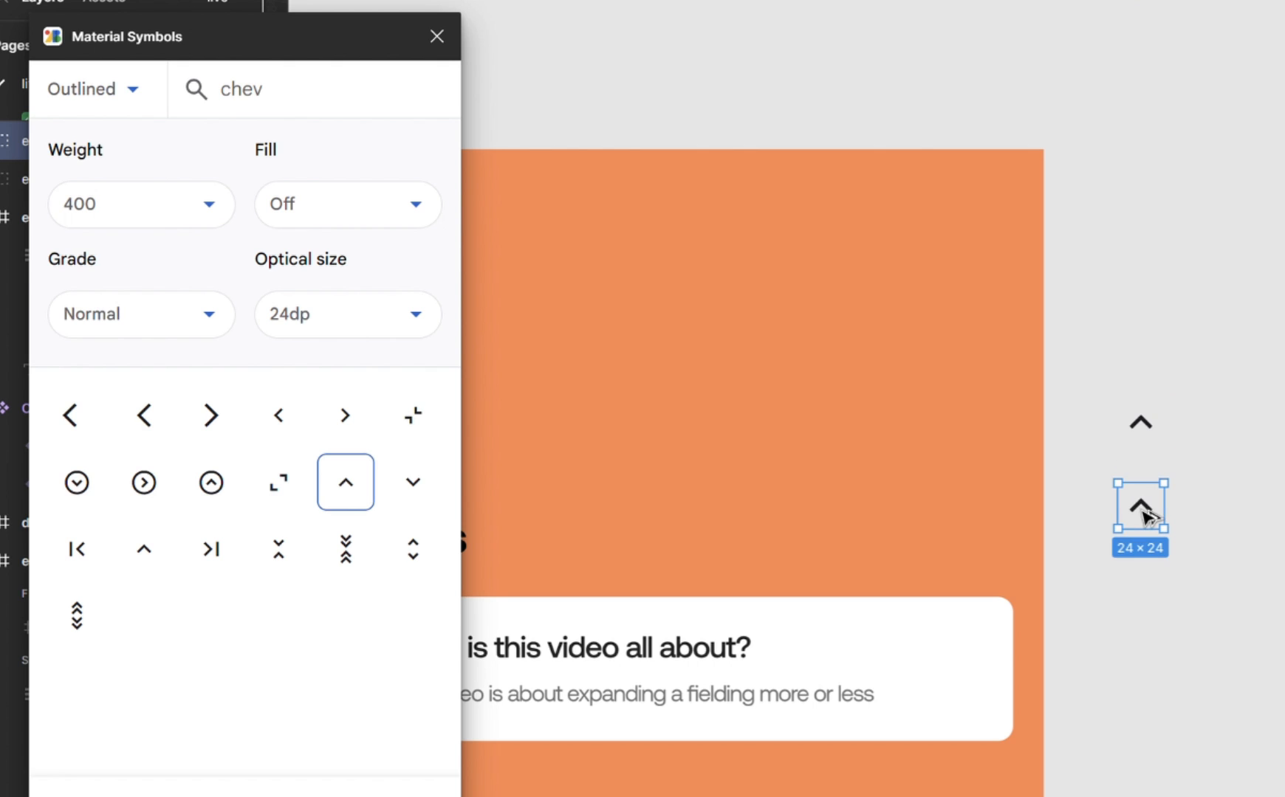
pyautogui.click(425, 487)
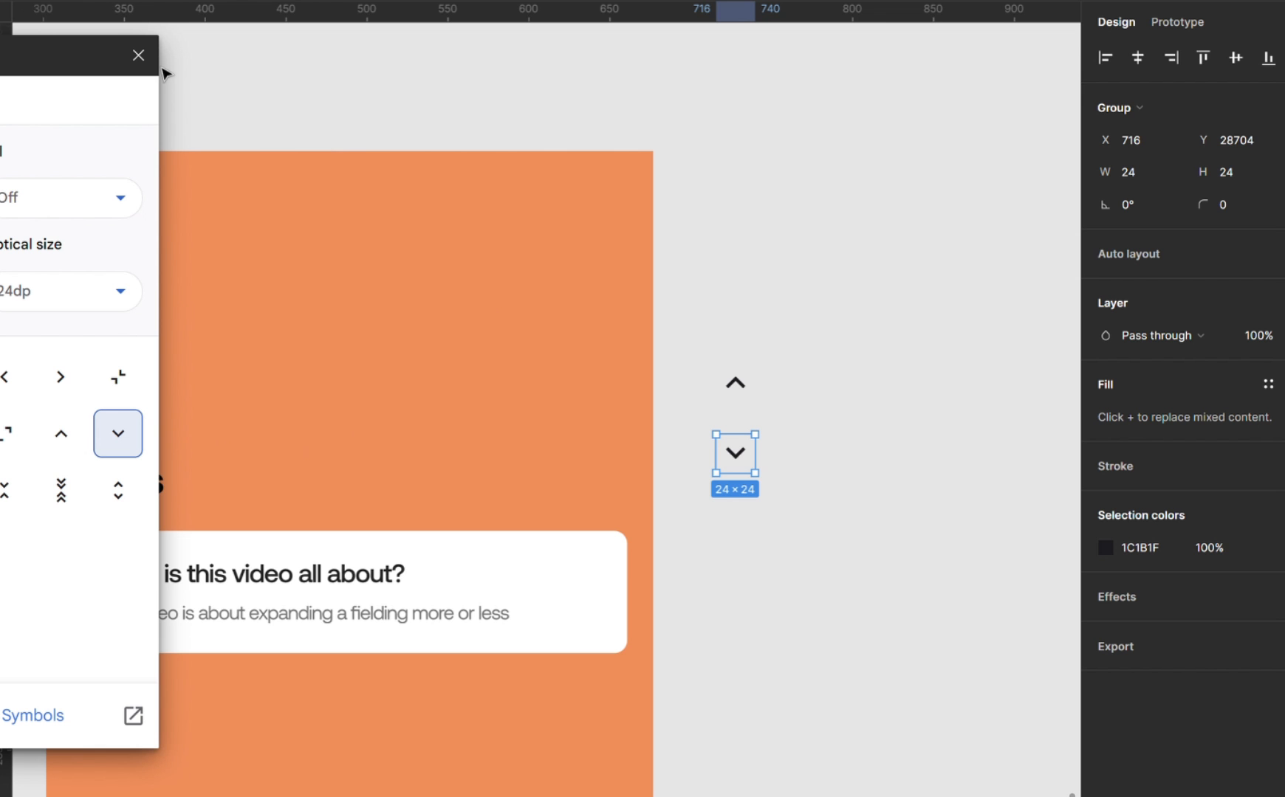
pyautogui.click(138, 55)
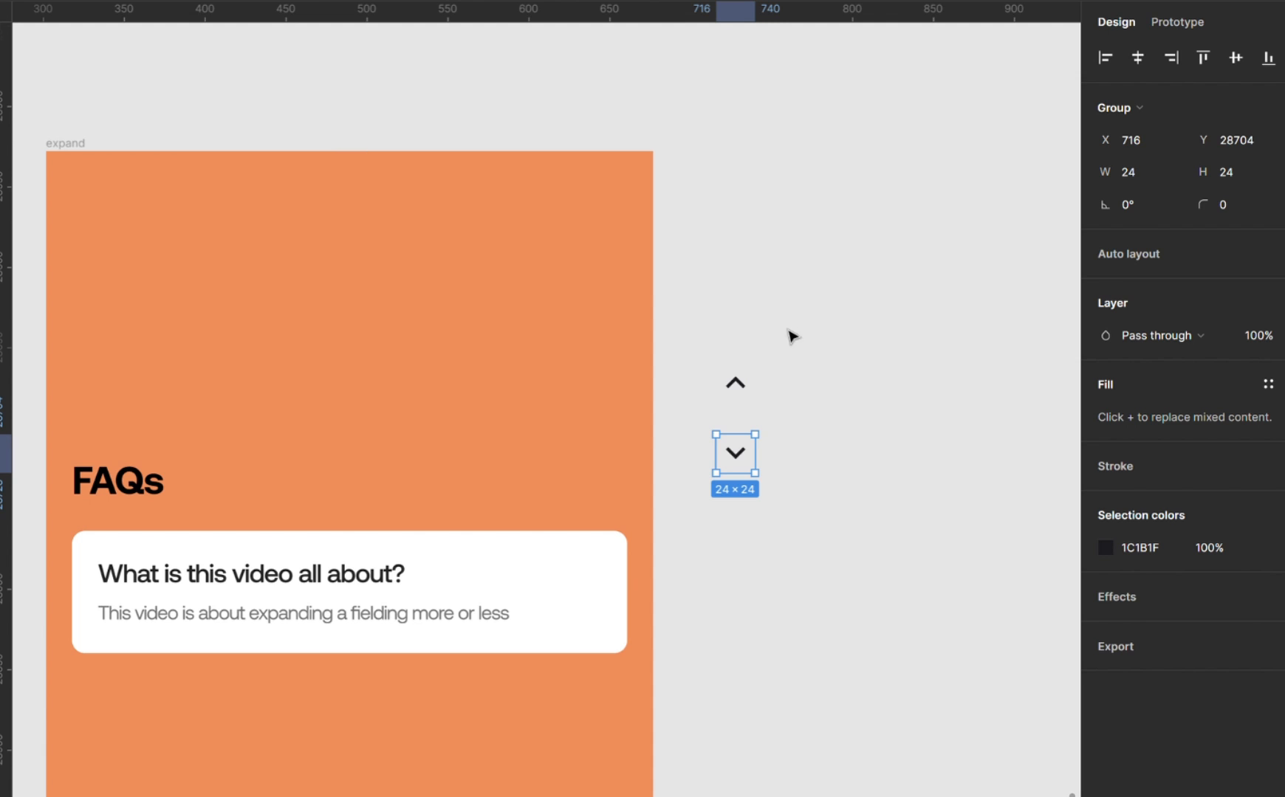
# Combine the upward and downward chevrons into a component set and rename it icons.
pyautogui.click(816, 367)
pyautogui.moveTo(816, 367); pyautogui.dragTo(714, 530)
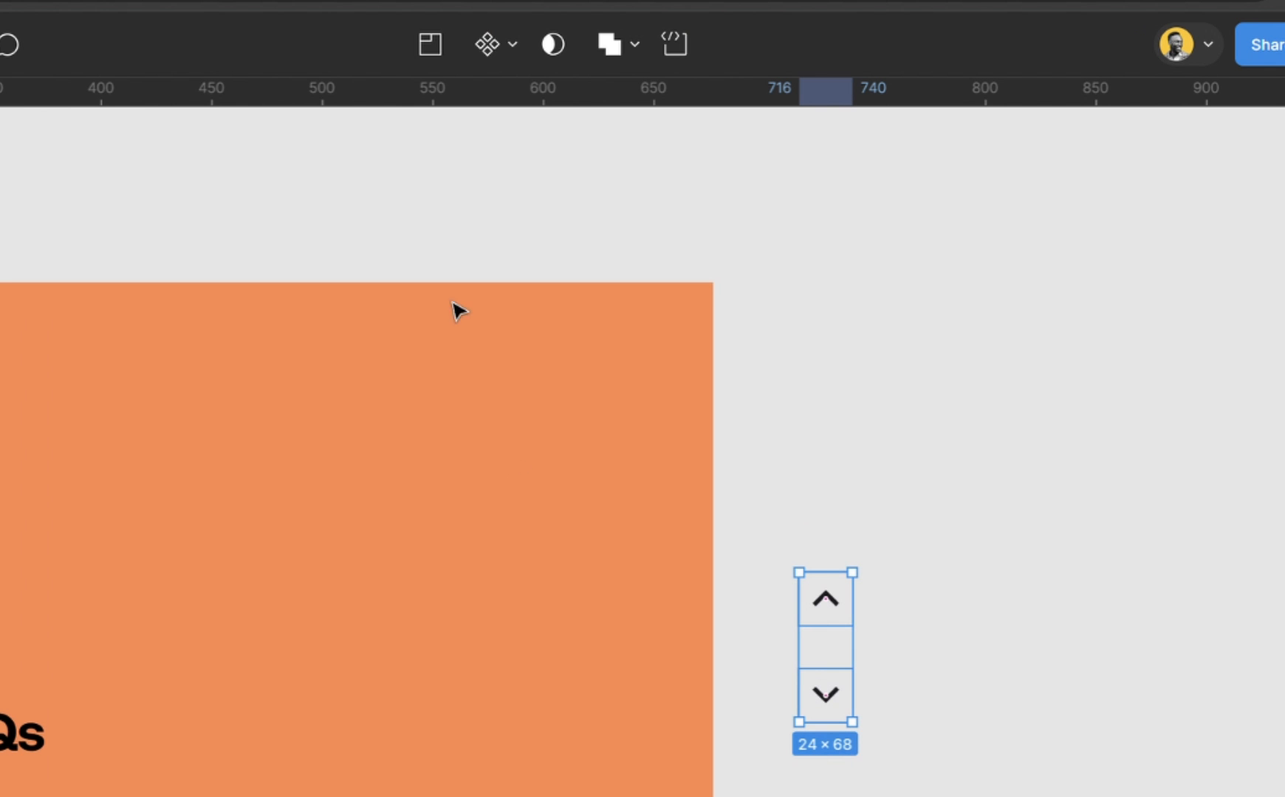
pyautogui.click(510, 44)
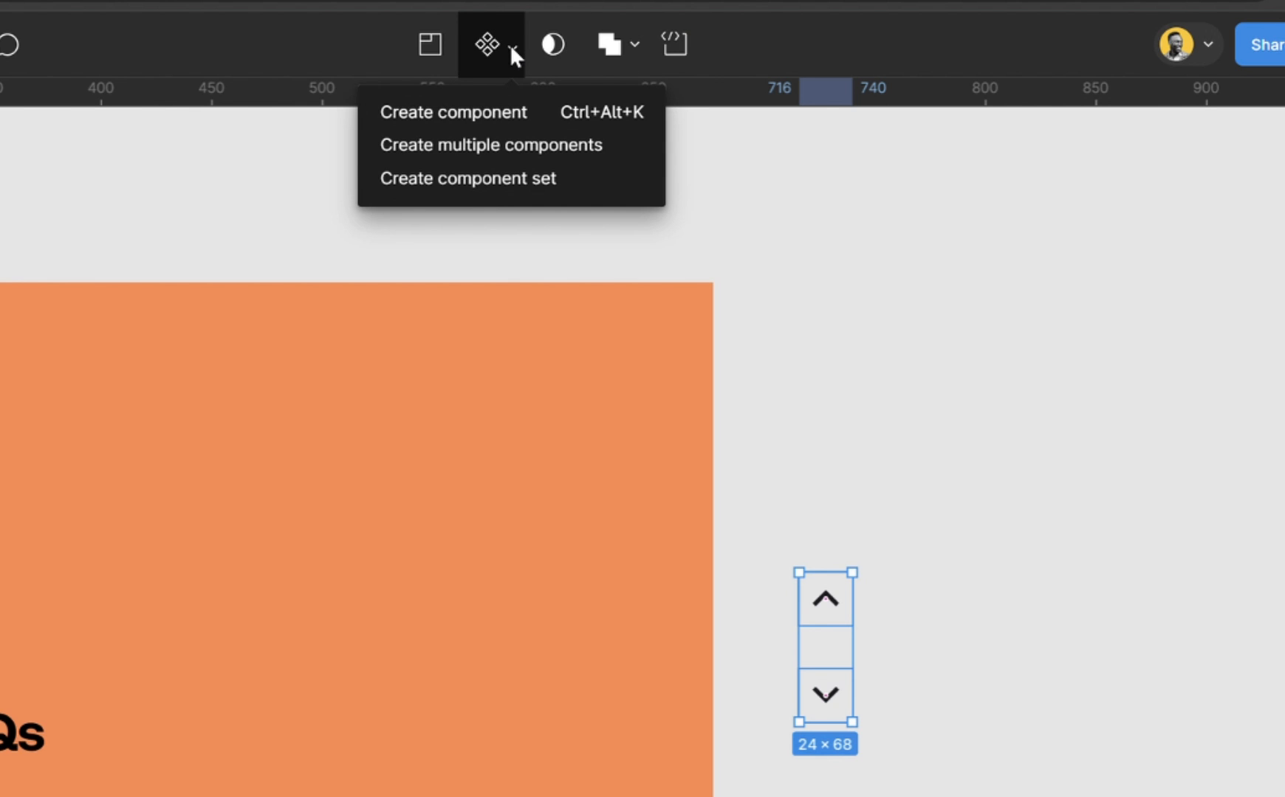
pyautogui.click(497, 183)
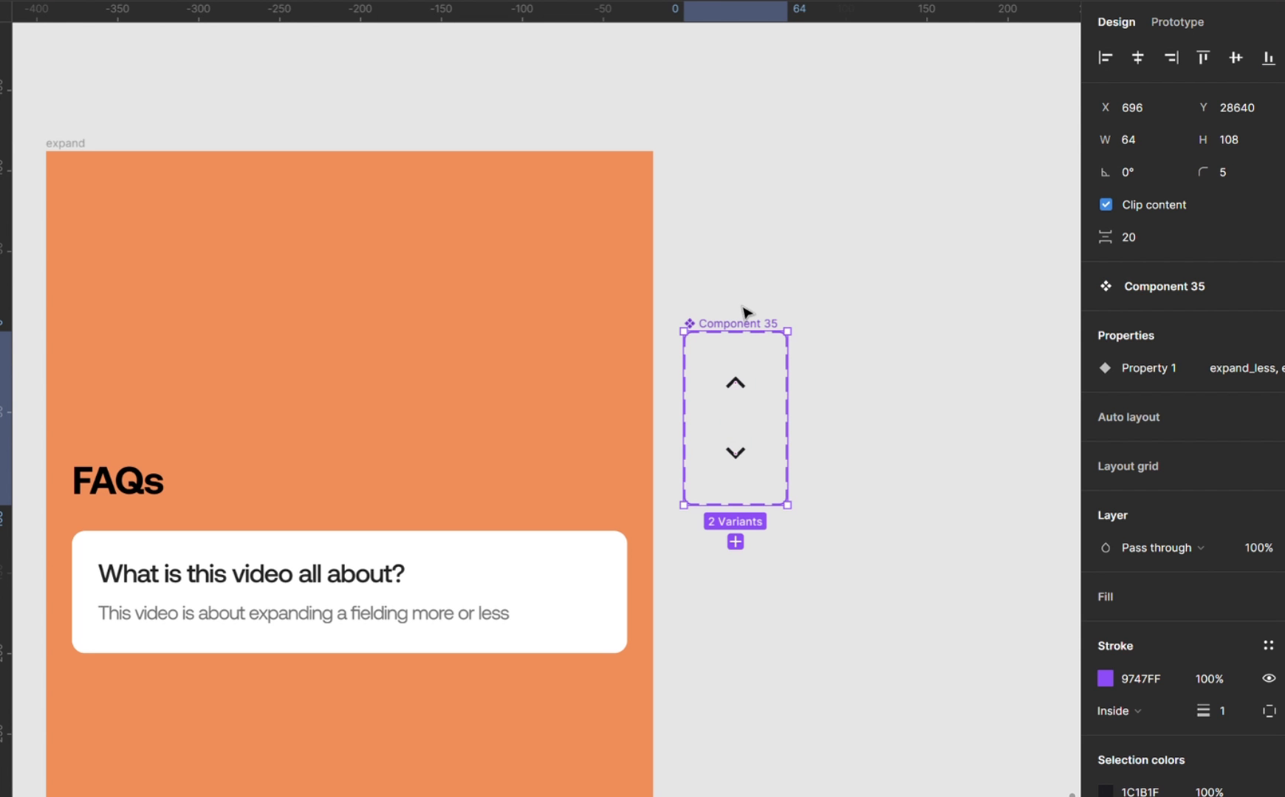
pyautogui.doubleClick(763, 325)
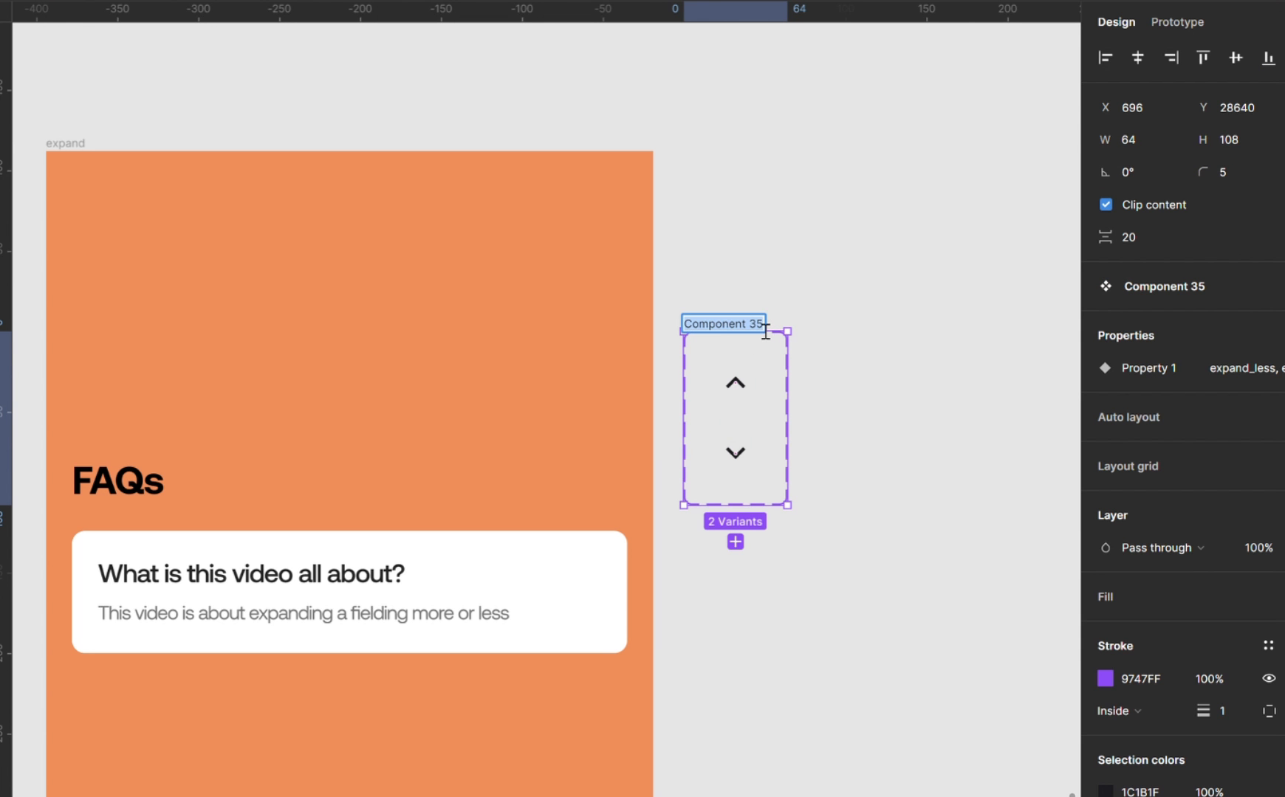
pyautogui.write('icon')
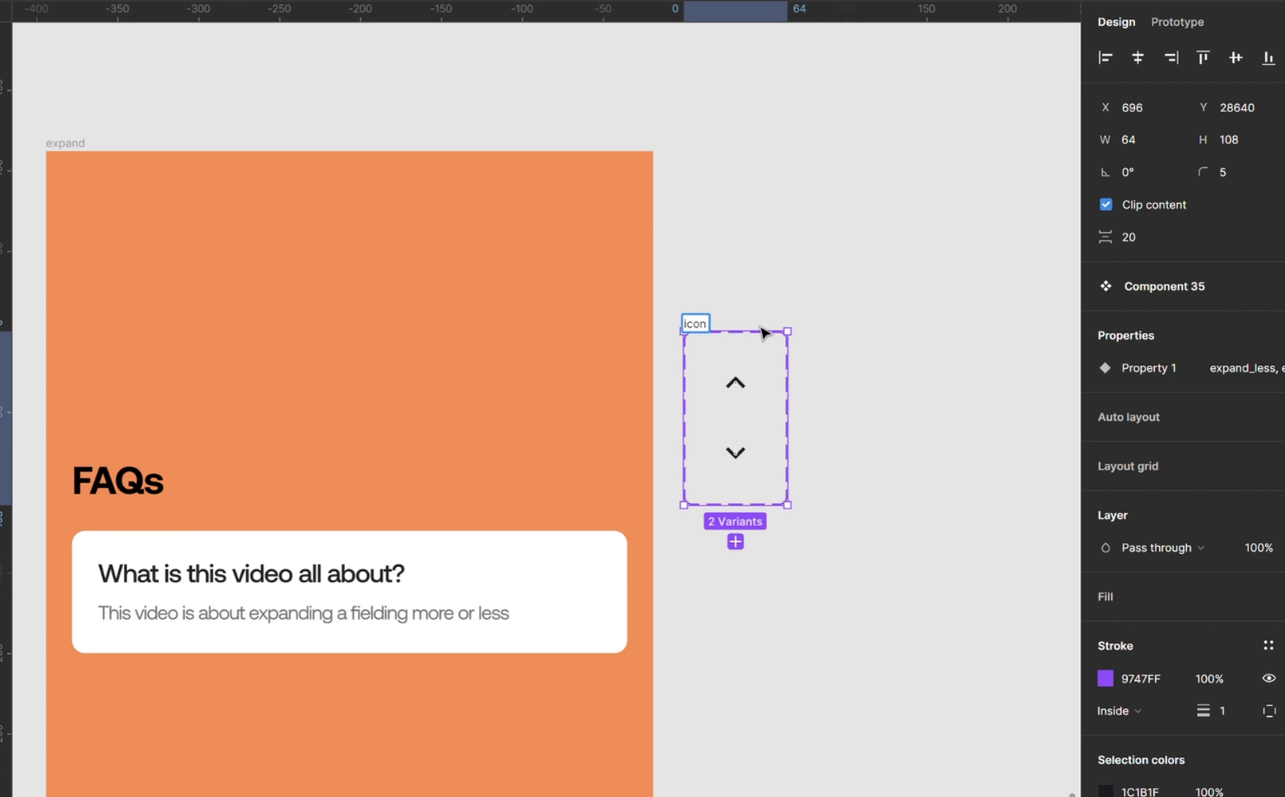
pyautogui.write('s')
pyautogui.press('Return')
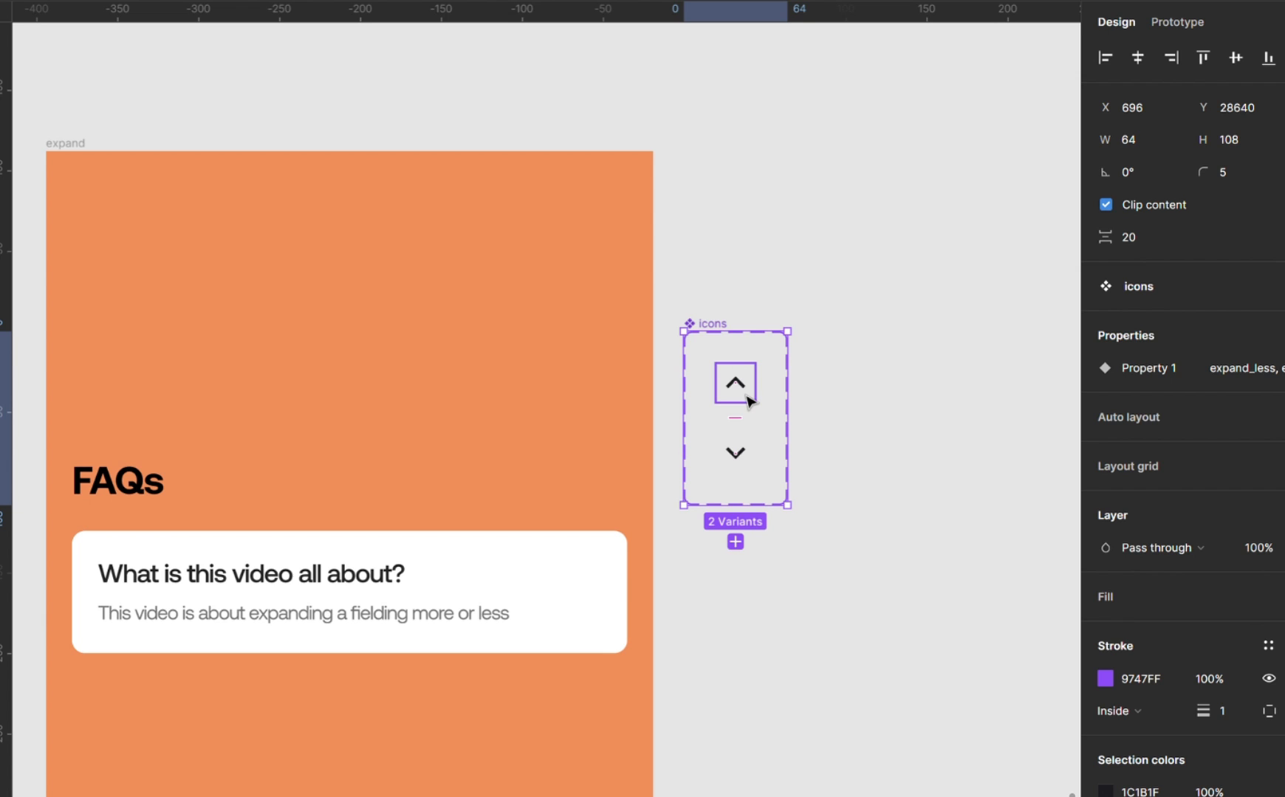
# Rename the upward chevron variant's Property 1 value to Yes.
pyautogui.click(749, 401)
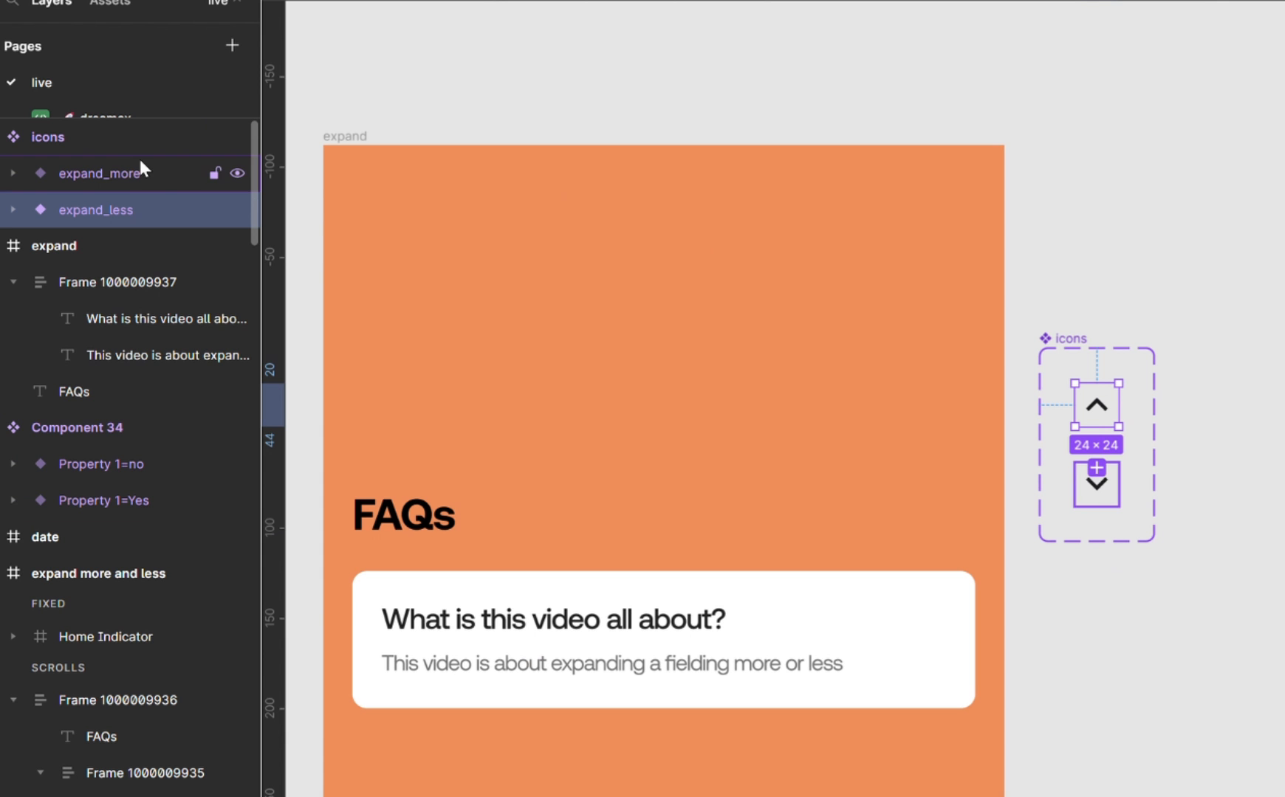
pyautogui.doubleClick(100, 215)
pyautogui.doubleClick(150, 207)
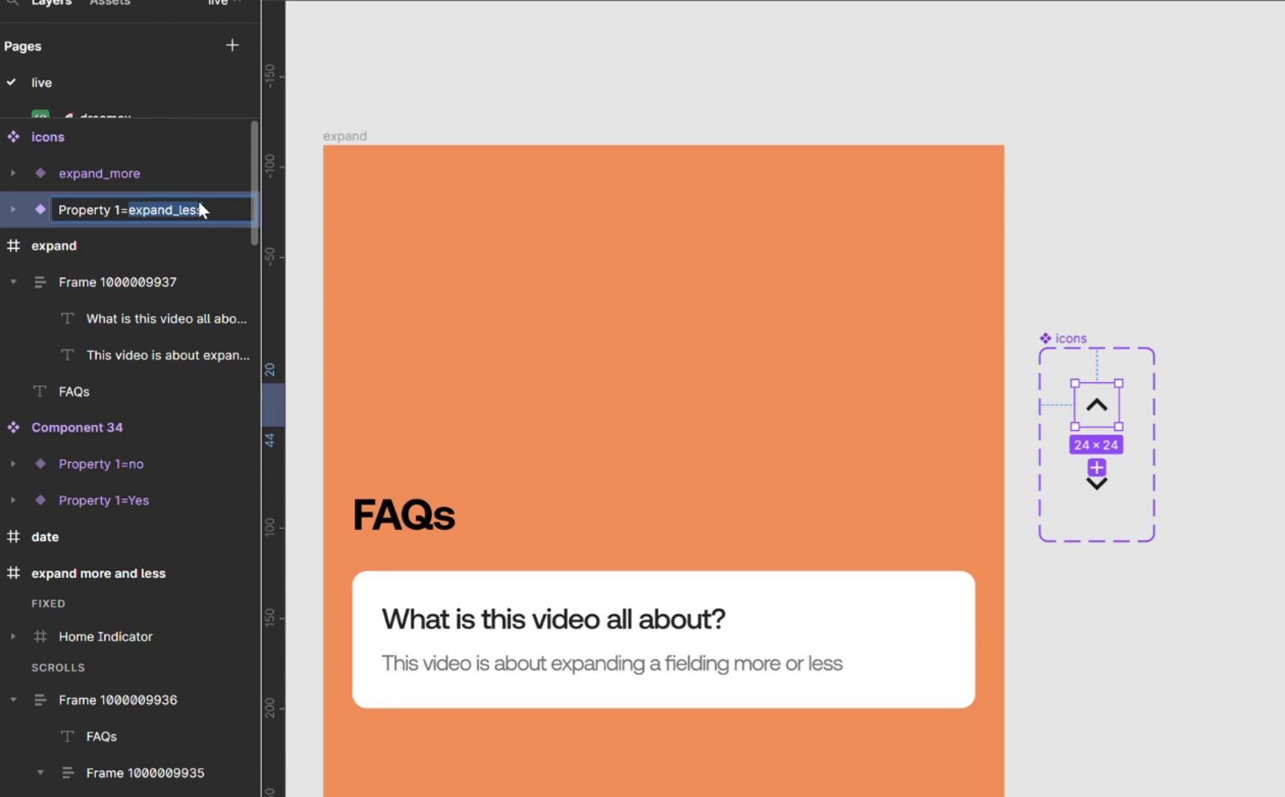
pyautogui.write('Yes')
pyautogui.press('Return')
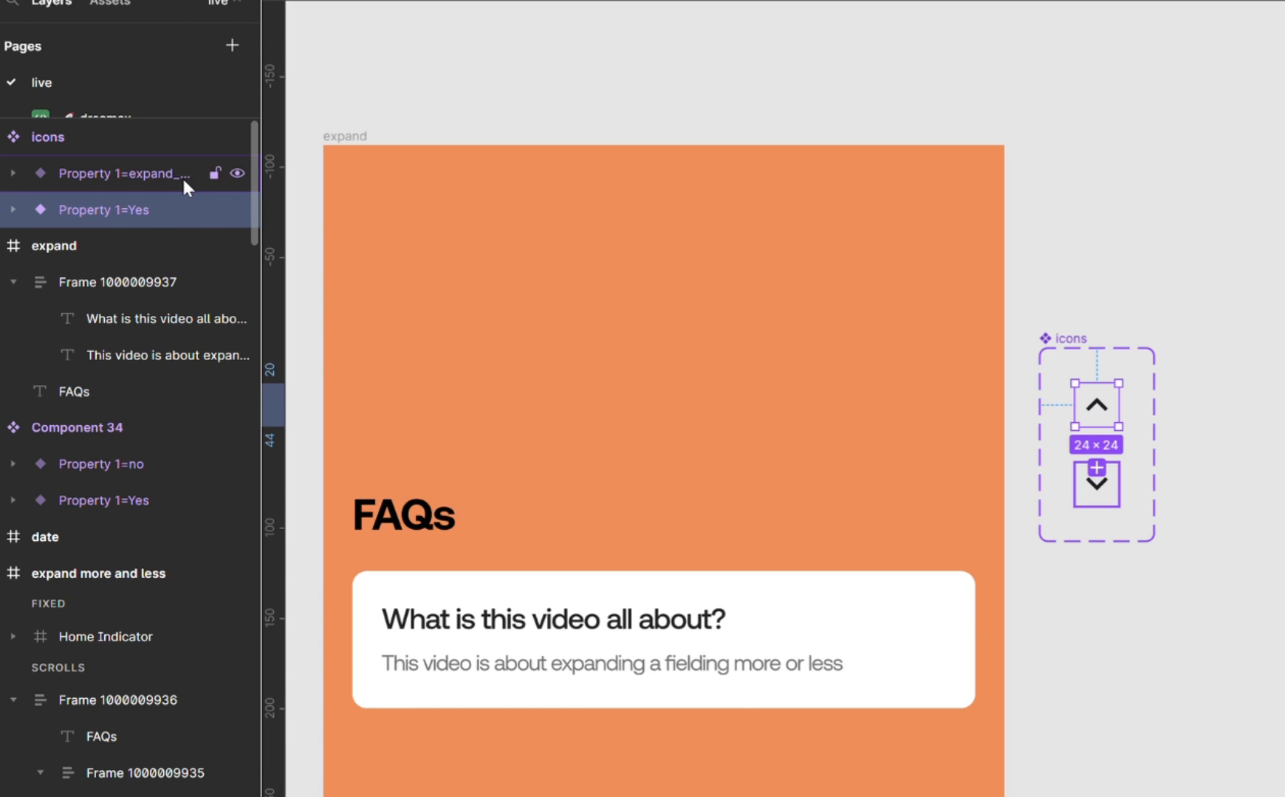
# Rename the downward chevron variant's Property 1 value to No.
pyautogui.click(182, 178)
pyautogui.doubleClick(170, 173)
pyautogui.doubleClick(161, 173)
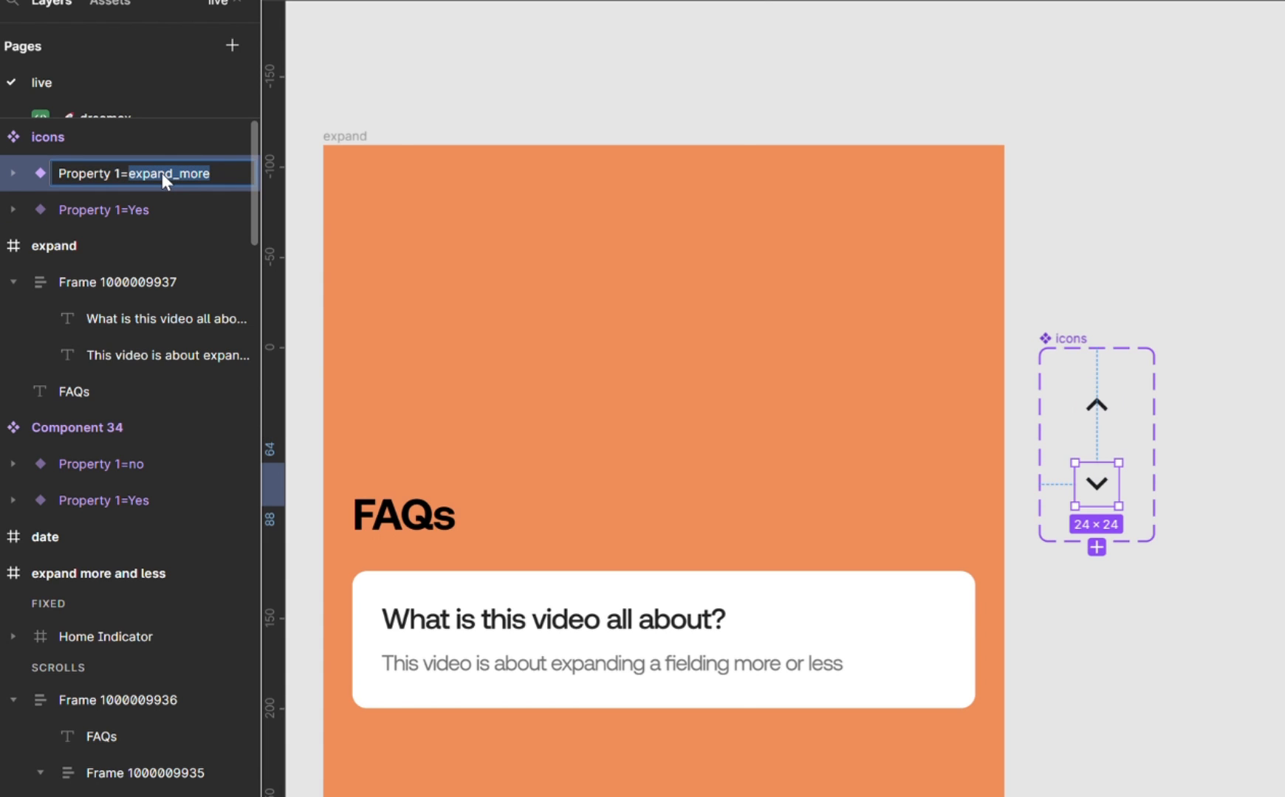
pyautogui.write('N')
pyautogui.press('Return')
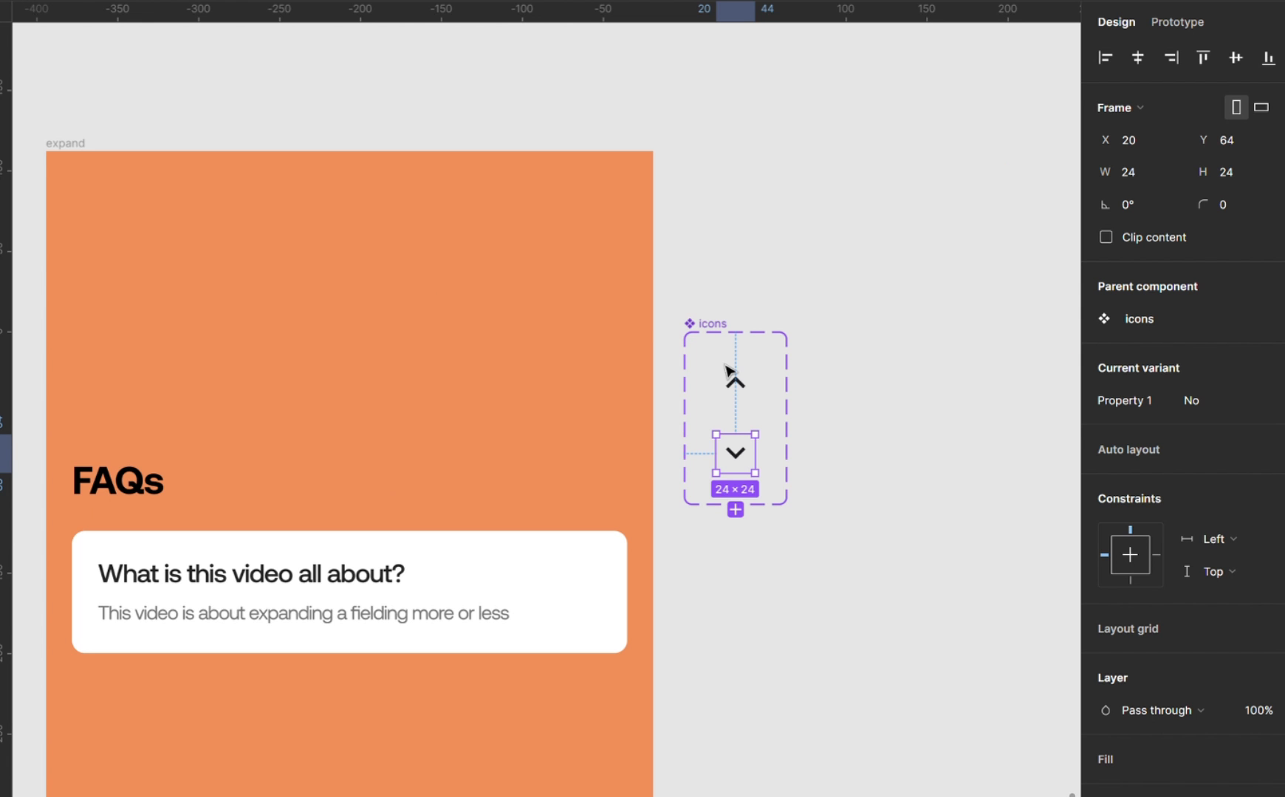
# Create an instance of the upward chevron outside the icons set and test its Property 1 toggle, leaving it on.
pyautogui.click(737, 388)
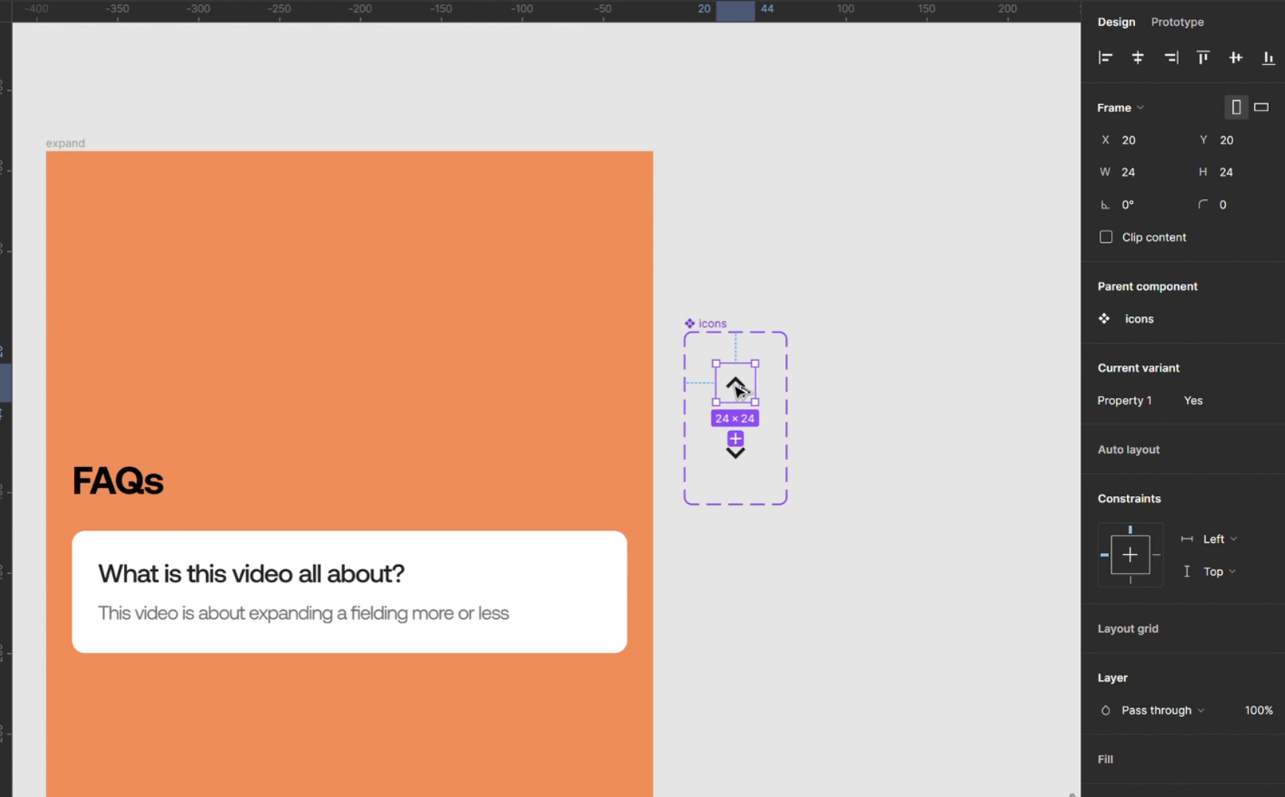
pyautogui.moveTo(737, 389); pyautogui.dragTo(842, 269)
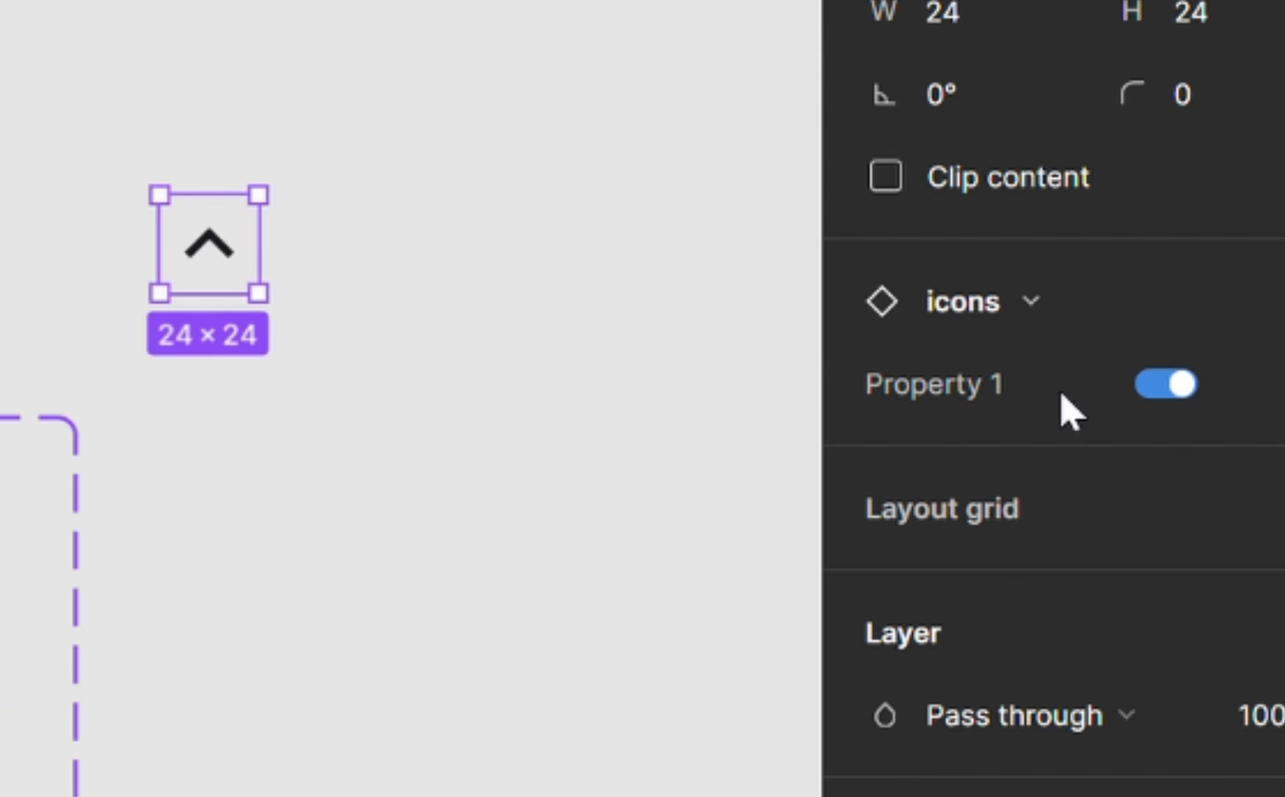
pyautogui.click(1149, 388)
pyautogui.click(1163, 395)
pyautogui.click(1163, 395)
pyautogui.click(1164, 395)
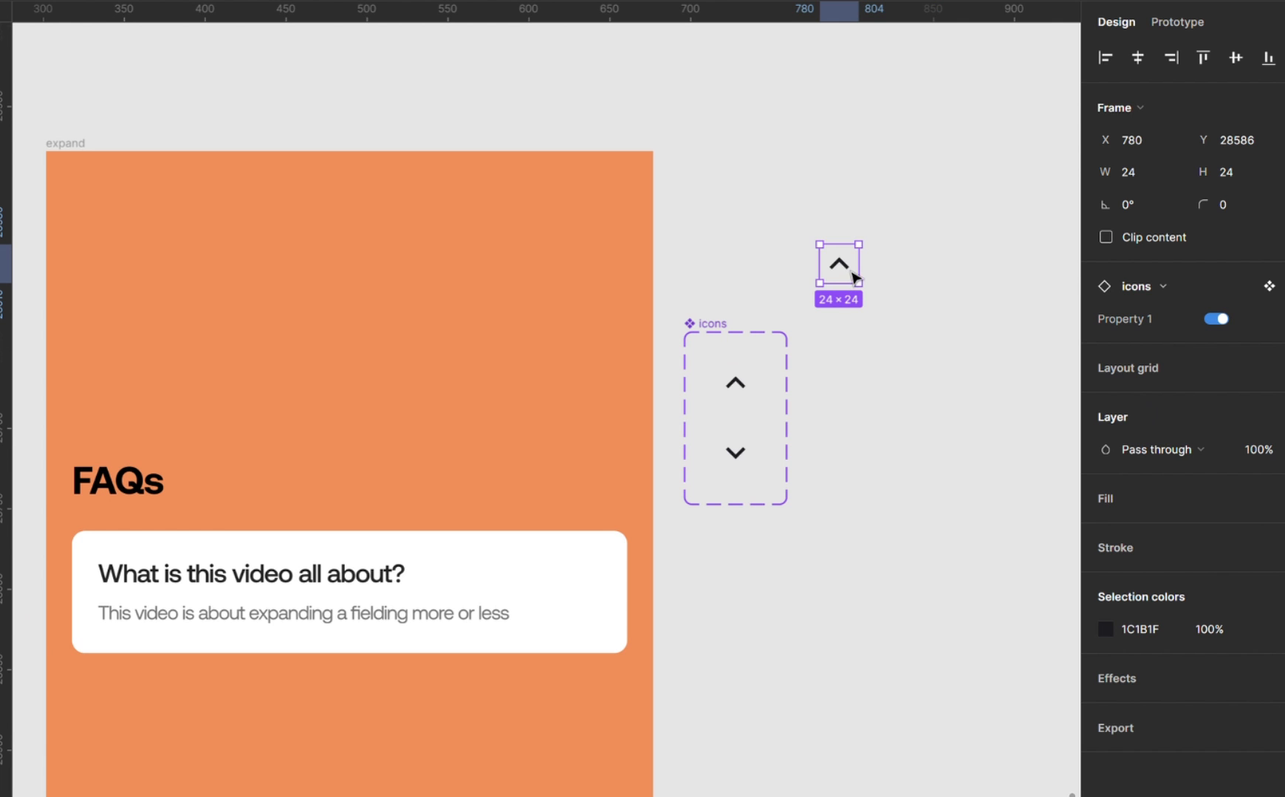
# Move the chevron instance into the FAQ card and wrap the question and answer texts in their own auto layout.
pyautogui.moveTo(854, 272); pyautogui.dragTo(615, 565)
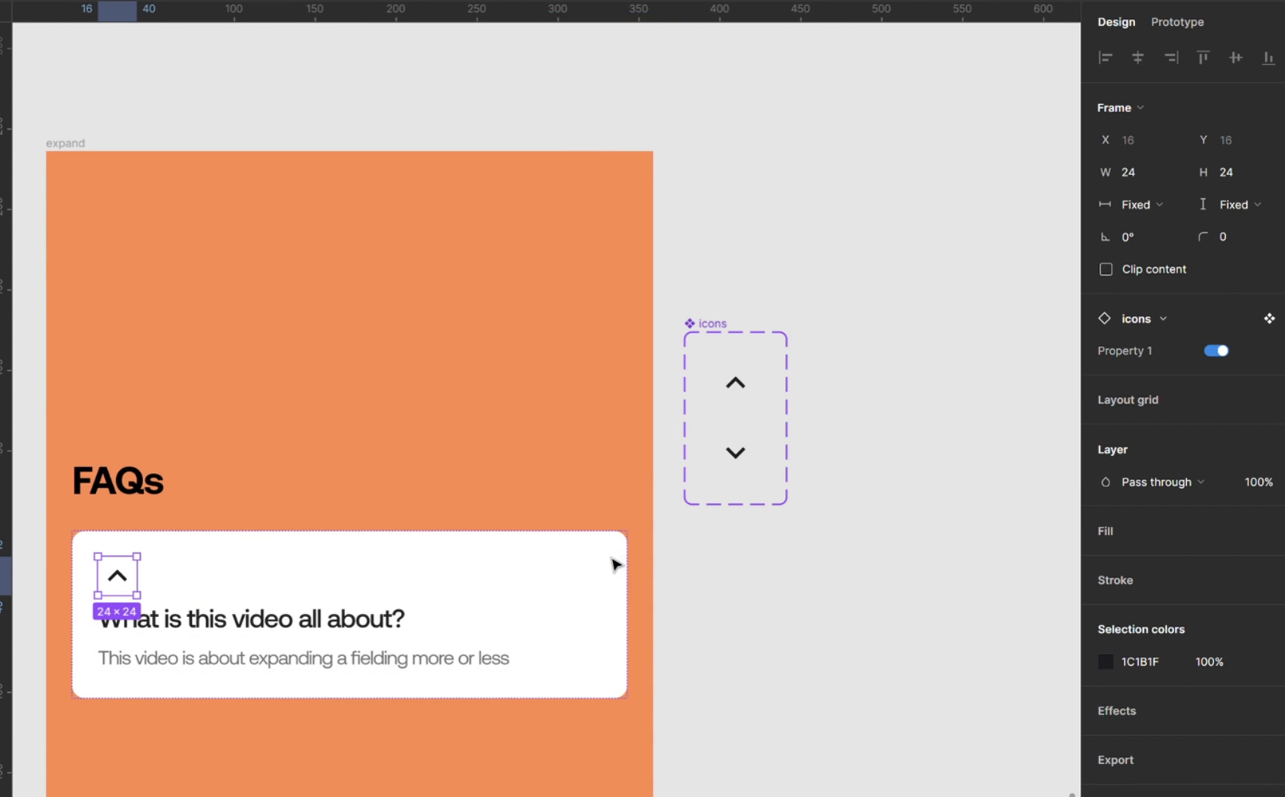
pyautogui.click(378, 626)
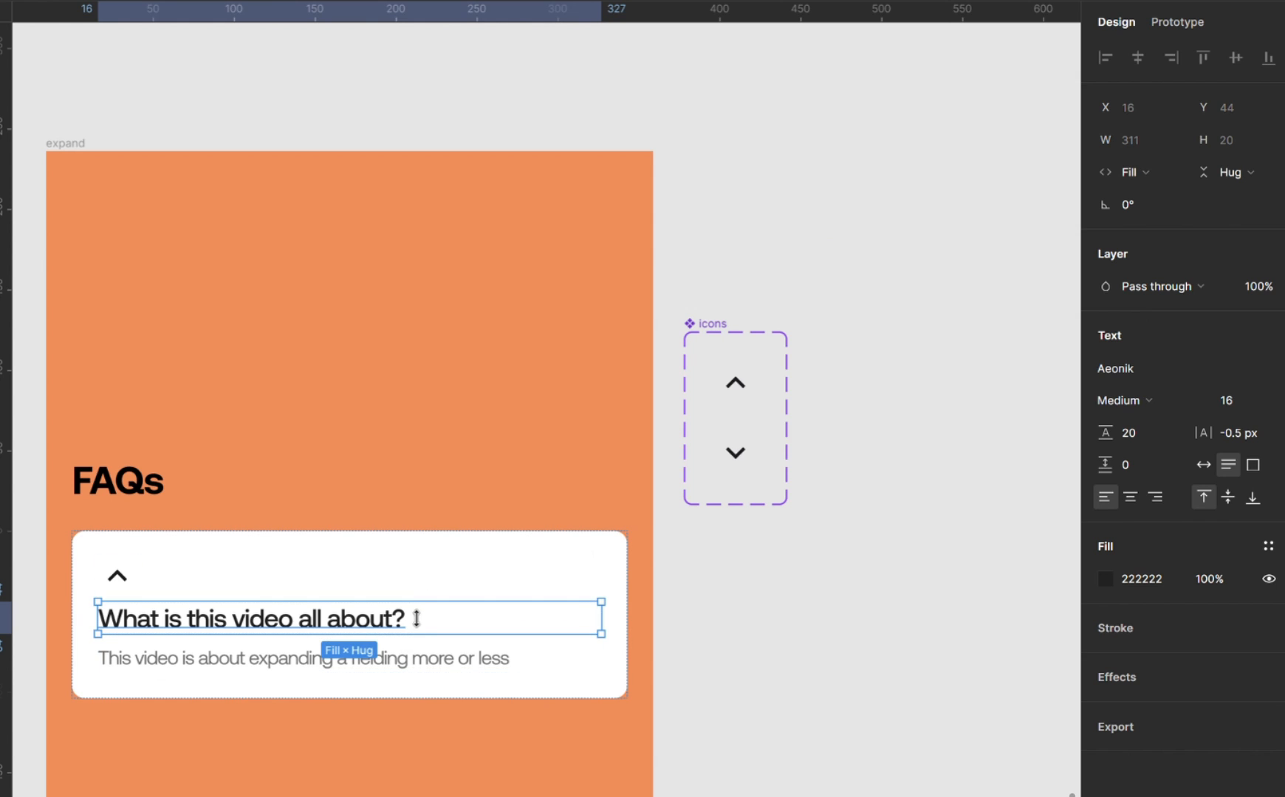
pyautogui.keyDown('shift'); pyautogui.click(419, 664); pyautogui.keyUp('shift')
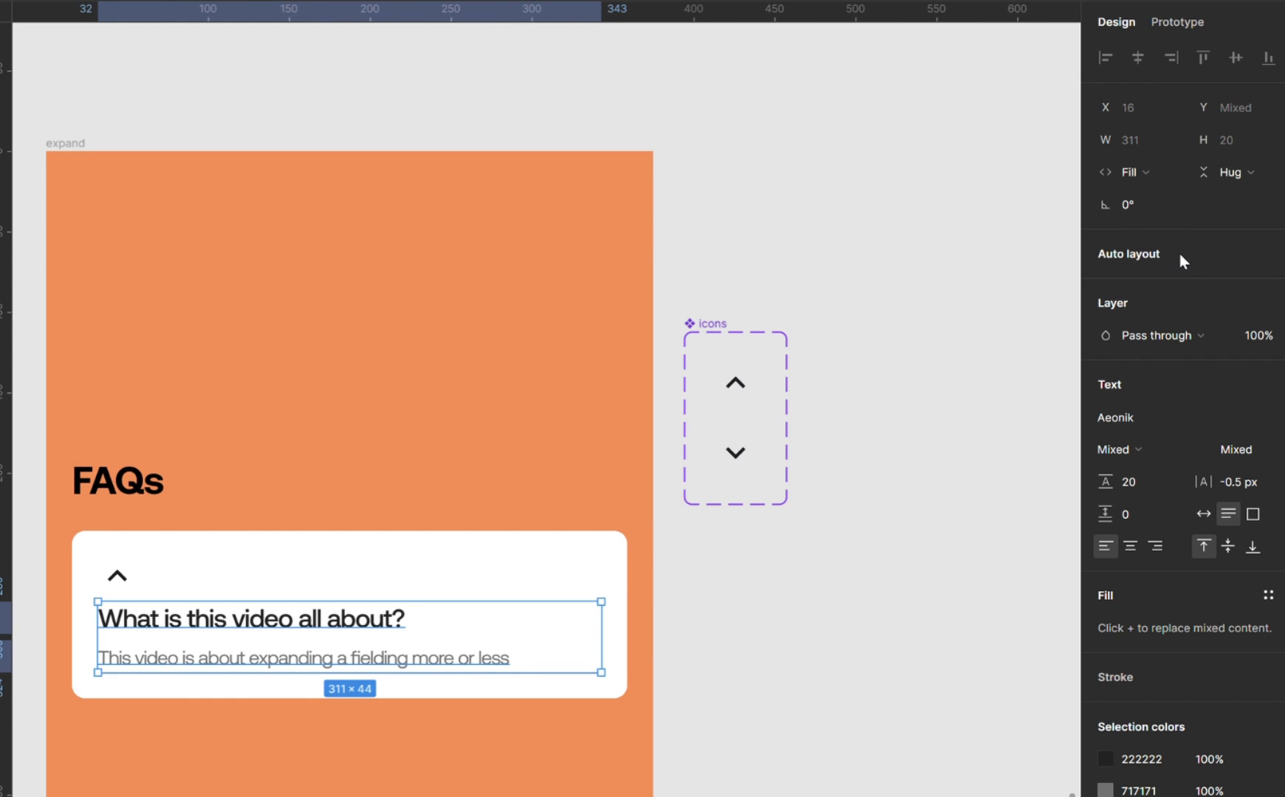
pyautogui.hotkey('shift', 'a')
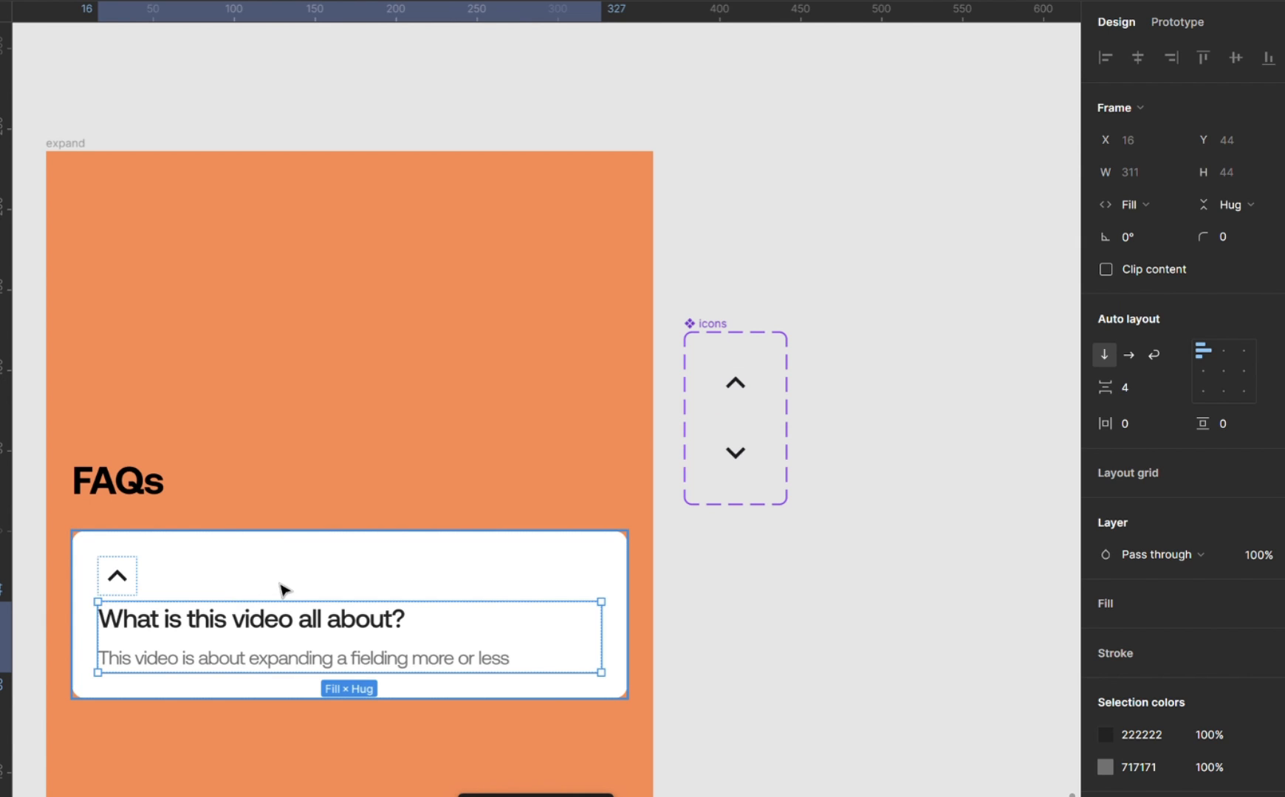
# Set the FAQ card's horizontal resizing to Fixed width.
pyautogui.click(315, 573)
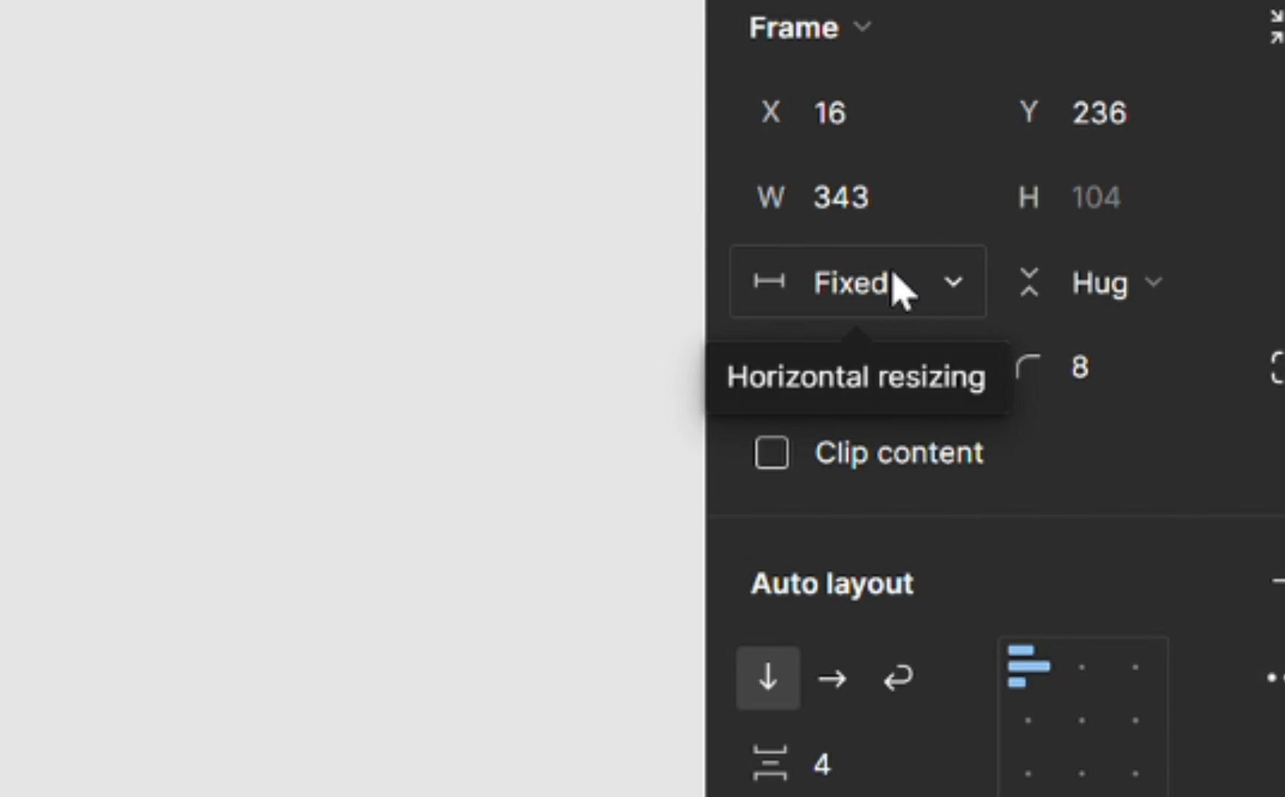
pyautogui.click(901, 288)
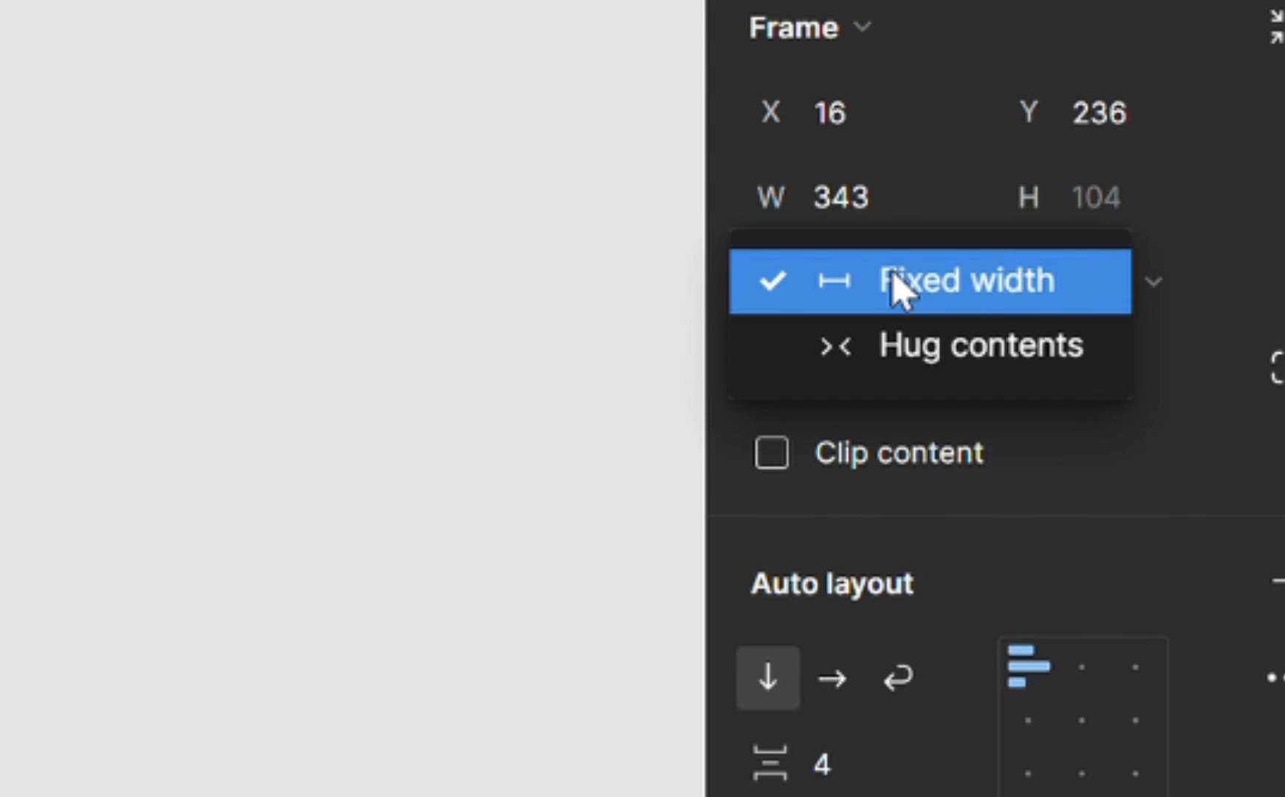
pyautogui.click(891, 273)
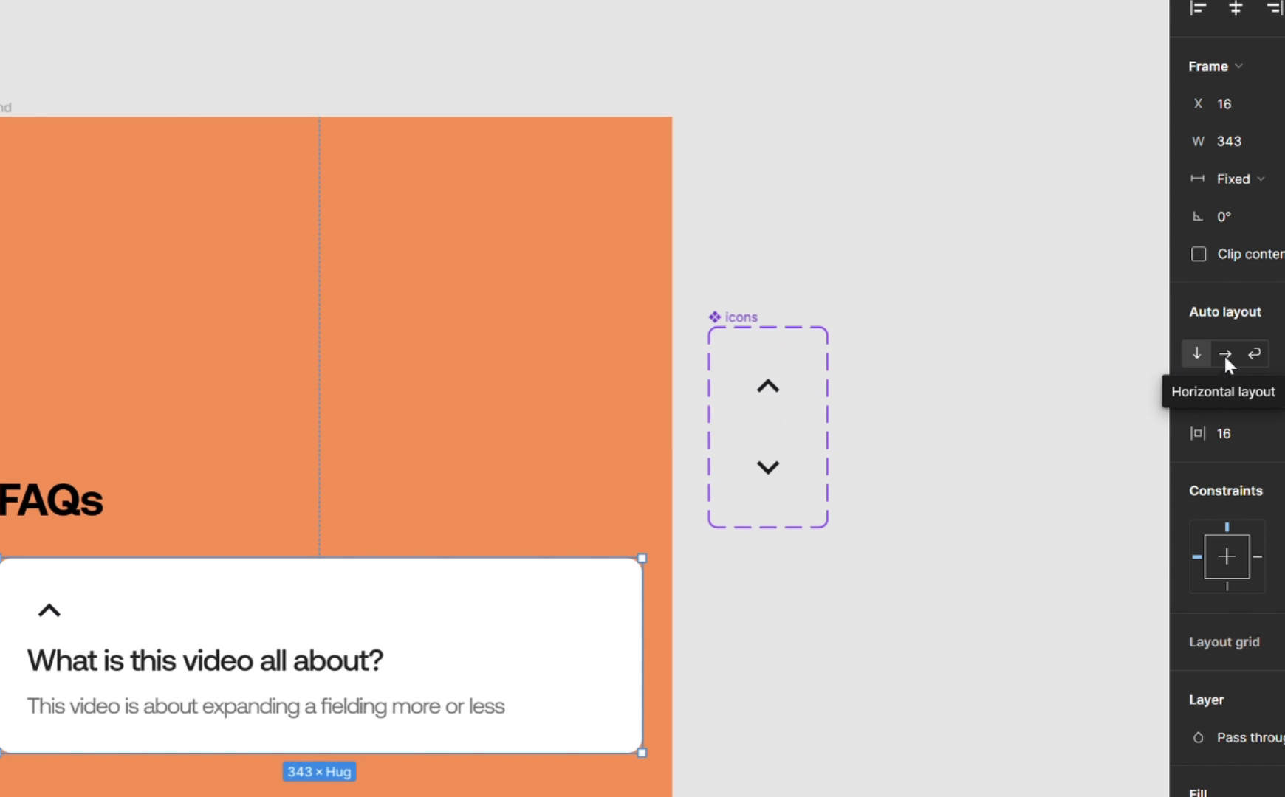
# Switch the FAQ card's auto layout to horizontal and place the question and answer text group before the chevron.
pyautogui.click(1224, 355)
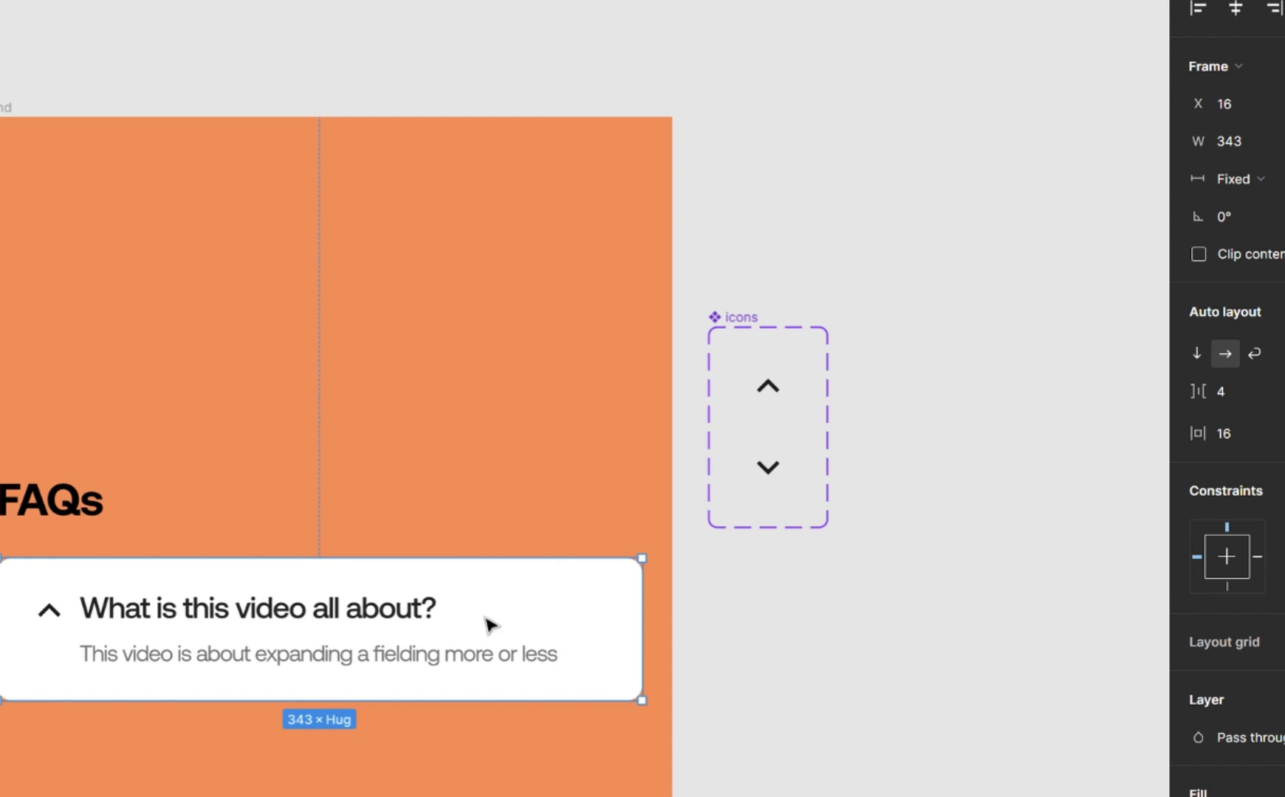
pyautogui.doubleClick(194, 582)
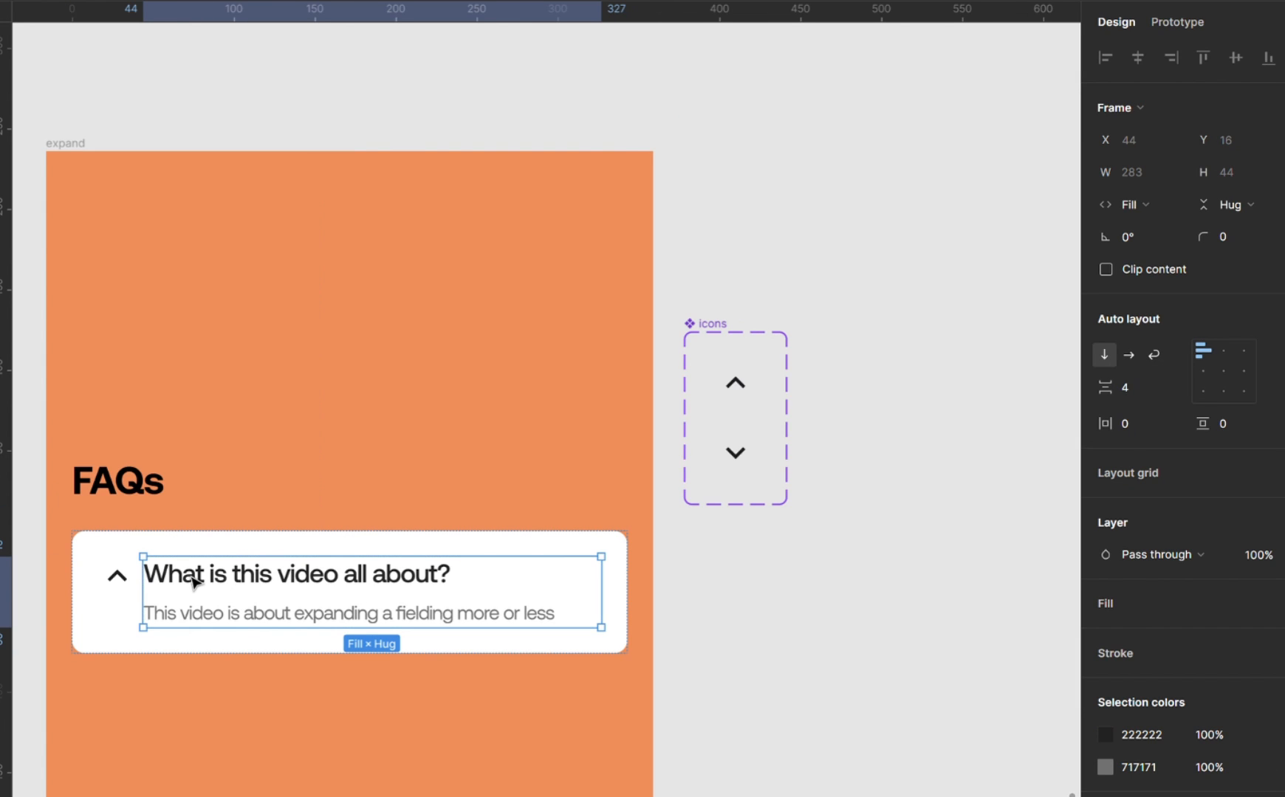
pyautogui.press('Left')
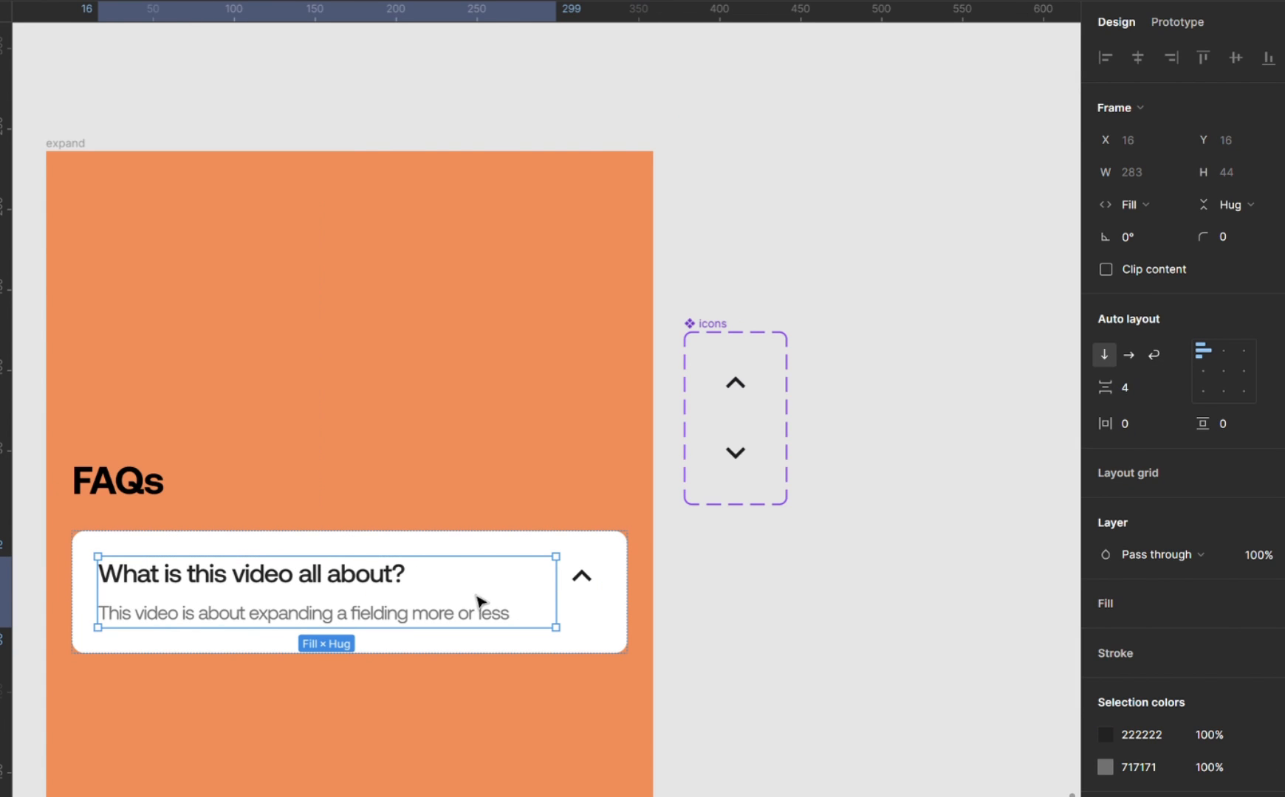
# Test the Property 1 toggle of the FAQ card's chevron and leave it off.
pyautogui.click(600, 583)
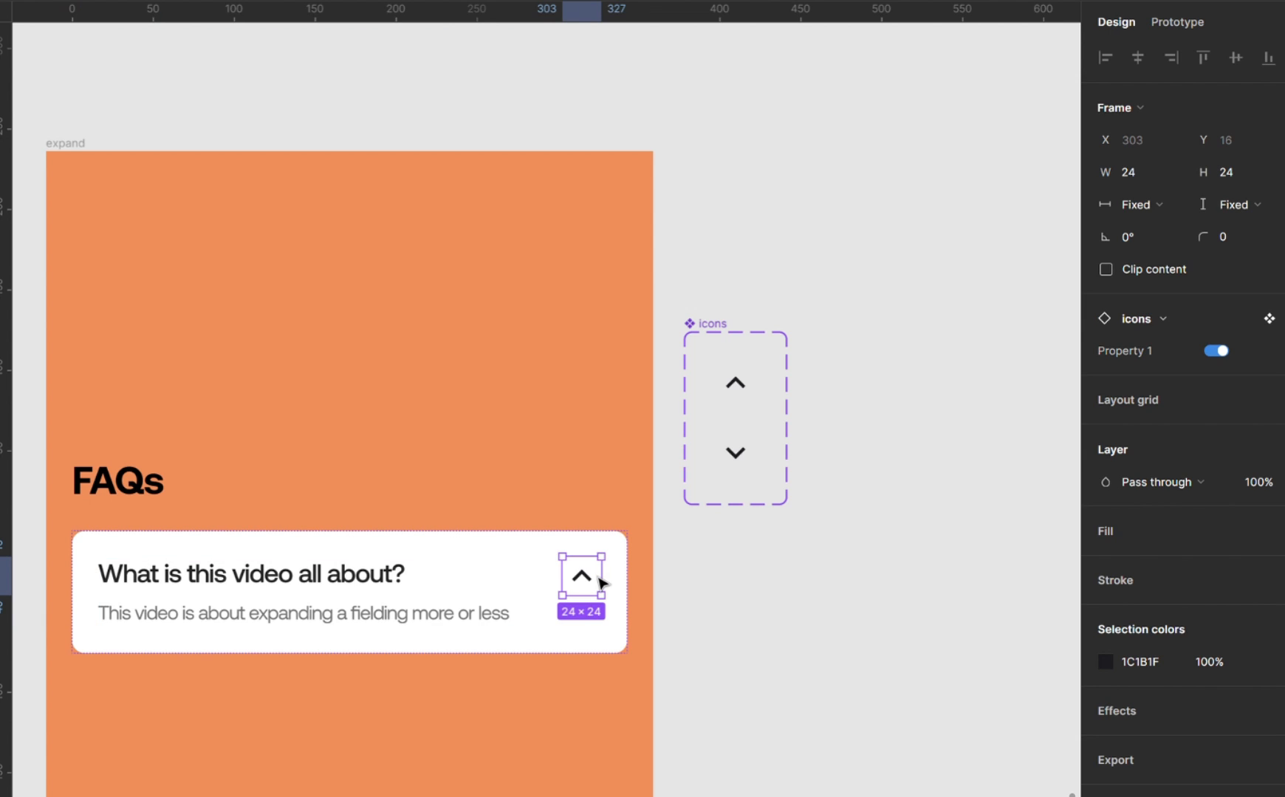
pyautogui.click(1216, 351)
pyautogui.click(1216, 352)
pyautogui.click(1217, 352)
pyautogui.click(760, 551)
# Duplicate the FAQ card and place the copy on the empty canvas above the expand frame.
pyautogui.click(425, 628)
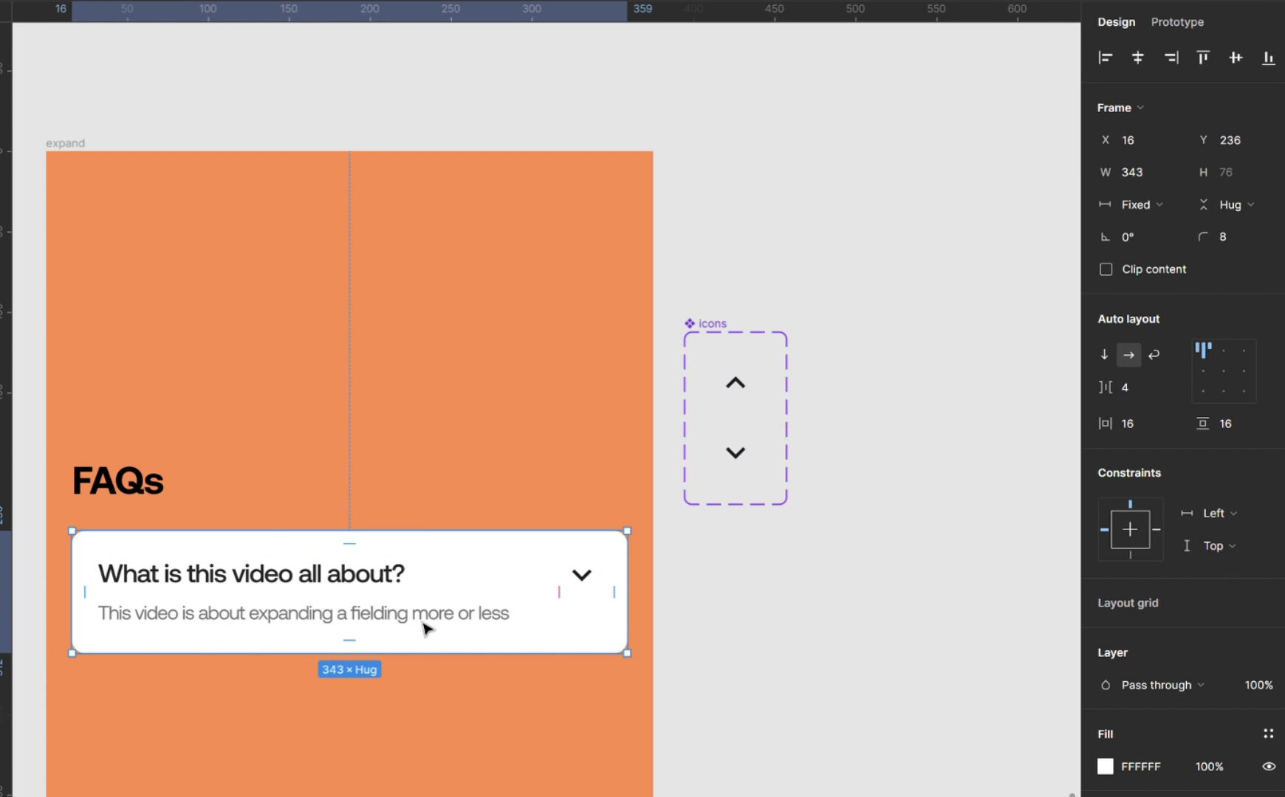
pyautogui.scroll(-3, 425, 629)
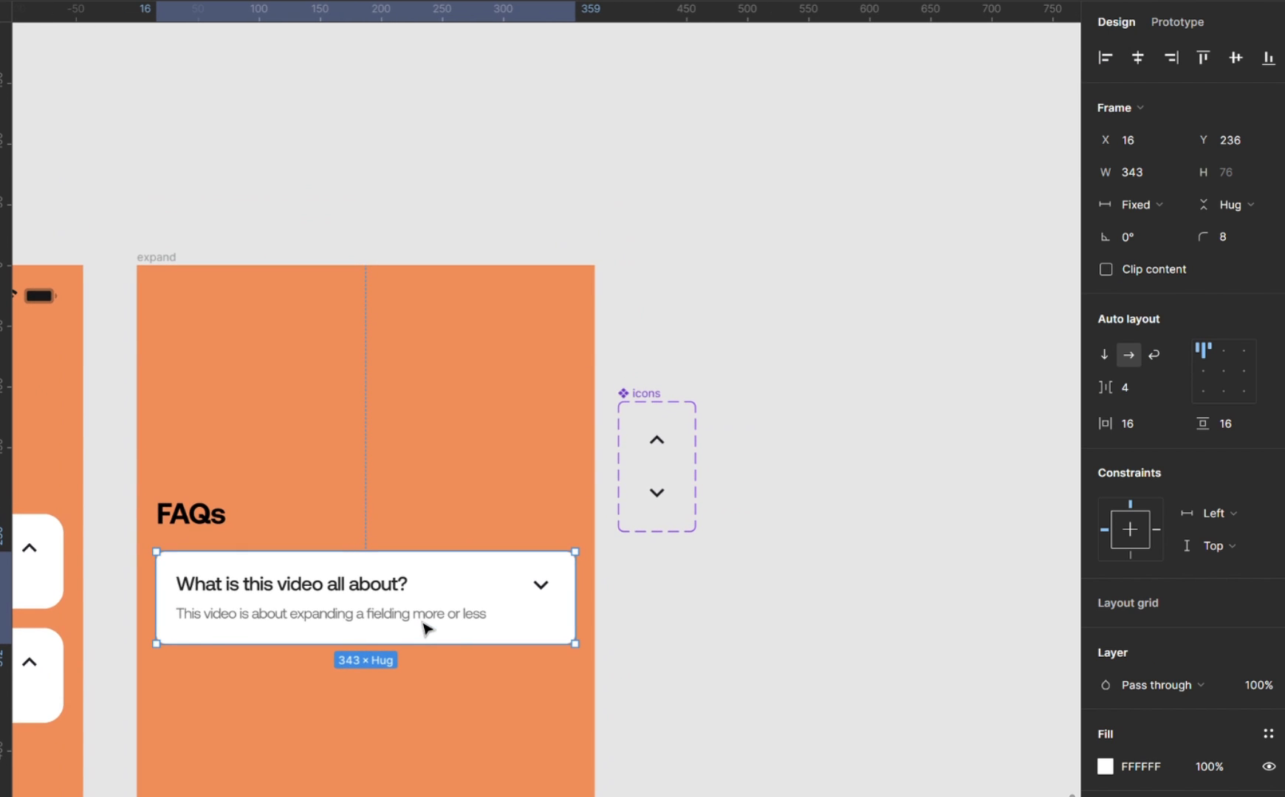
pyautogui.scroll(2, 425, 628)
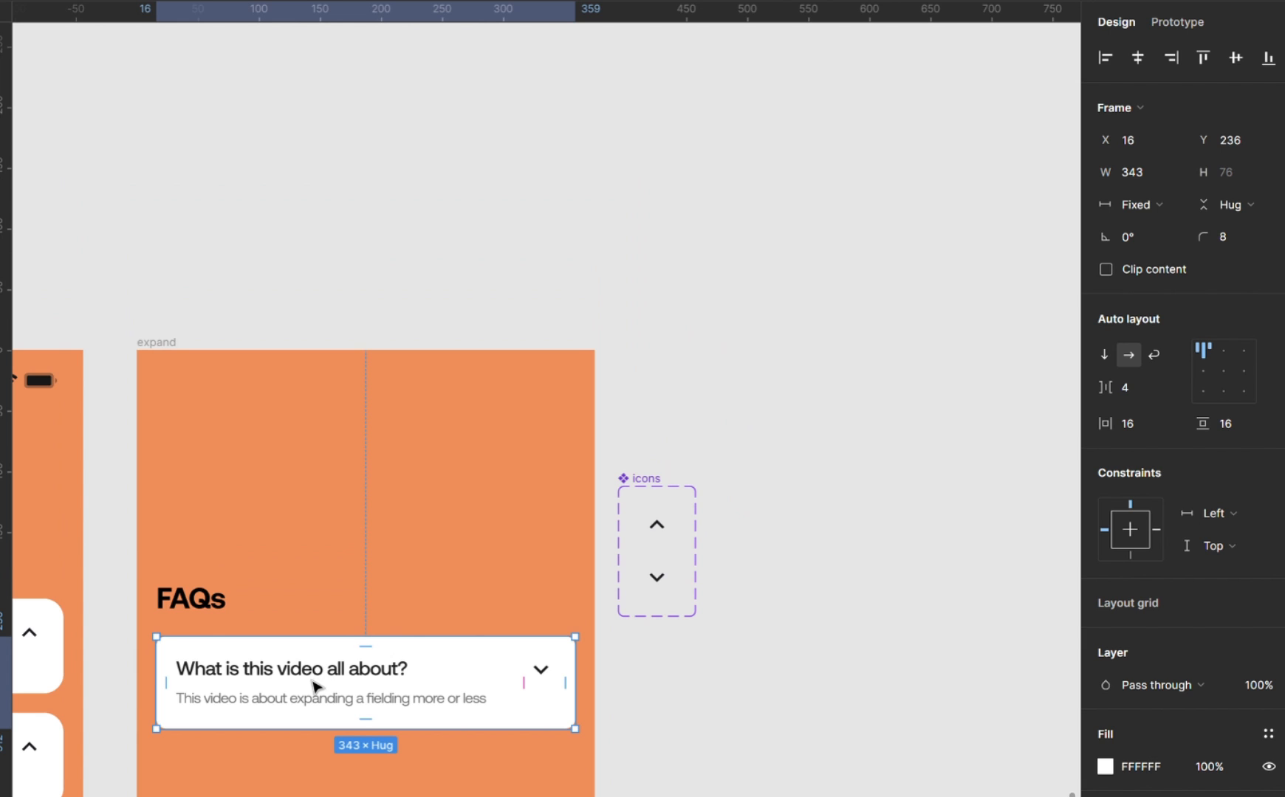
pyautogui.moveTo(316, 687); pyautogui.dragTo(516, 252)
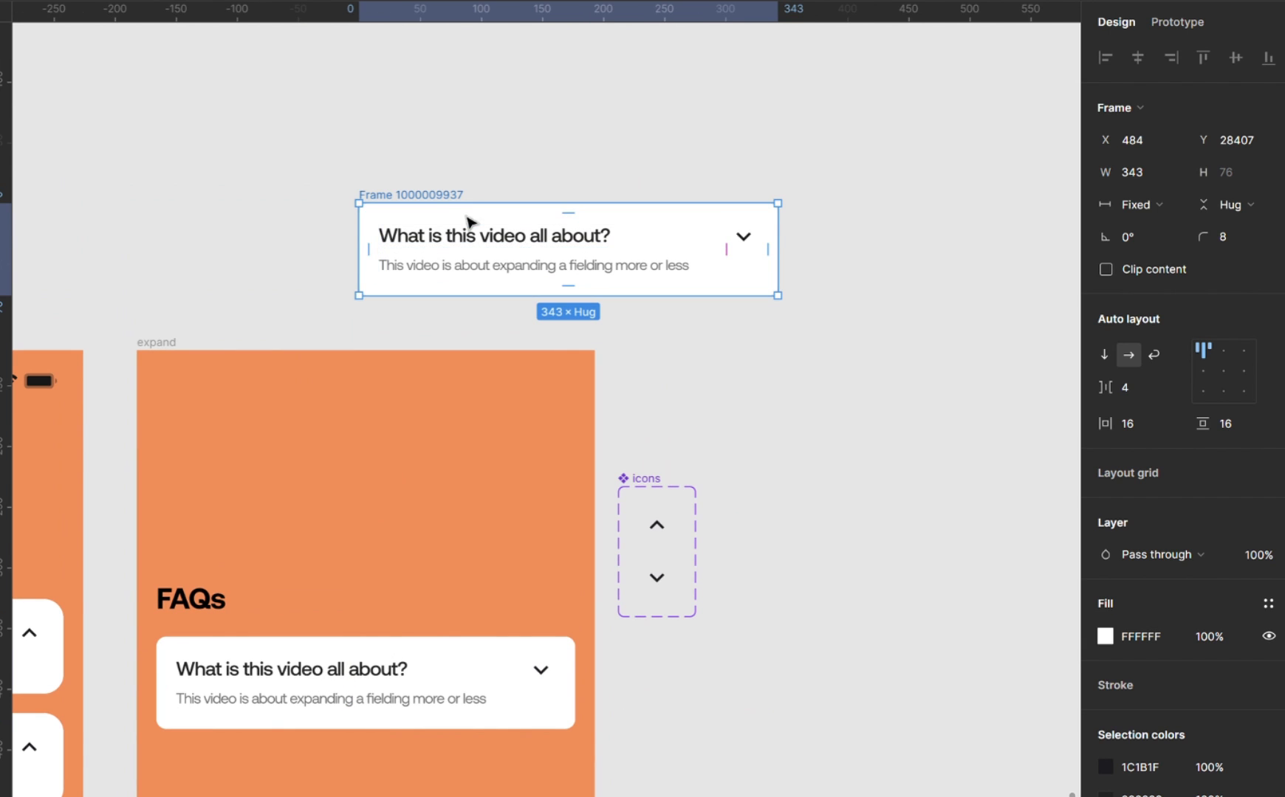
pyautogui.moveTo(457, 200); pyautogui.dragTo(353, 76)
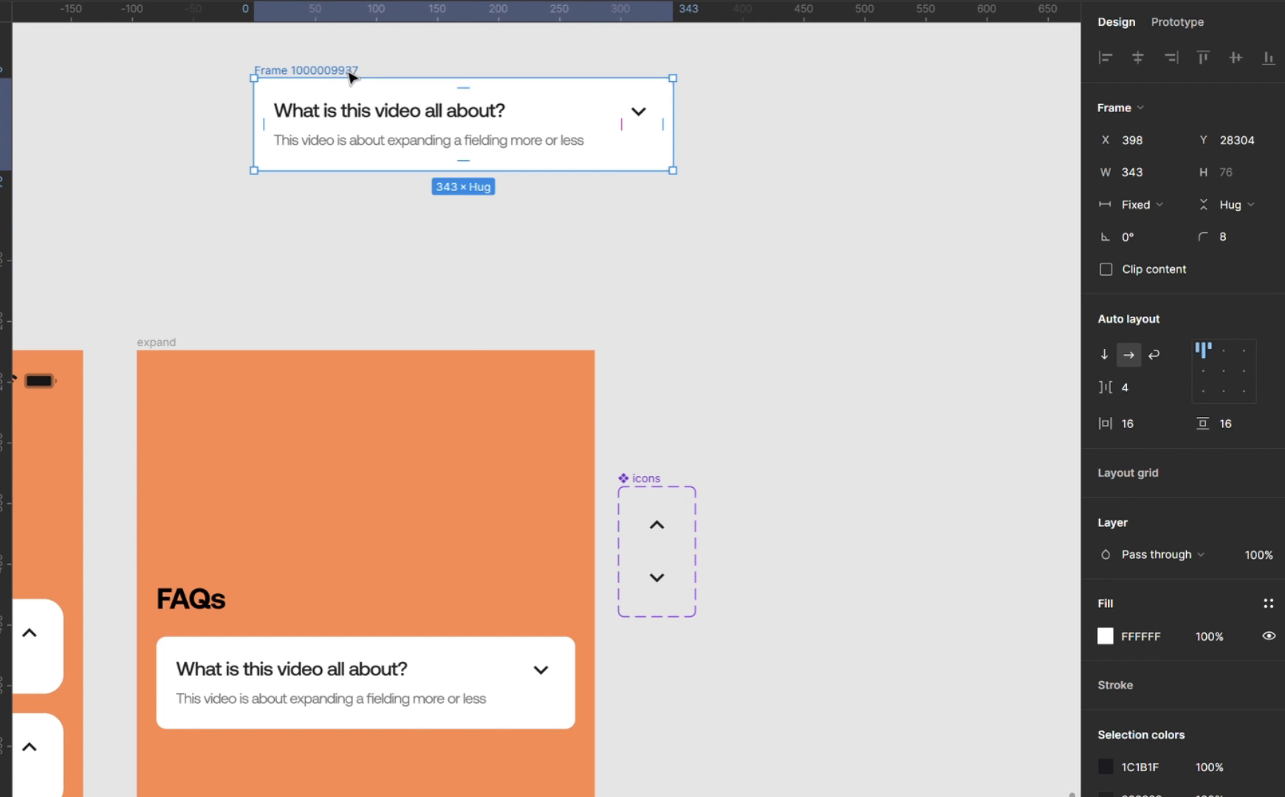
pyautogui.hotkey('shift', '2')
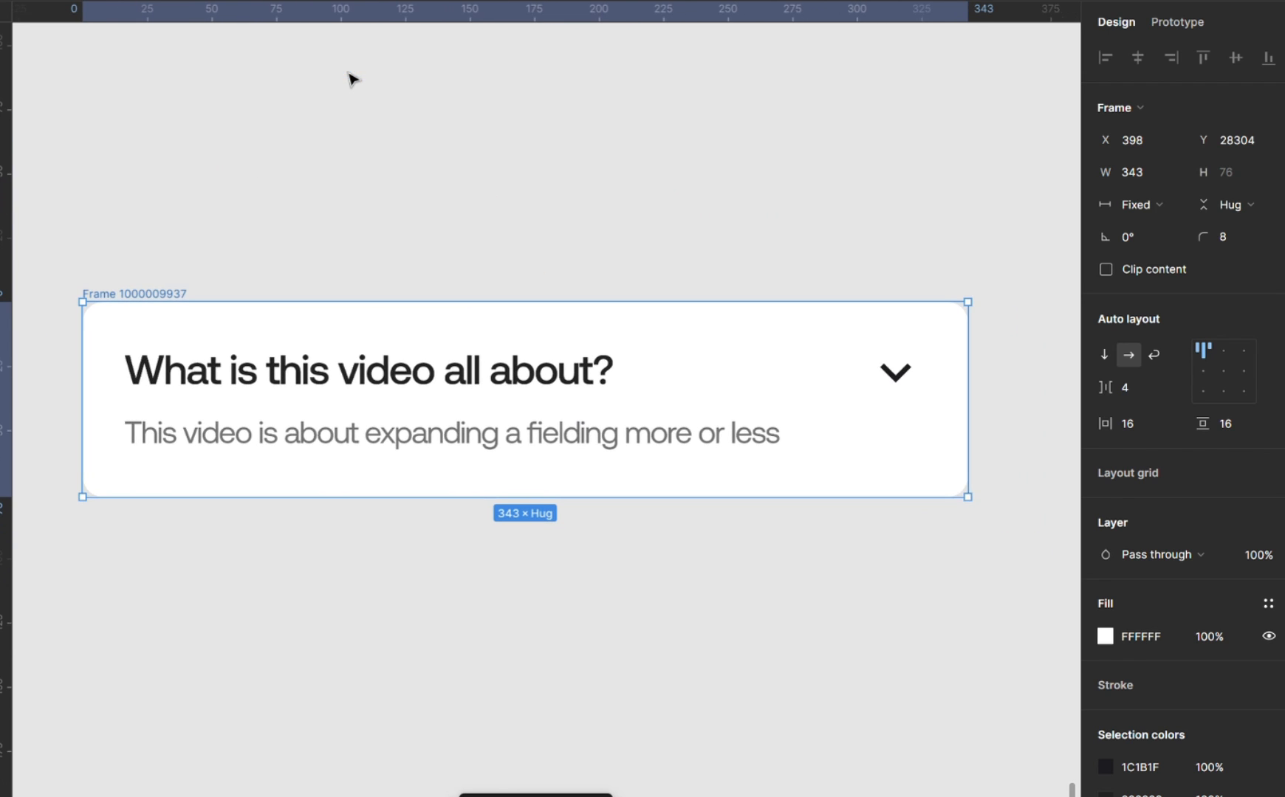
# Rename the duplicated card's frame as faq.
pyautogui.doubleClick(171, 297)
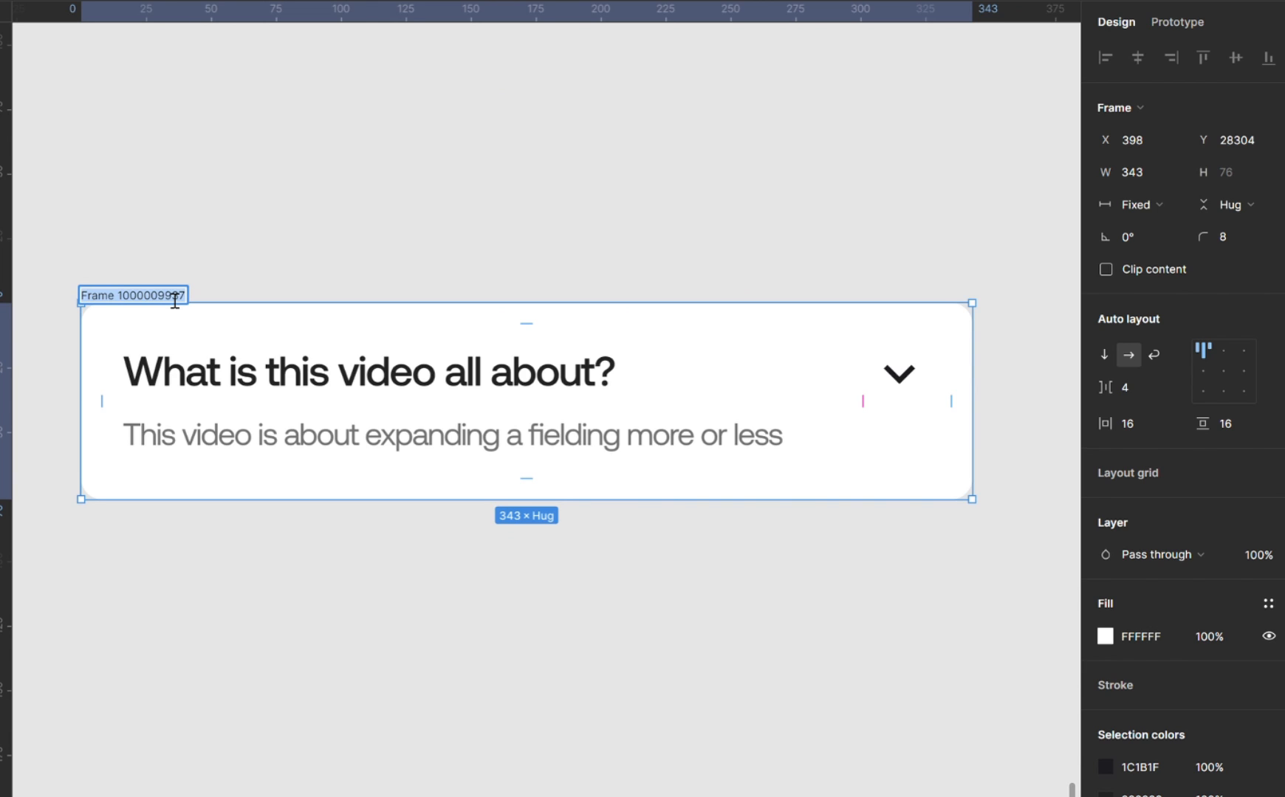
pyautogui.write('faq')
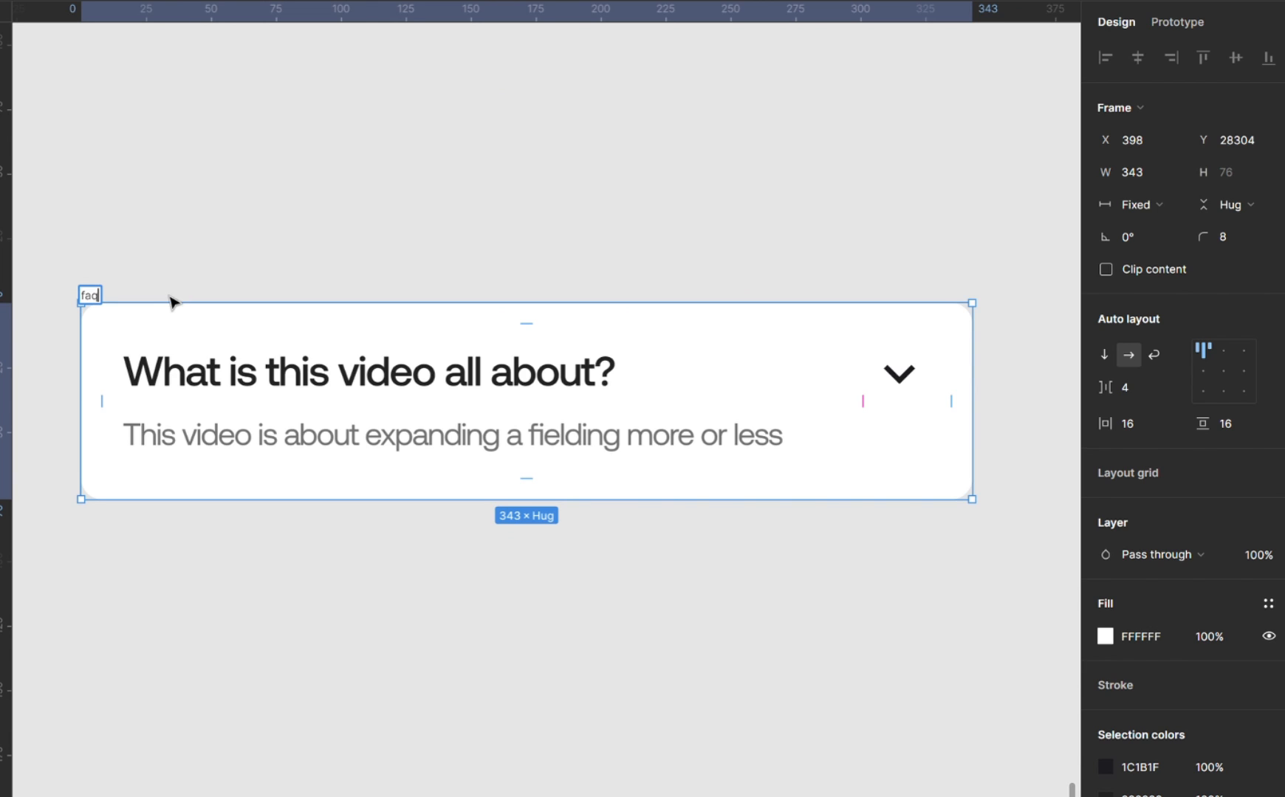
pyautogui.press('Return')
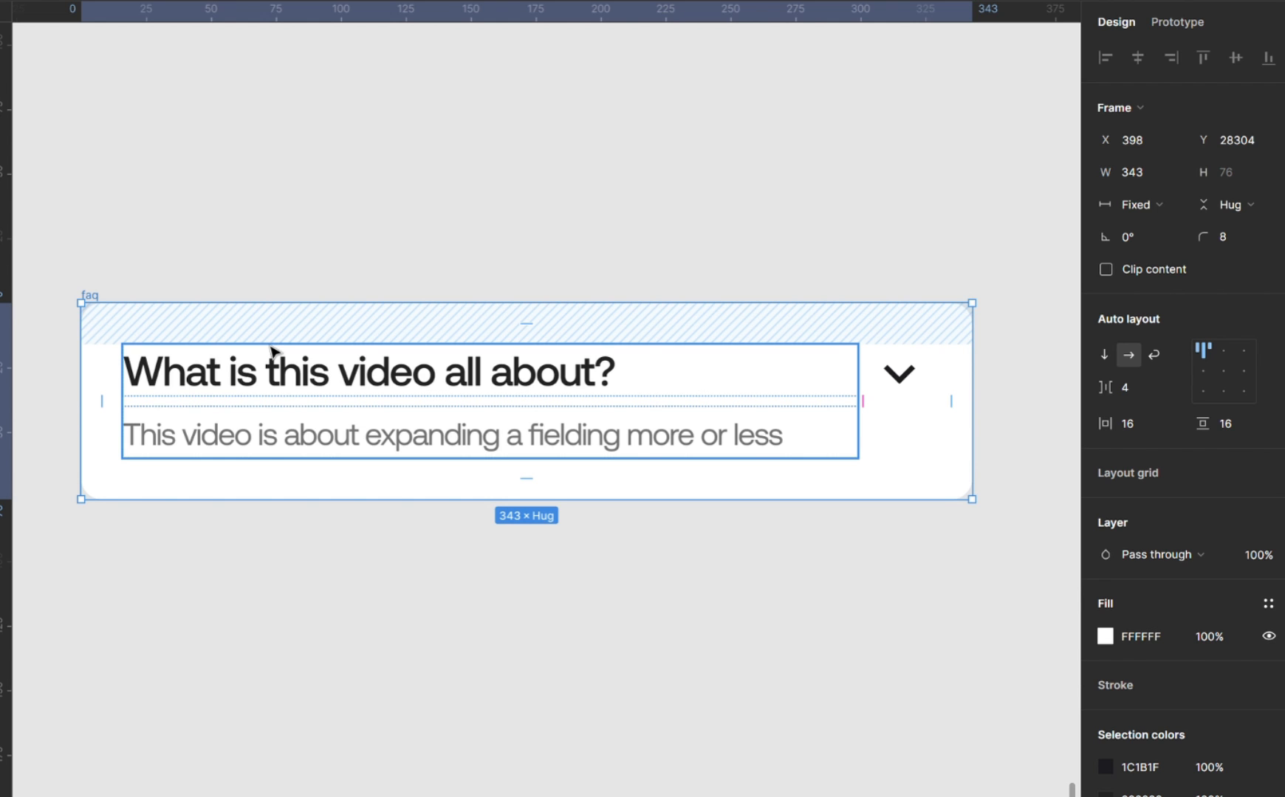
# Duplicate the faq card directly below itself and turn on Property 1 for the copy's chevron.
pyautogui.press('alt')
pyautogui.moveTo(288, 447); pyautogui.dragTo(288, 561)
pyautogui.scroll(-3, 292, 546)
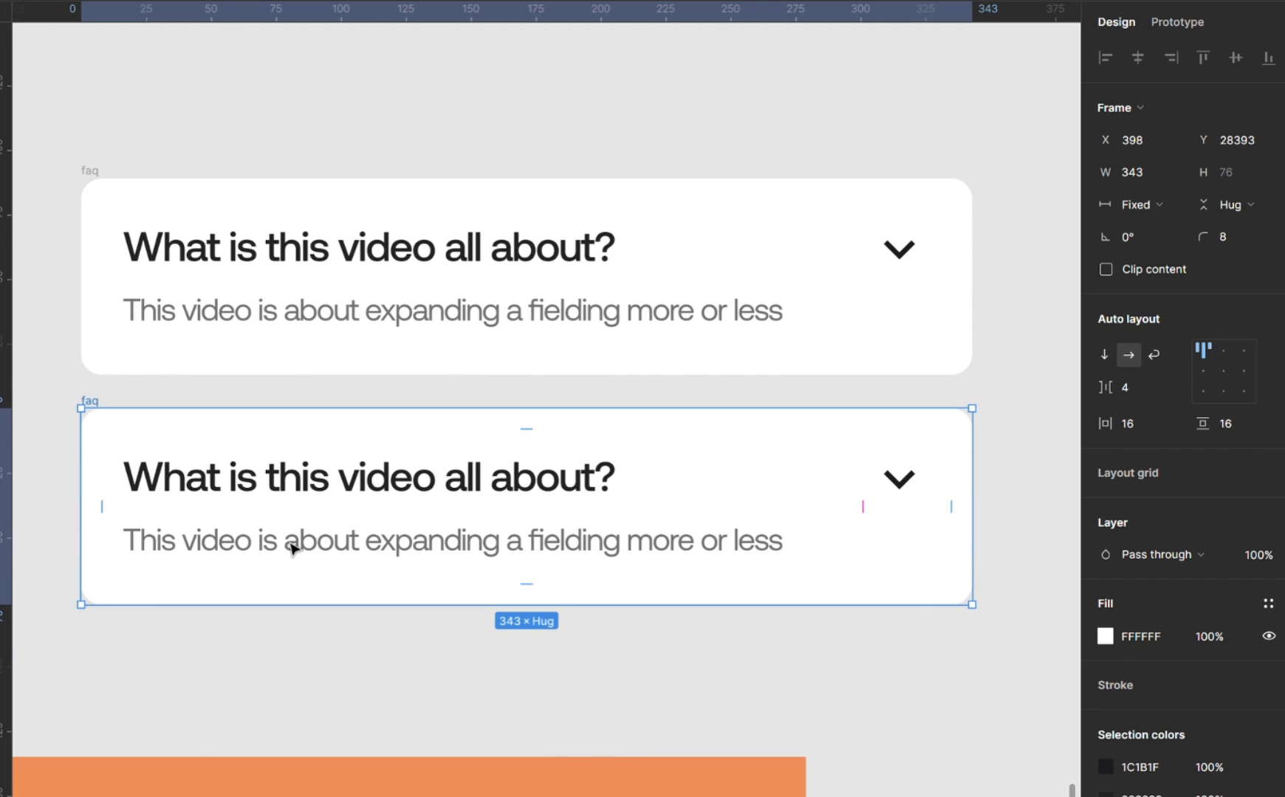
pyautogui.click(918, 482)
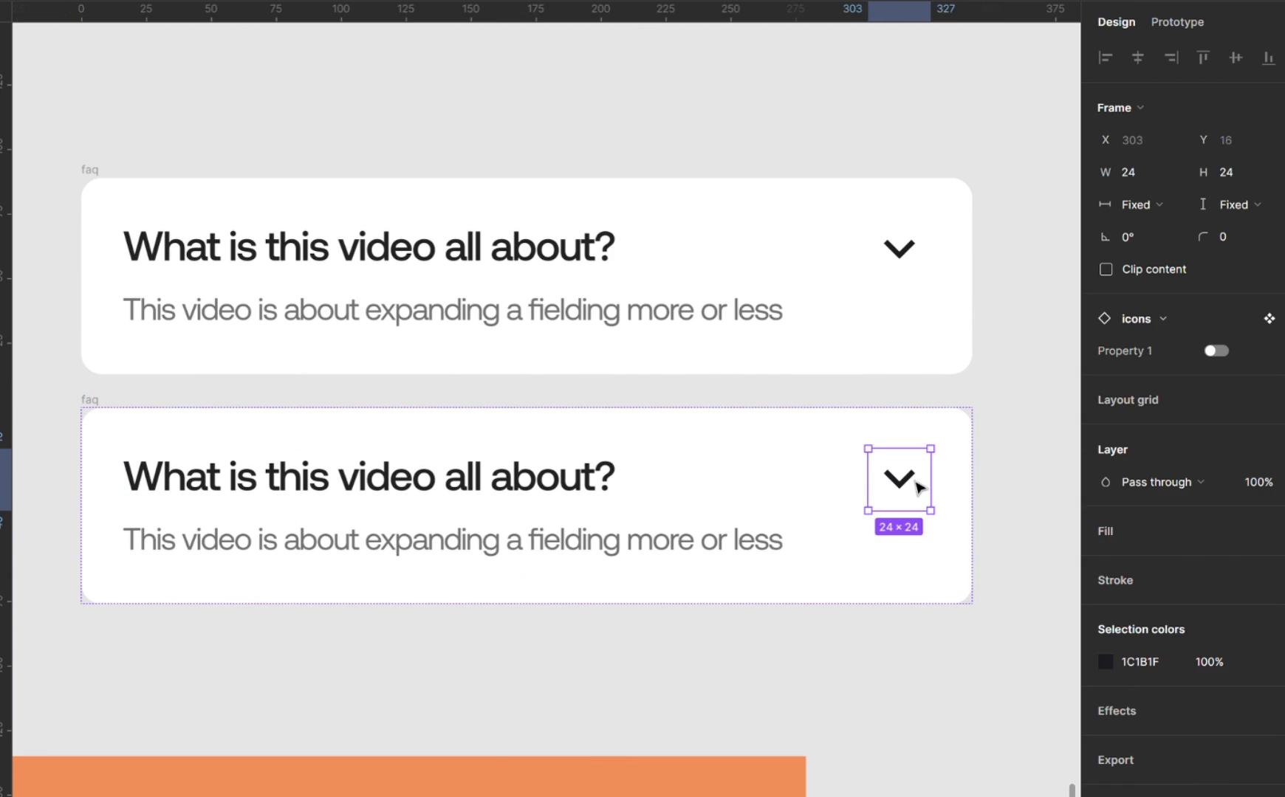
pyautogui.click(1220, 352)
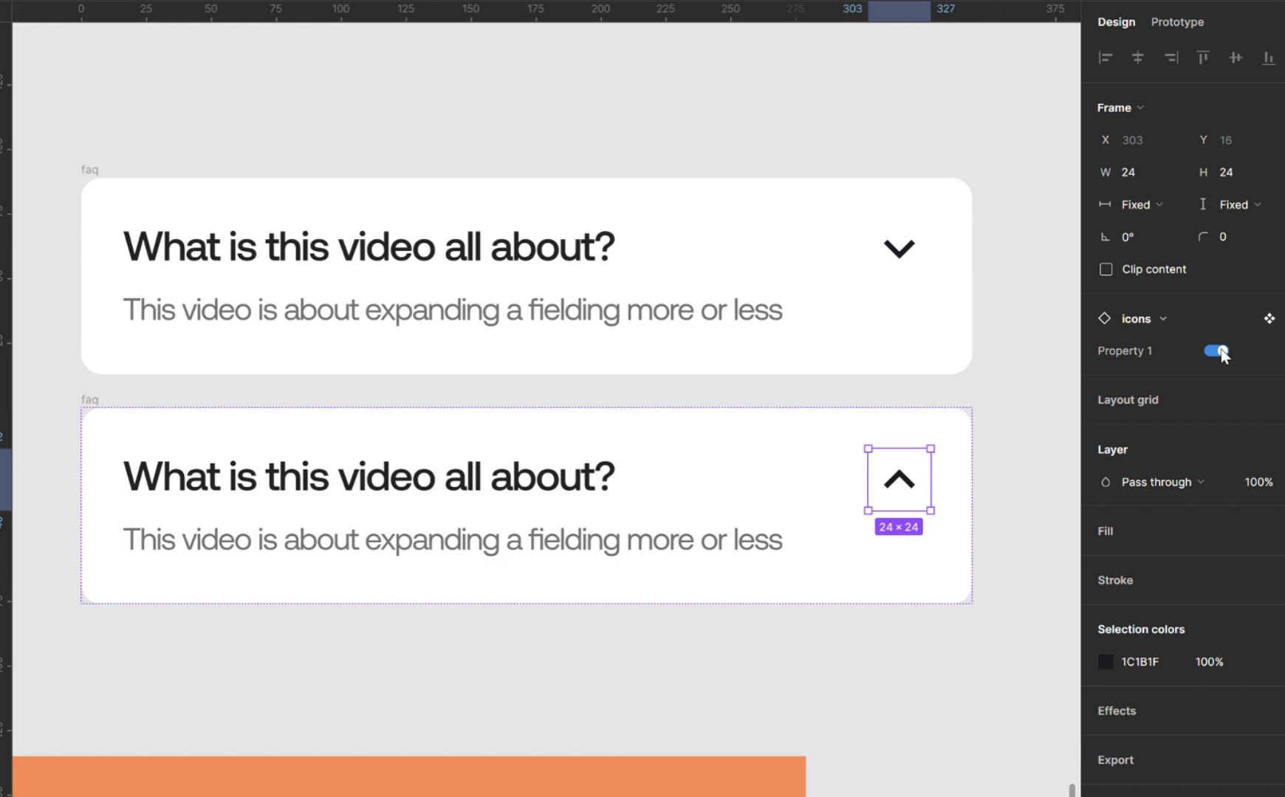
# Hide the answer text in the upper faq card, the one with the downward chevron.
pyautogui.doubleClick(681, 314)
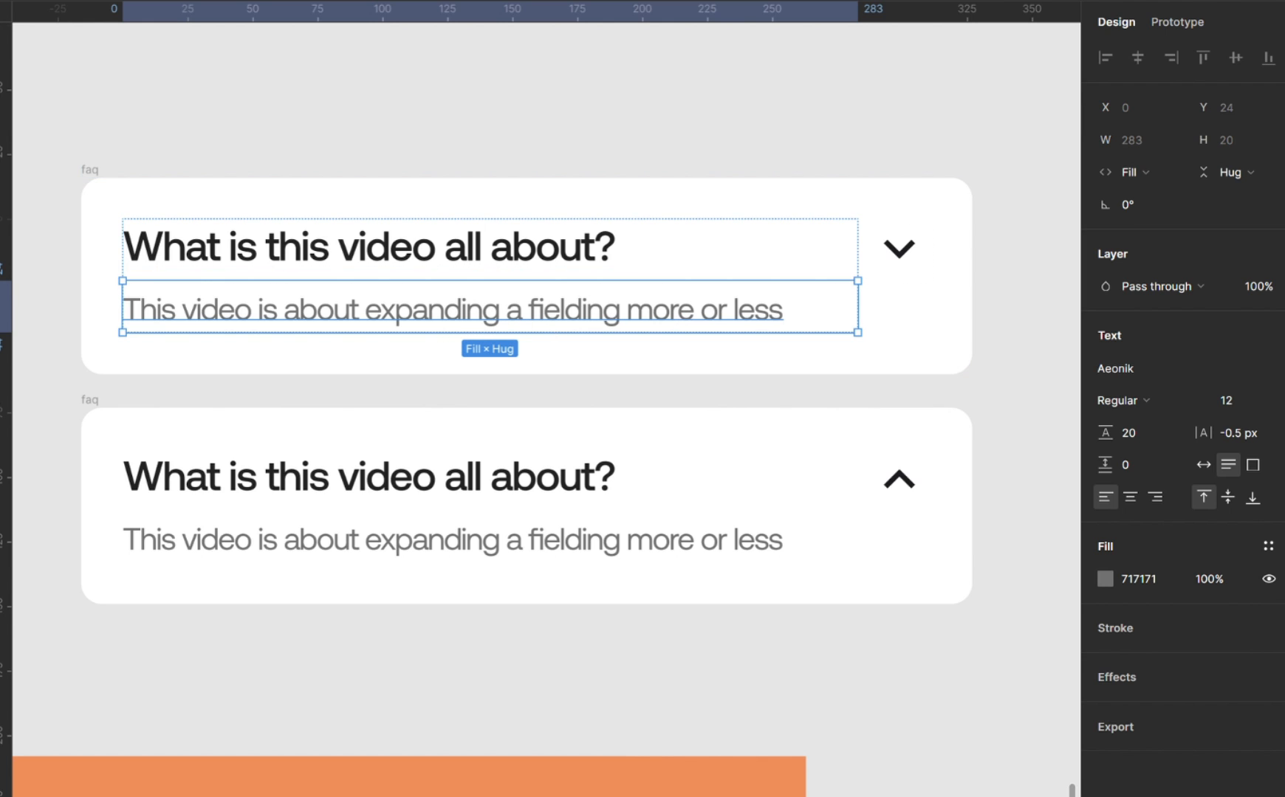
pyautogui.hotkey('ctrl', 'shift', 'h')
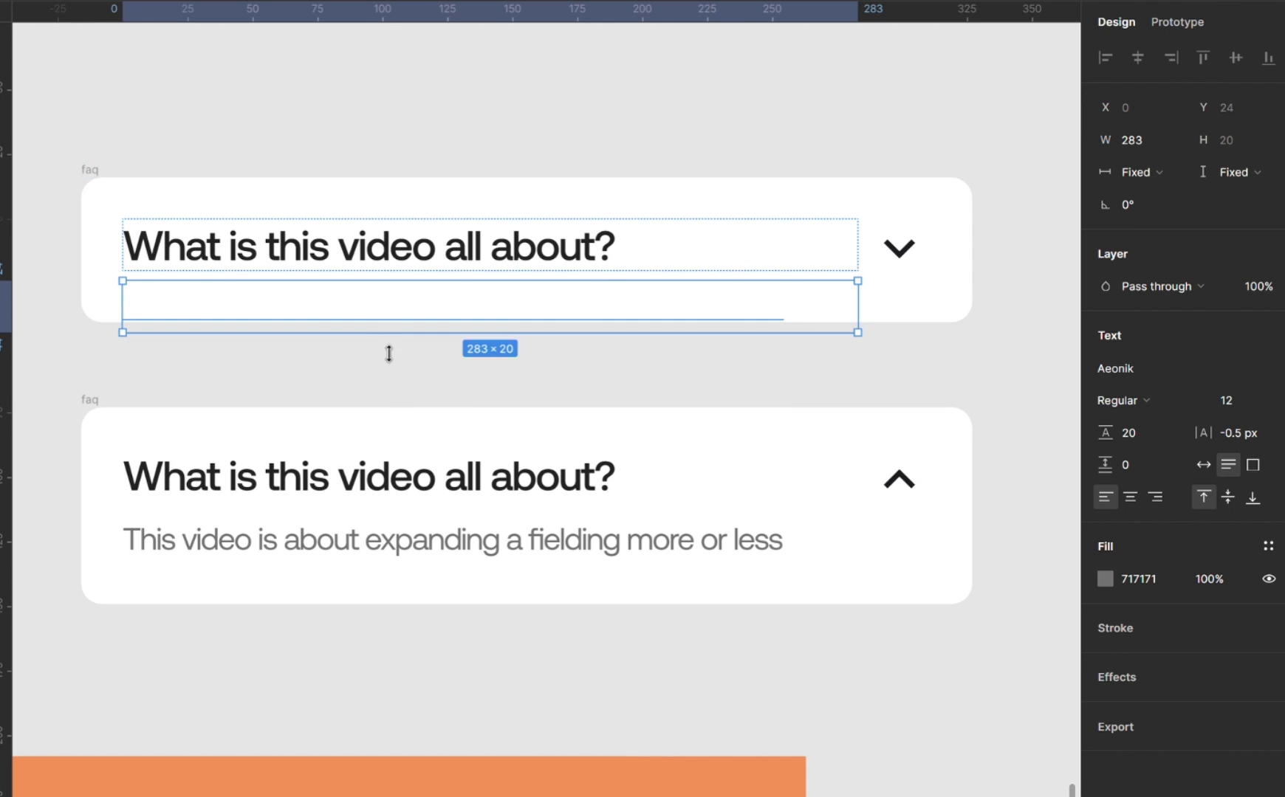
pyautogui.click(403, 380)
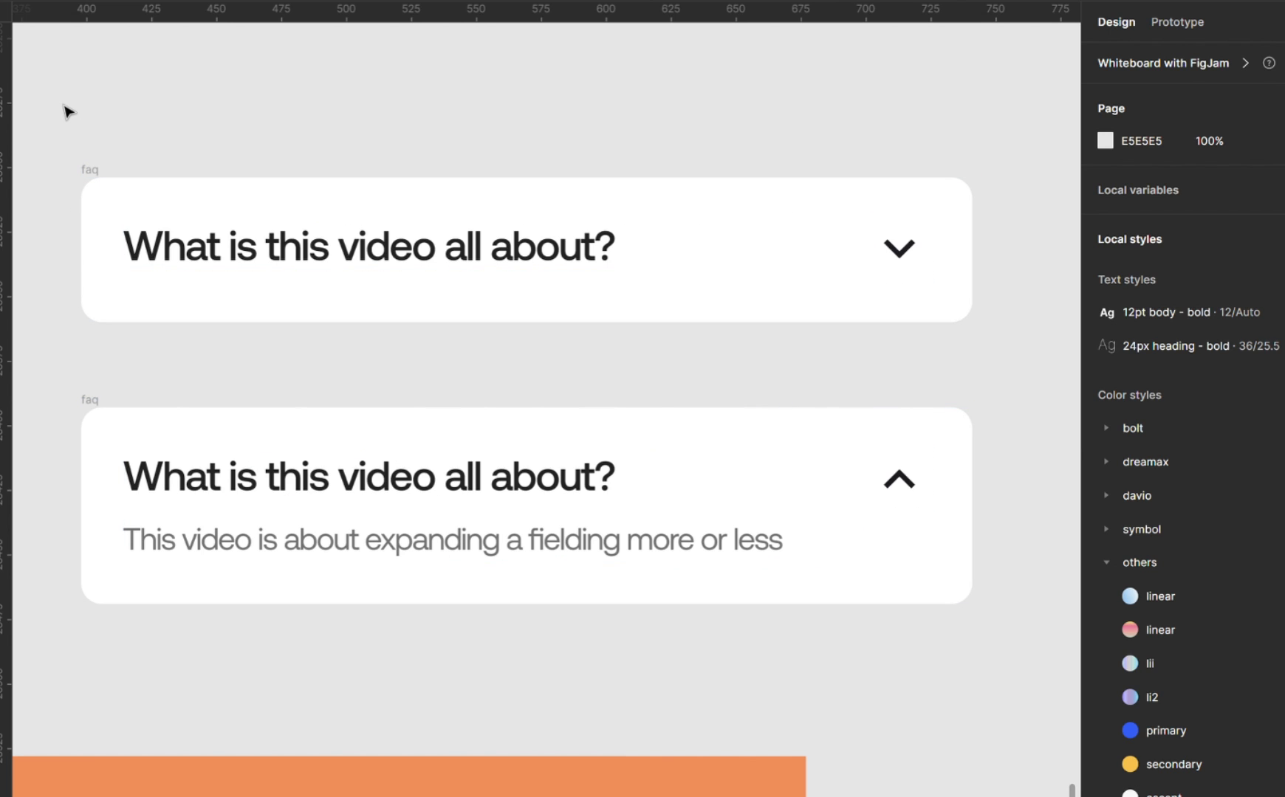
# Combine the two faq cards into a component set.
pyautogui.moveTo(59, 101); pyautogui.dragTo(1004, 628)
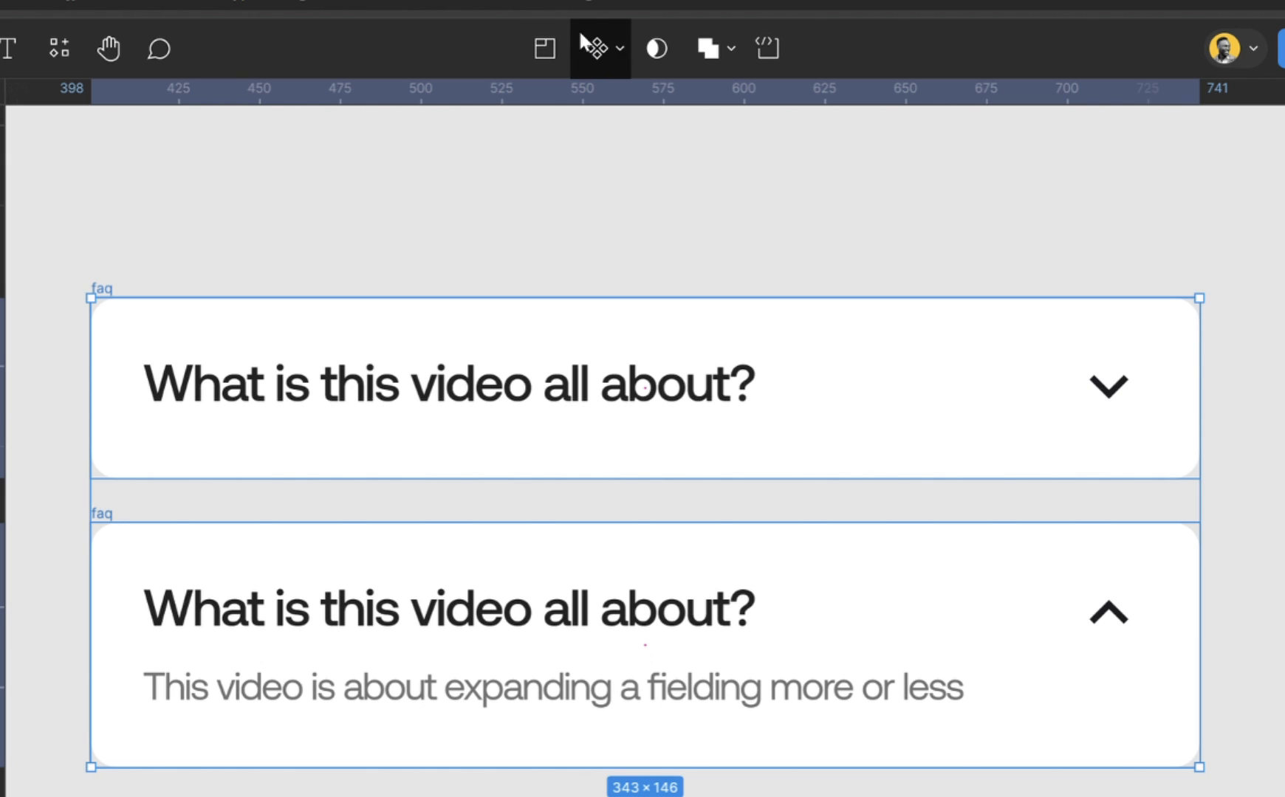
pyautogui.click(618, 50)
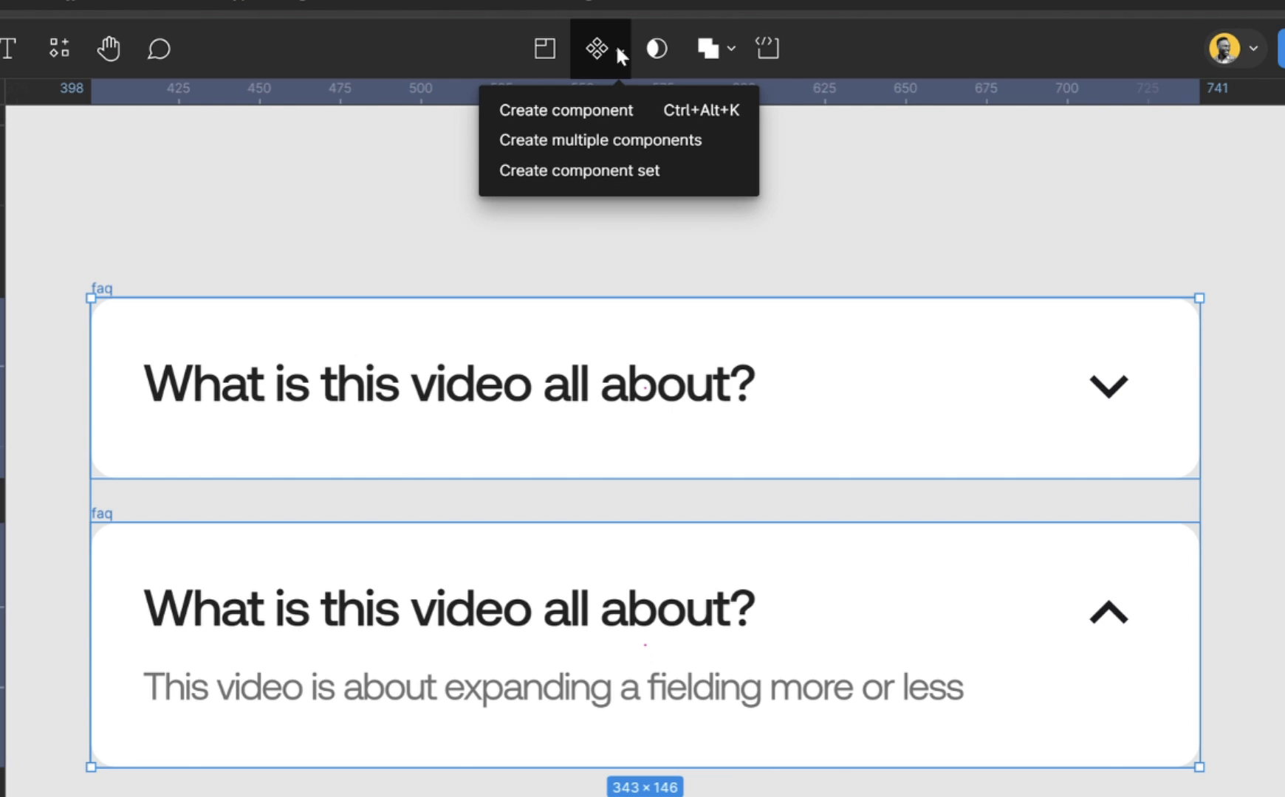
pyautogui.click(632, 175)
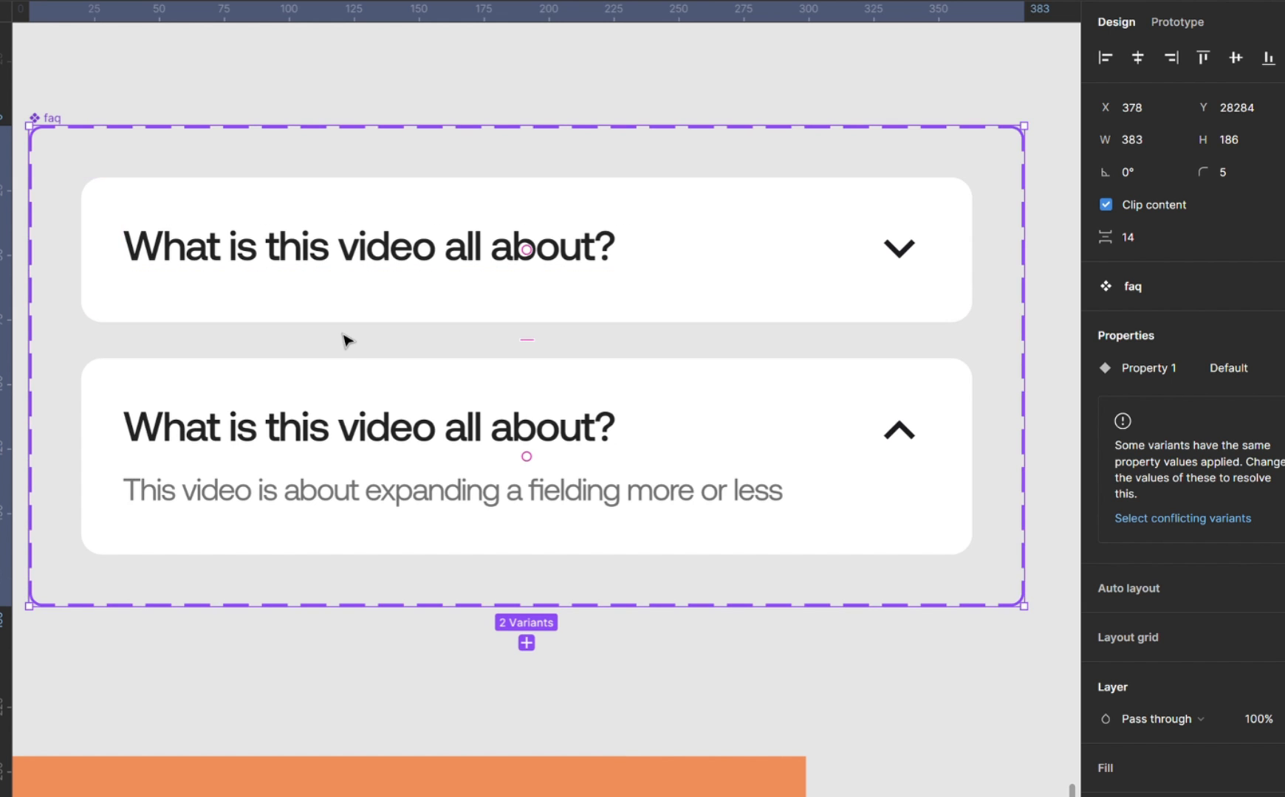
# Prototype the collapsed variant's downward chevron to change to the expanded variant on tap, using Smart animate.
pyautogui.scroll(-3, 347, 339)
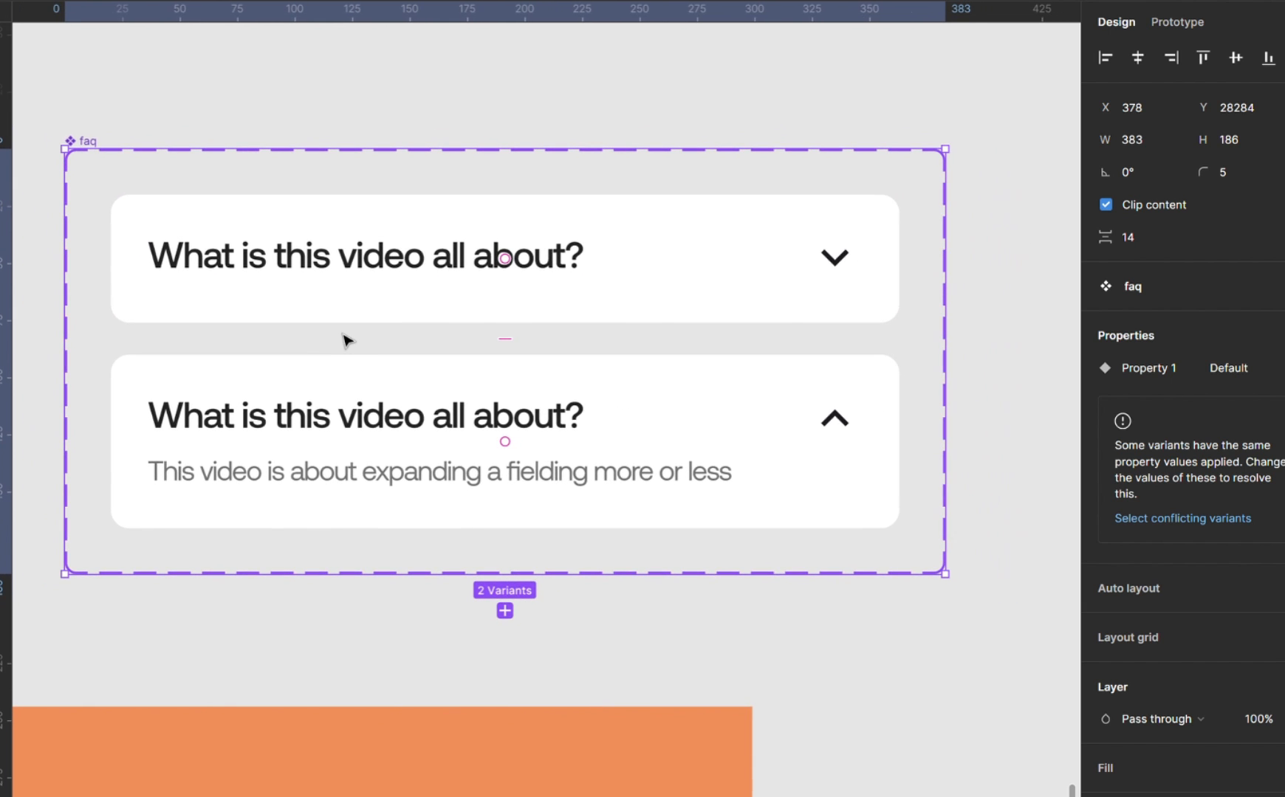
pyautogui.scroll(-1, 347, 340)
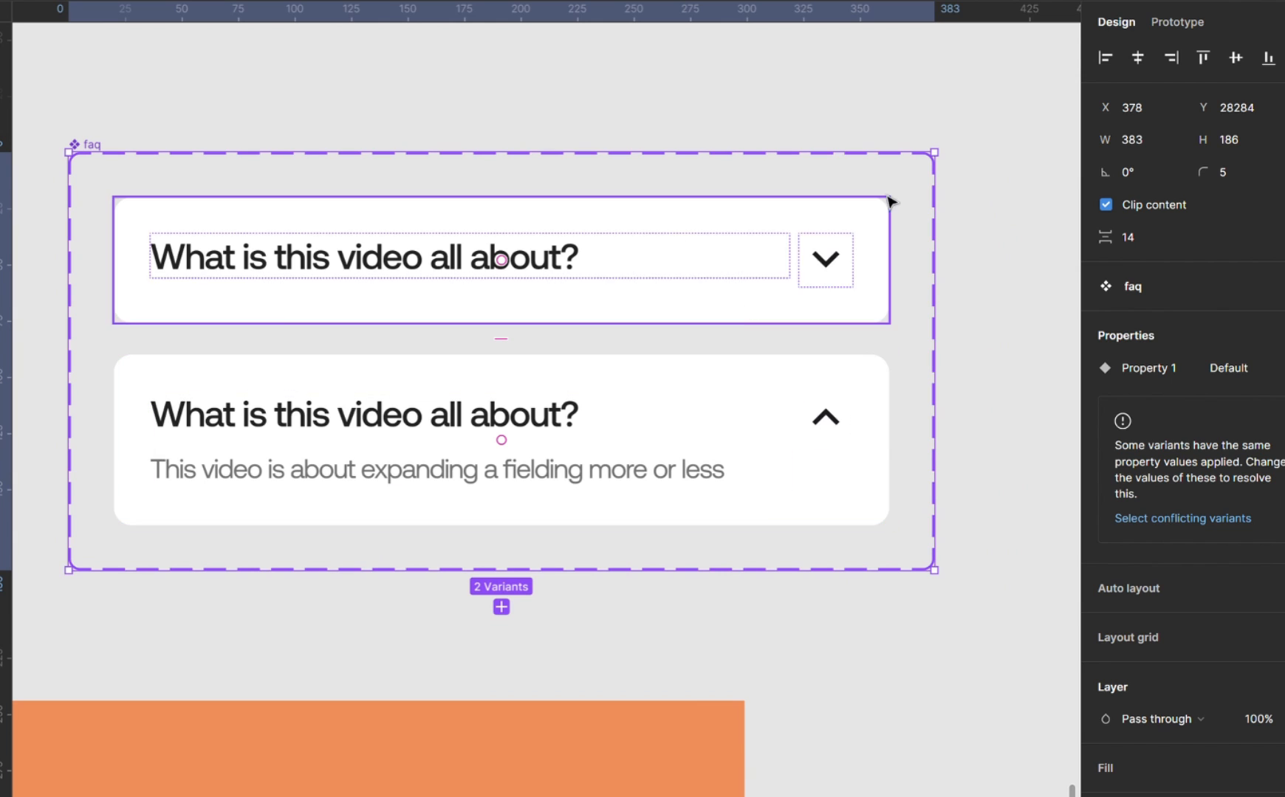
pyautogui.doubleClick(825, 269)
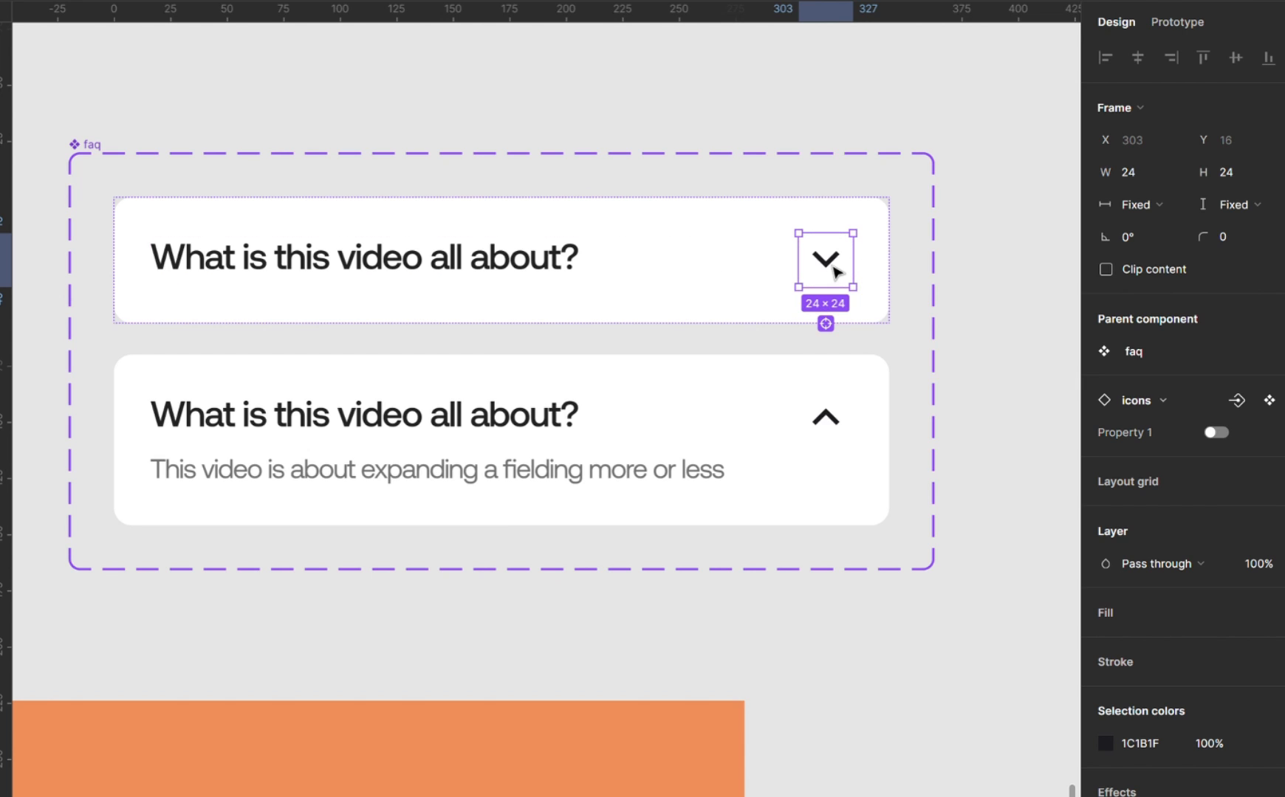
pyautogui.click(1185, 27)
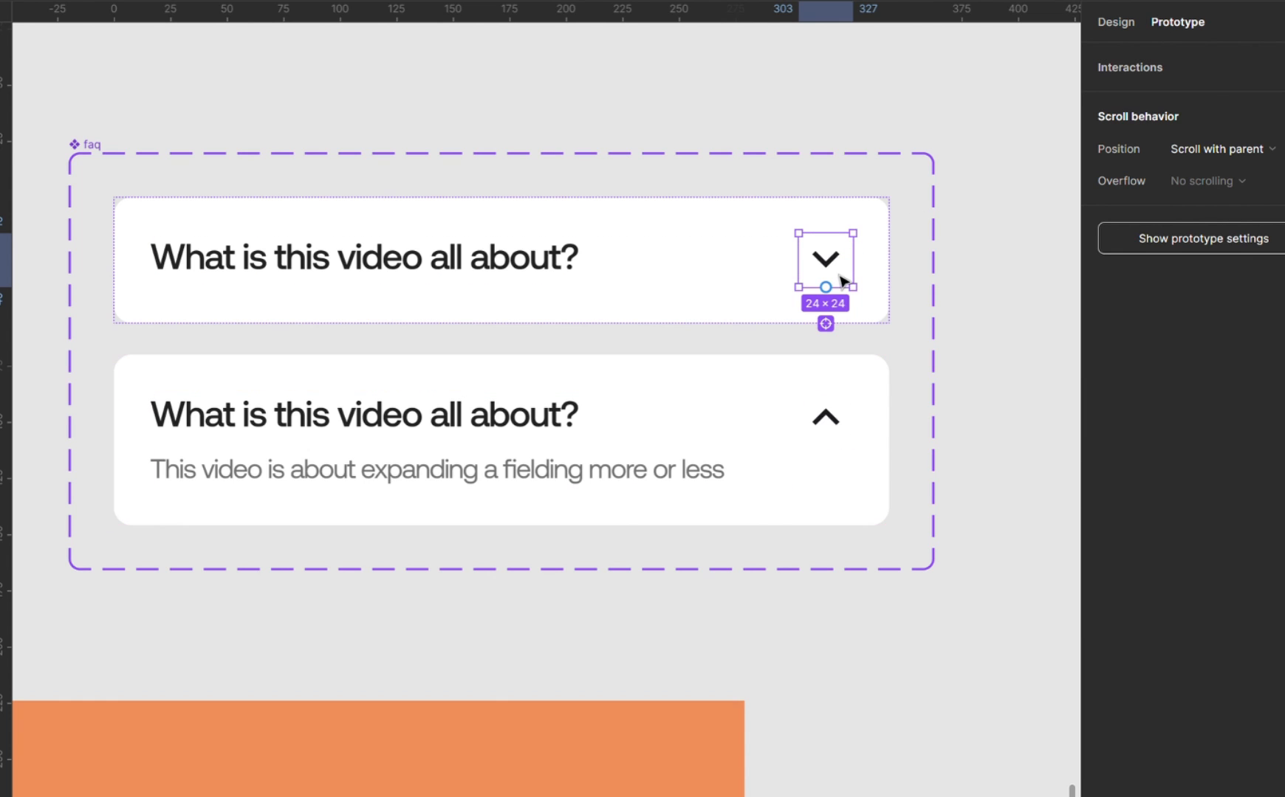
pyautogui.moveTo(829, 290)
pyautogui.moveTo(826, 287); pyautogui.dragTo(755, 392)
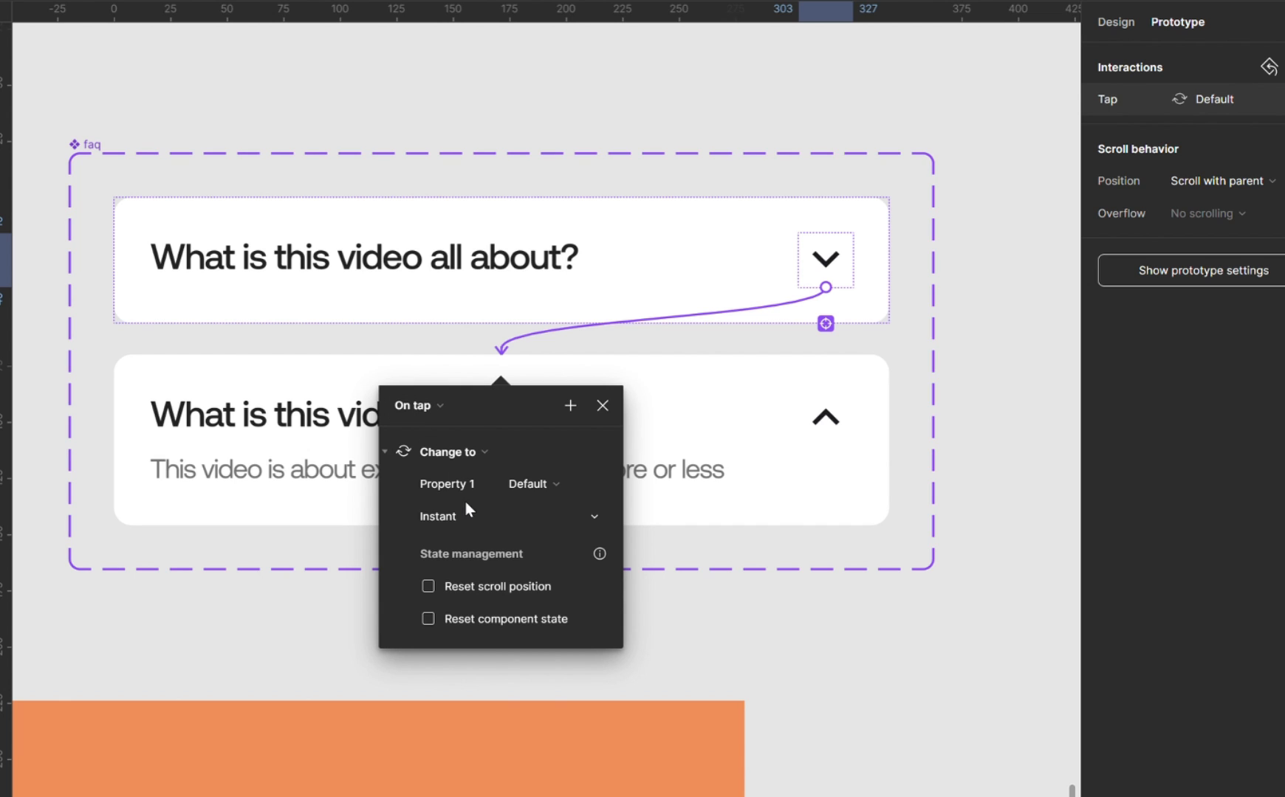
pyautogui.click(488, 516)
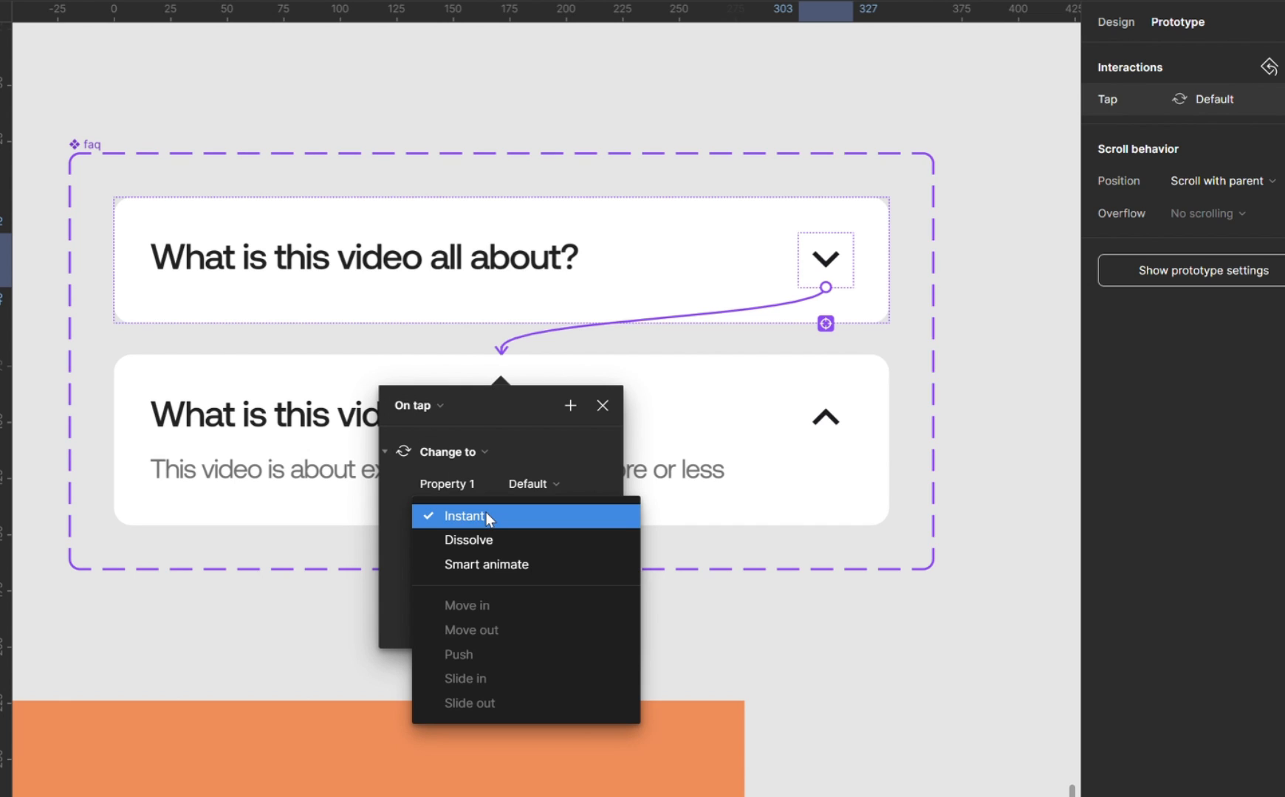
pyautogui.click(511, 567)
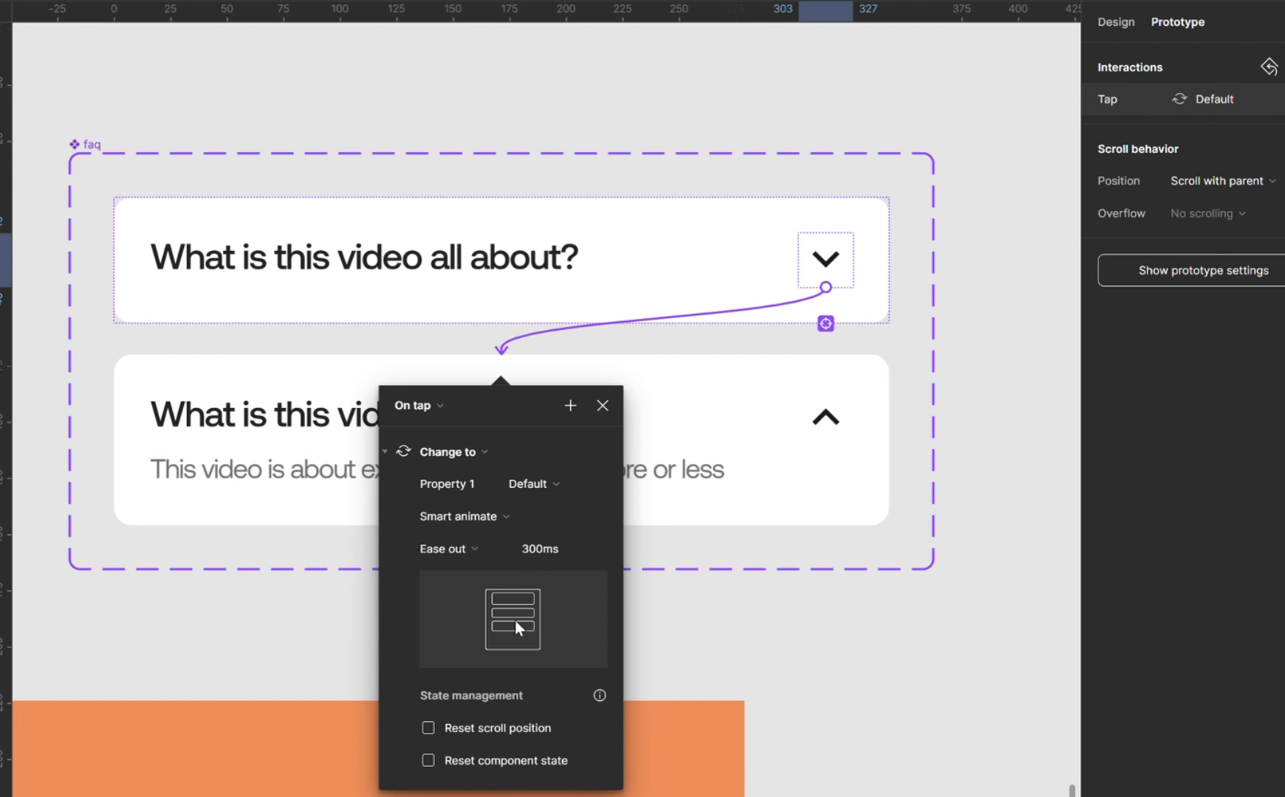
pyautogui.click(603, 405)
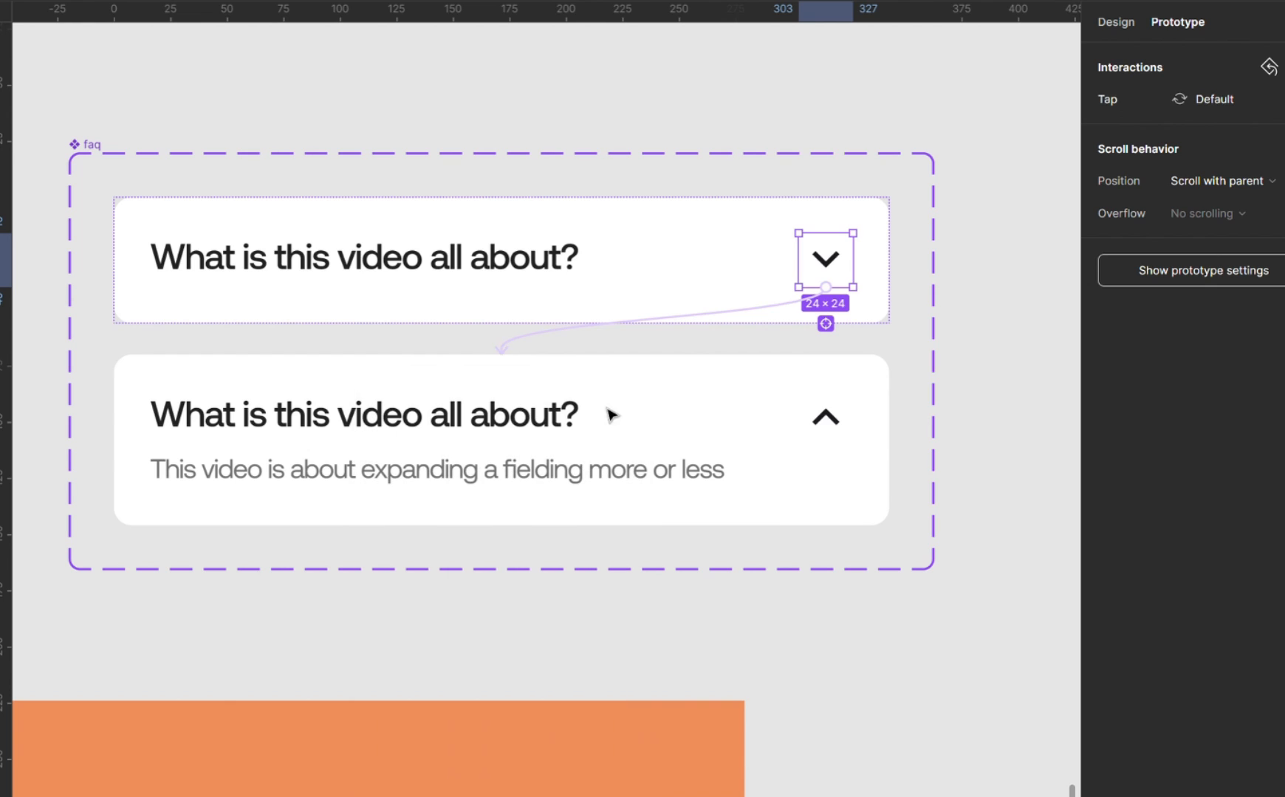
# Prototype the expanded variant's upward chevron to change back to the collapsed variant on tap with Smart animate, and return to design editing.
pyautogui.click(824, 419)
pyautogui.click(826, 423)
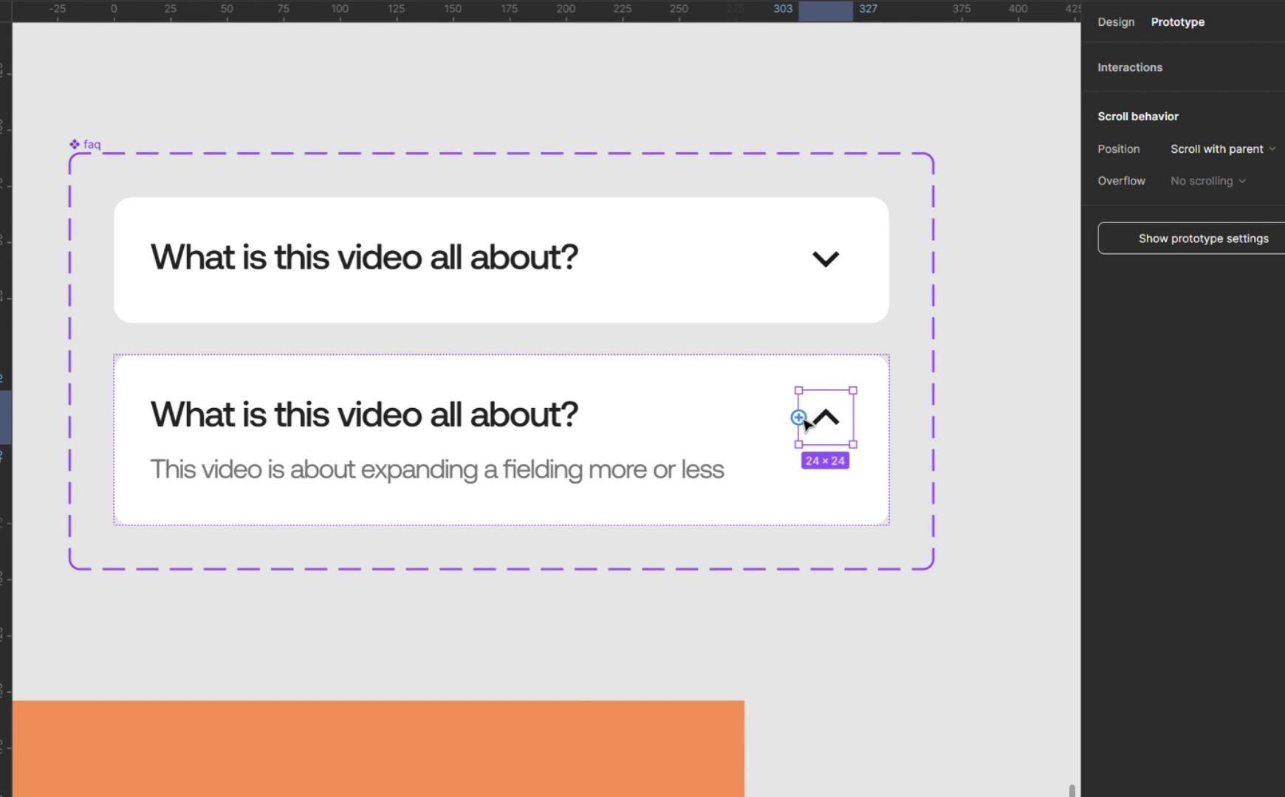
pyautogui.moveTo(798, 417); pyautogui.dragTo(708, 299)
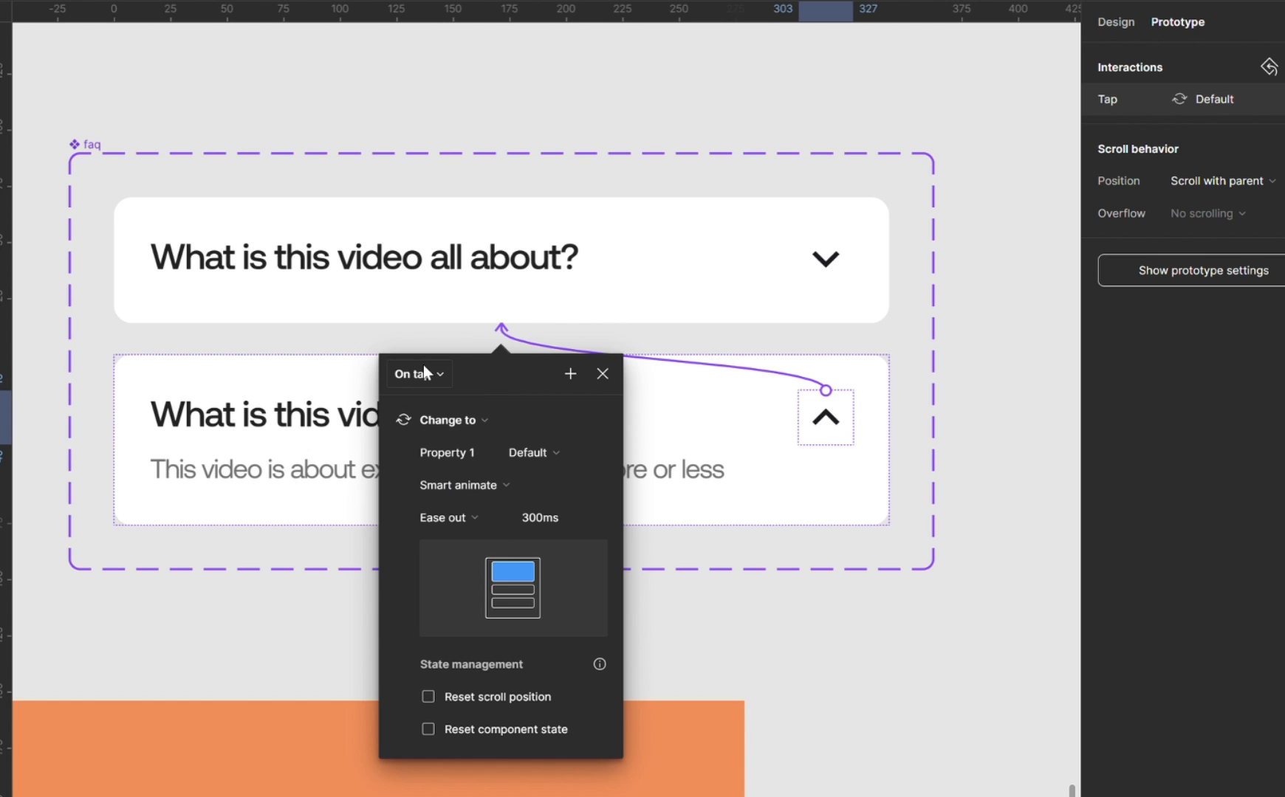
pyautogui.click(603, 376)
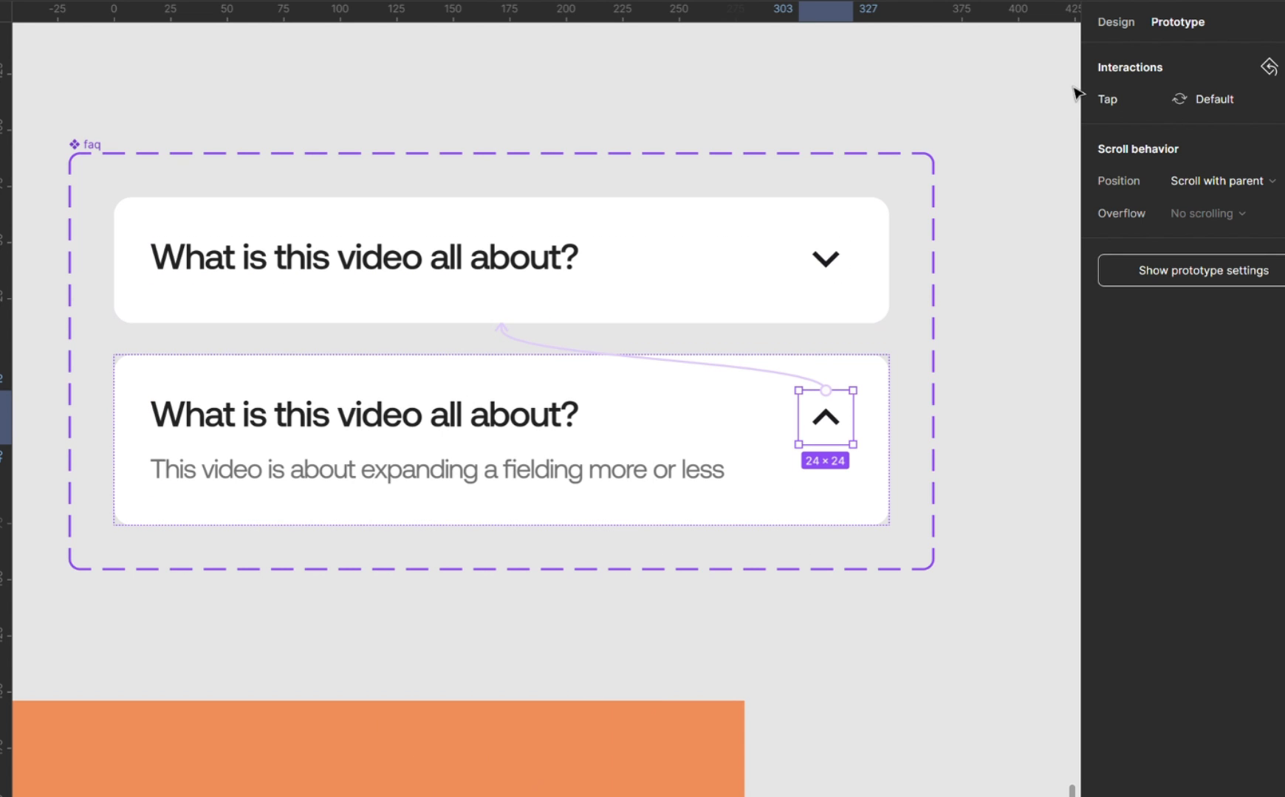
pyautogui.click(1126, 20)
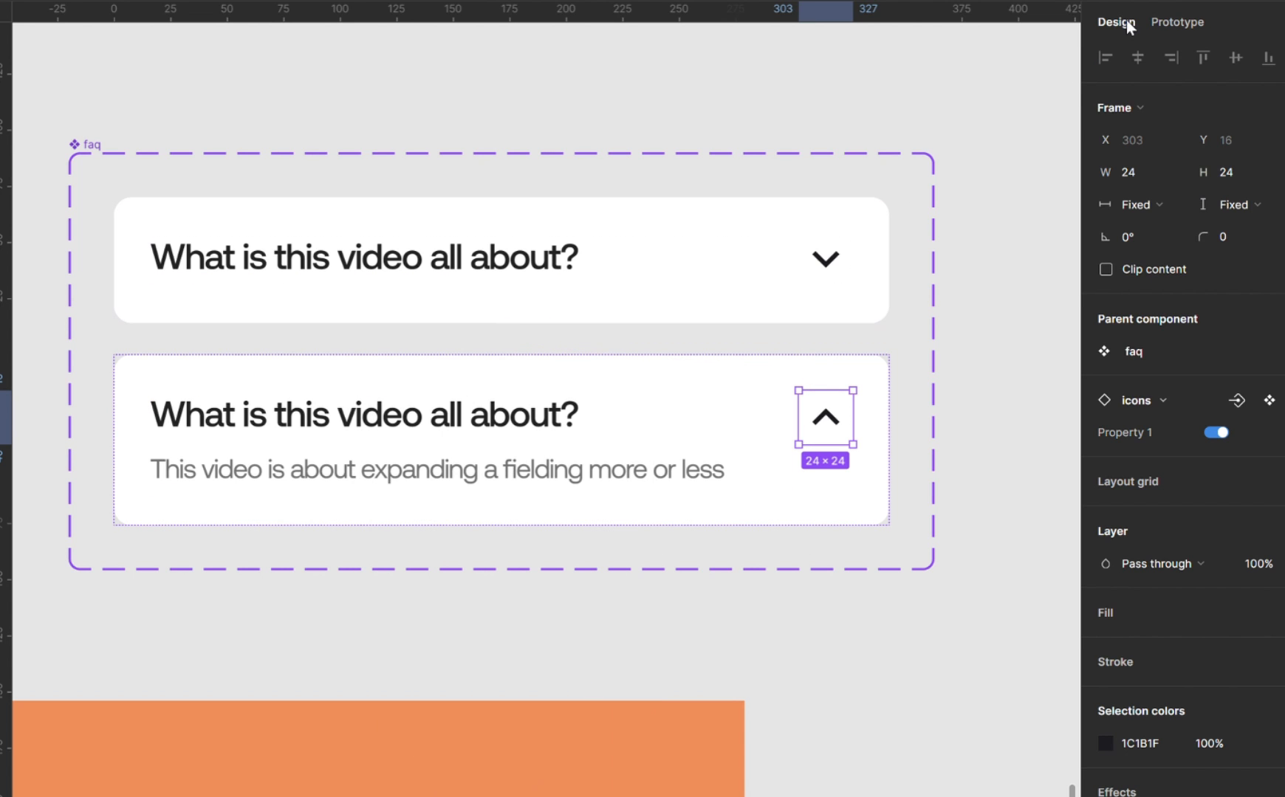
pyautogui.click(998, 100)
pyautogui.scroll(-3, 999, 99)
pyautogui.scroll(-2, 999, 101)
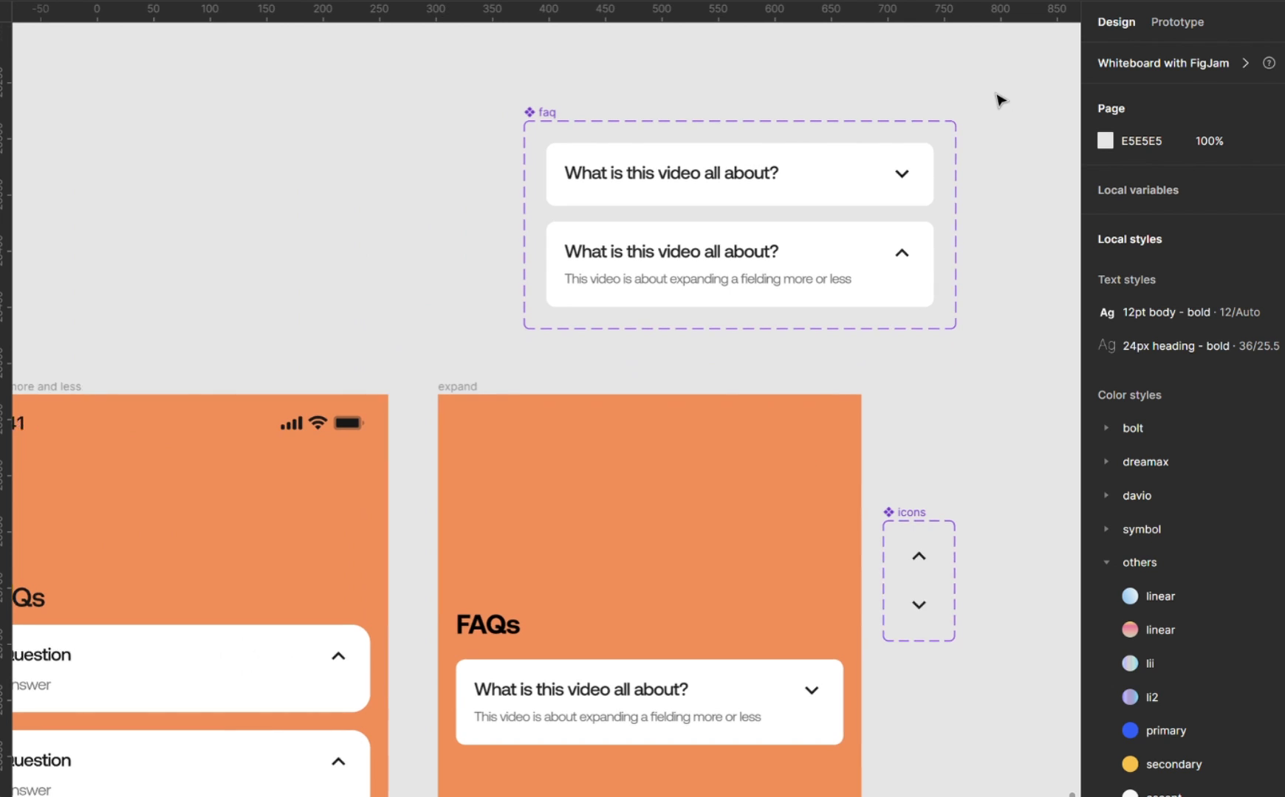
# Place an instance of the collapsed faq variant on the canvas beside the expand frame, above the icons set.
pyautogui.hscroll(3, 998, 100)
pyautogui.scroll(-2, 998, 100)
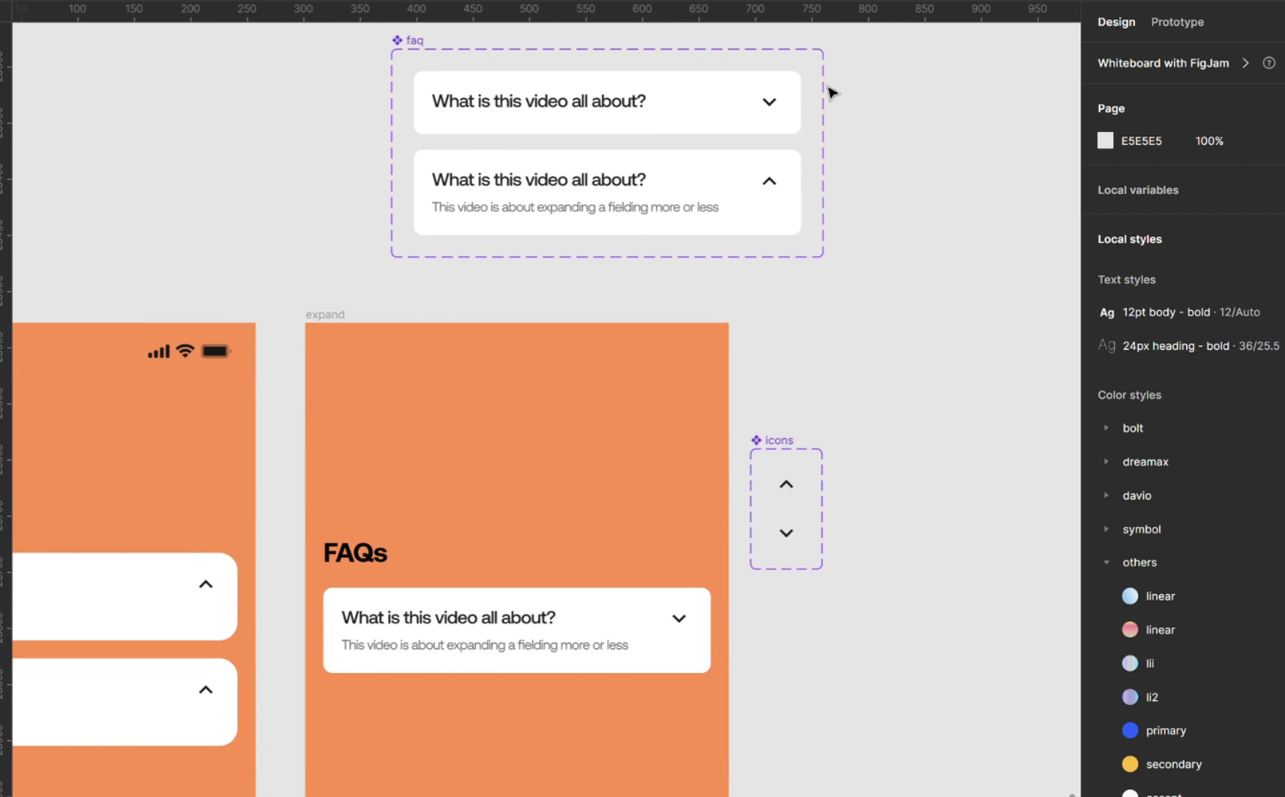
pyautogui.click(714, 102)
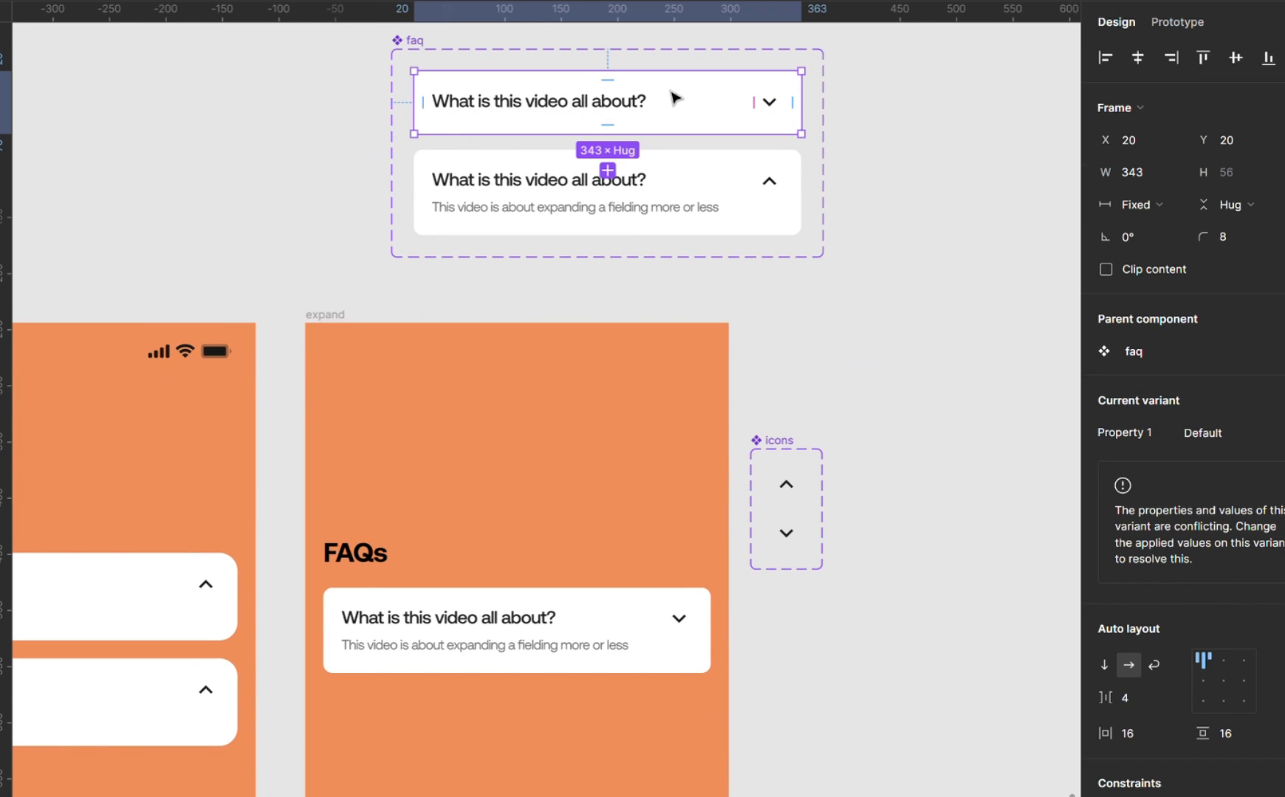
pyautogui.moveTo(526, 111); pyautogui.dragTo(854, 364)
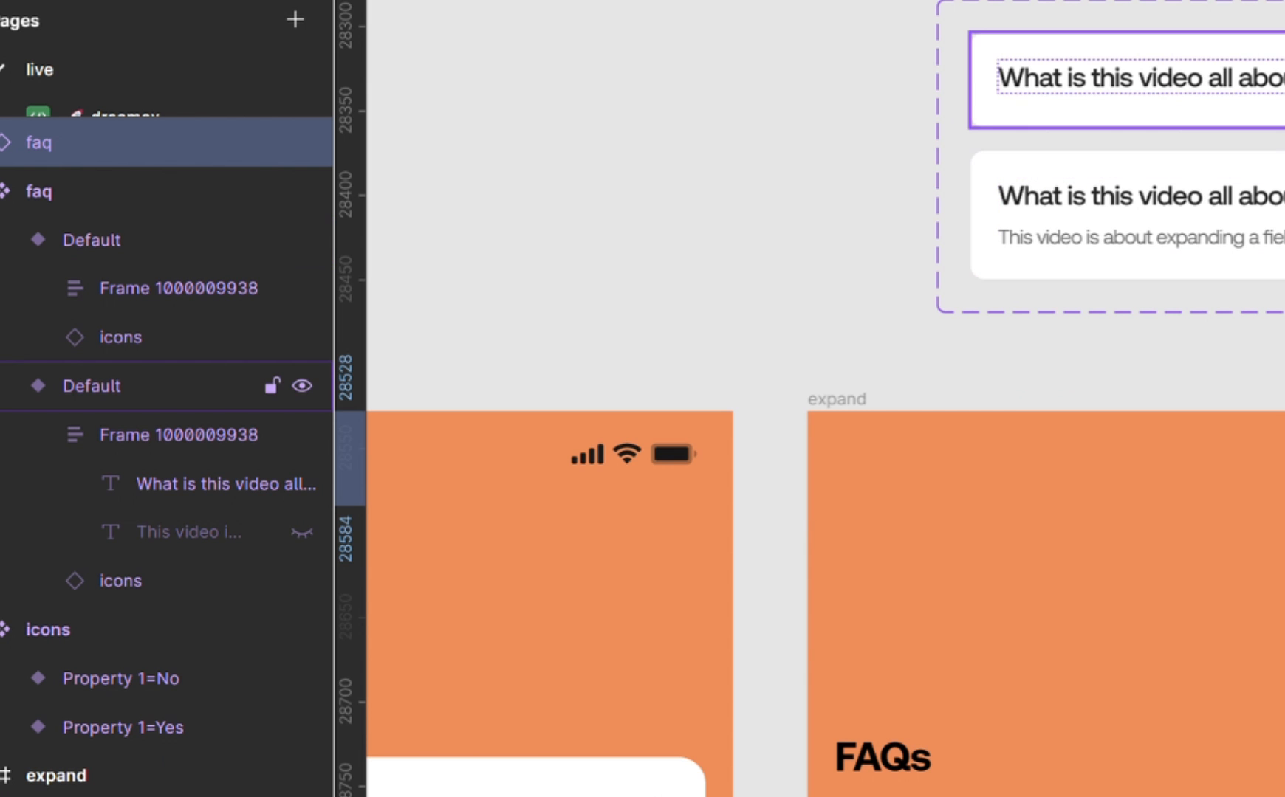
# Rename the collapsed faq variant so that its Property 1 value is yes.
pyautogui.click(163, 385)
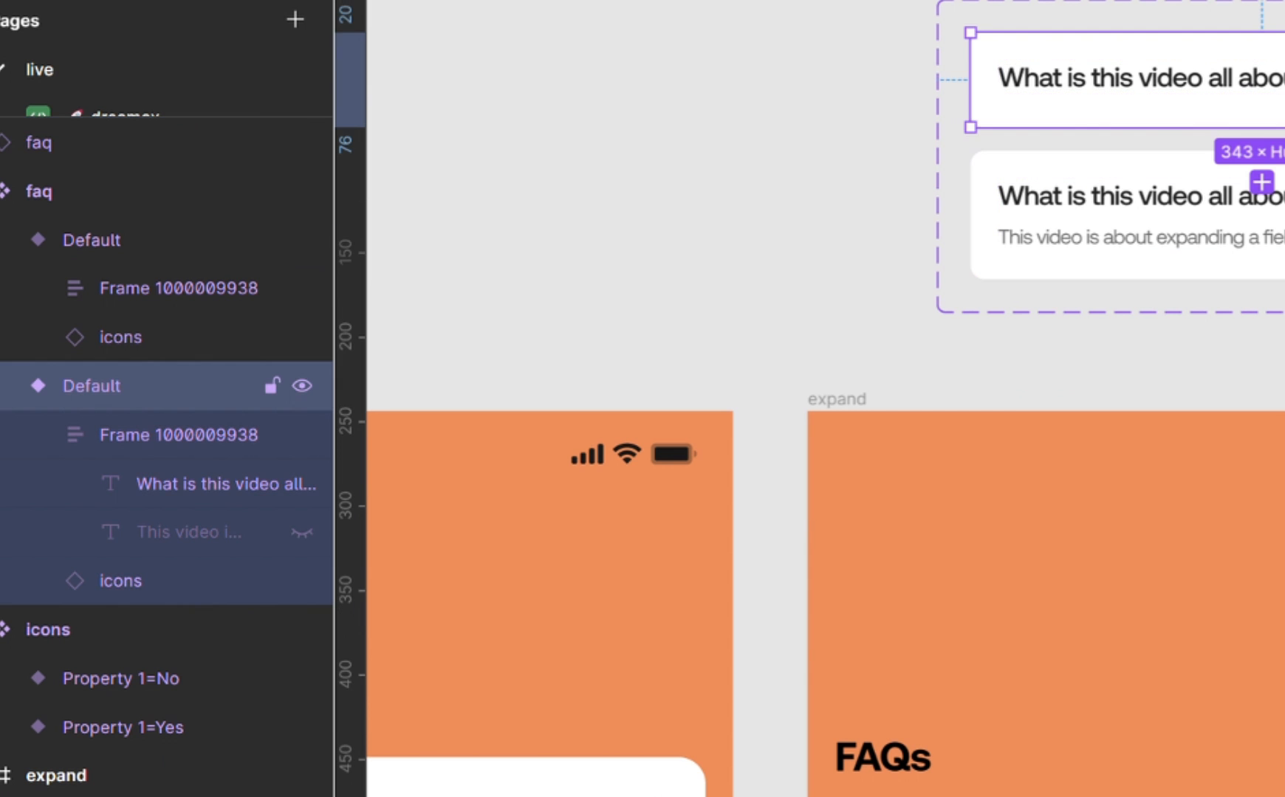
pyautogui.doubleClick(106, 378)
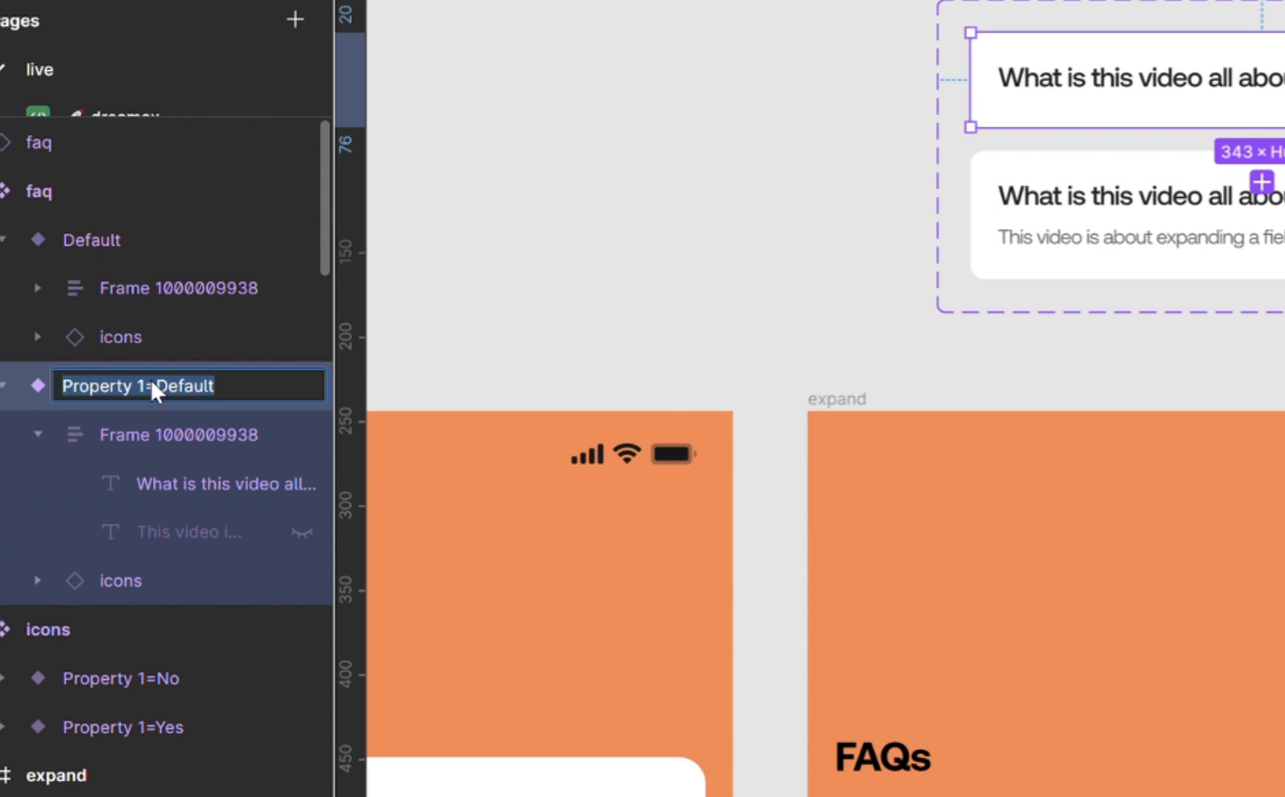
pyautogui.doubleClick(178, 388)
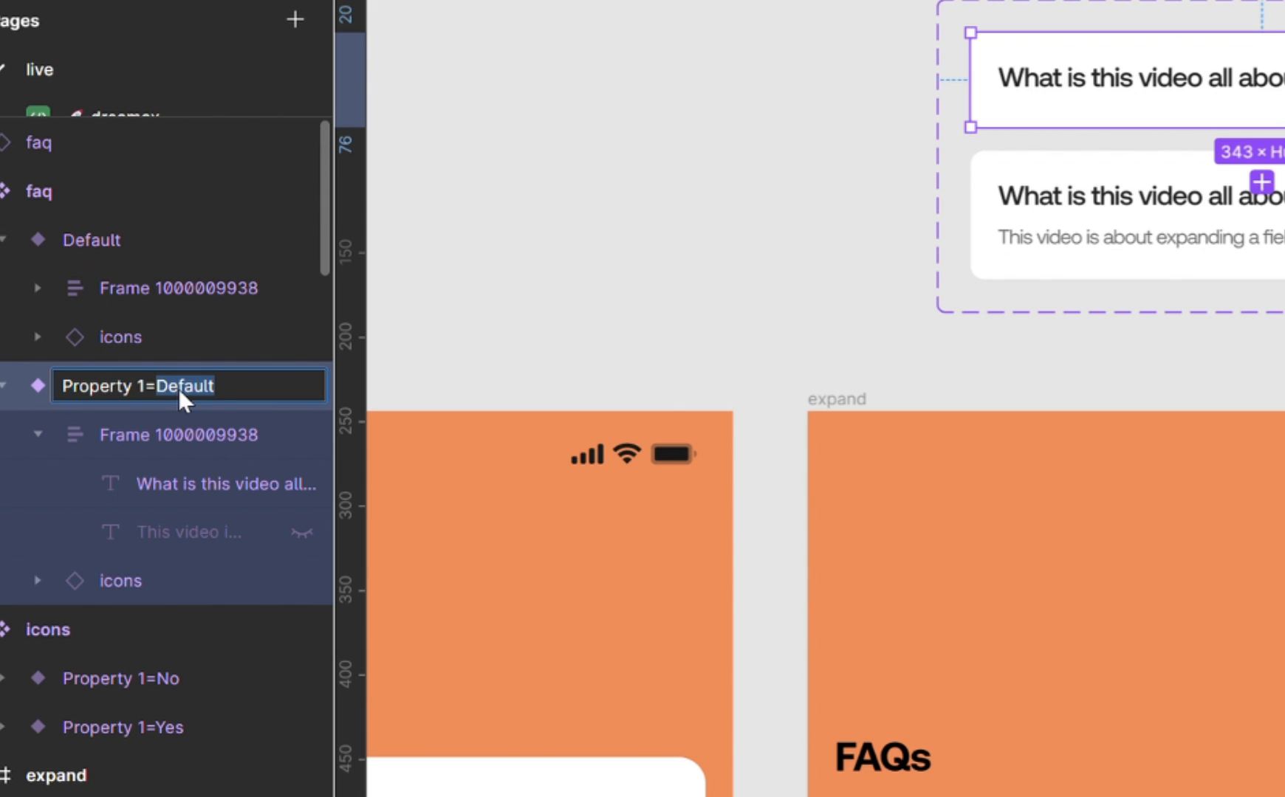
pyautogui.press('Return')
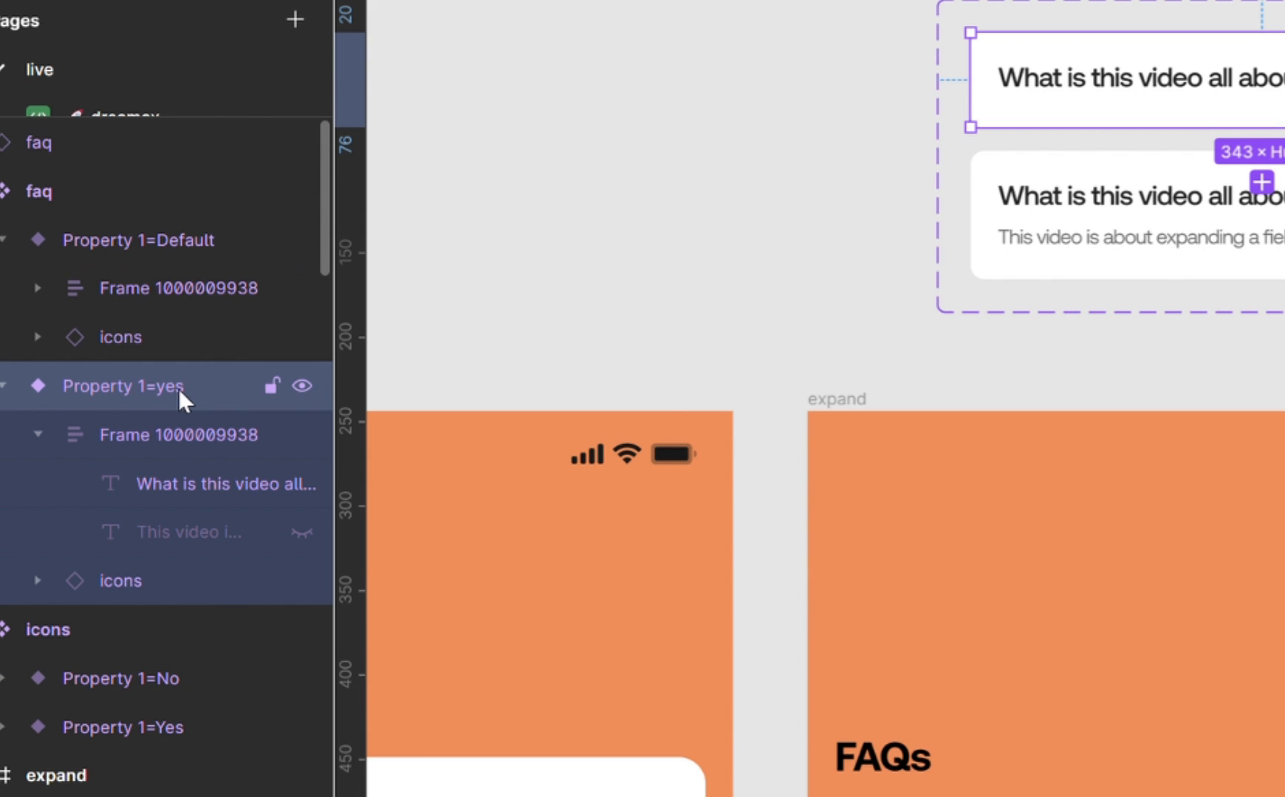
# Rename the expanded faq variant so that its Property 1 value is No.
pyautogui.click(1009, 223)
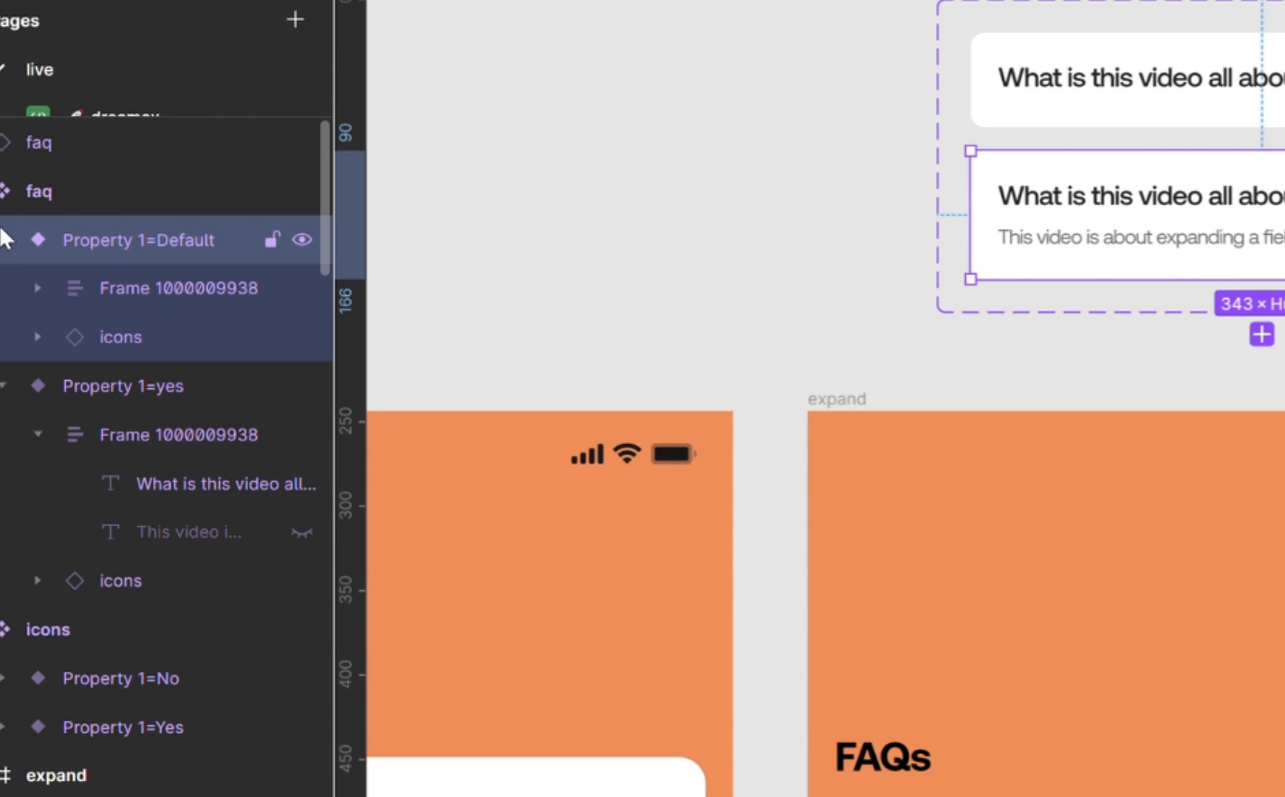
pyautogui.doubleClick(173, 239)
pyautogui.doubleClick(187, 240)
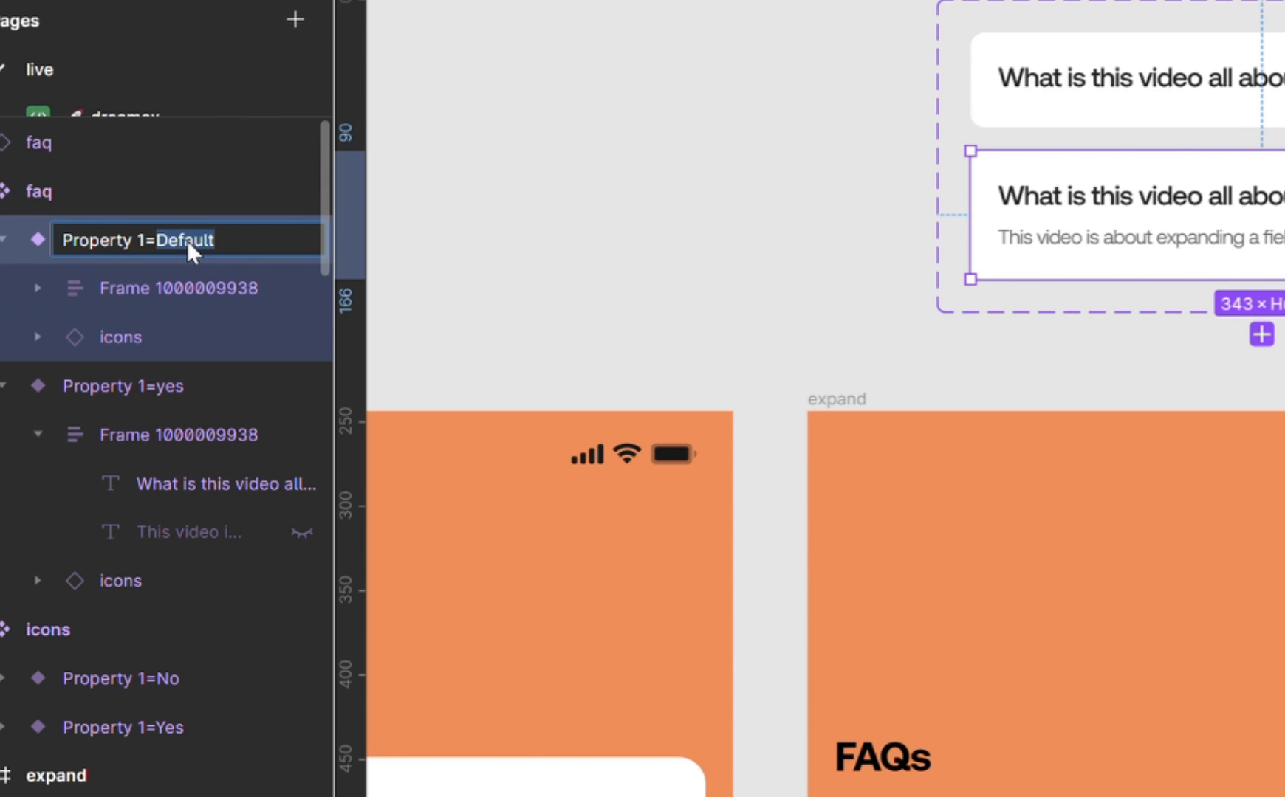
pyautogui.press('Return')
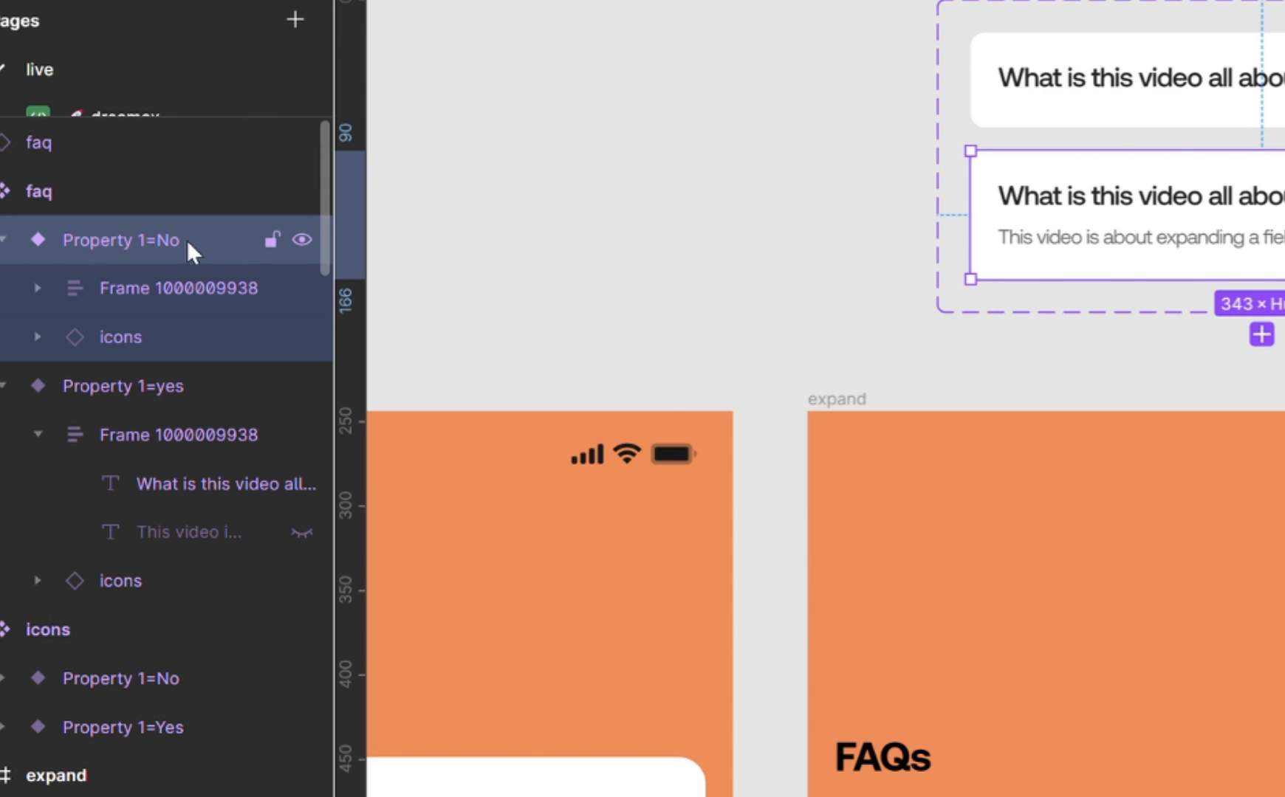
pyautogui.click(561, 246)
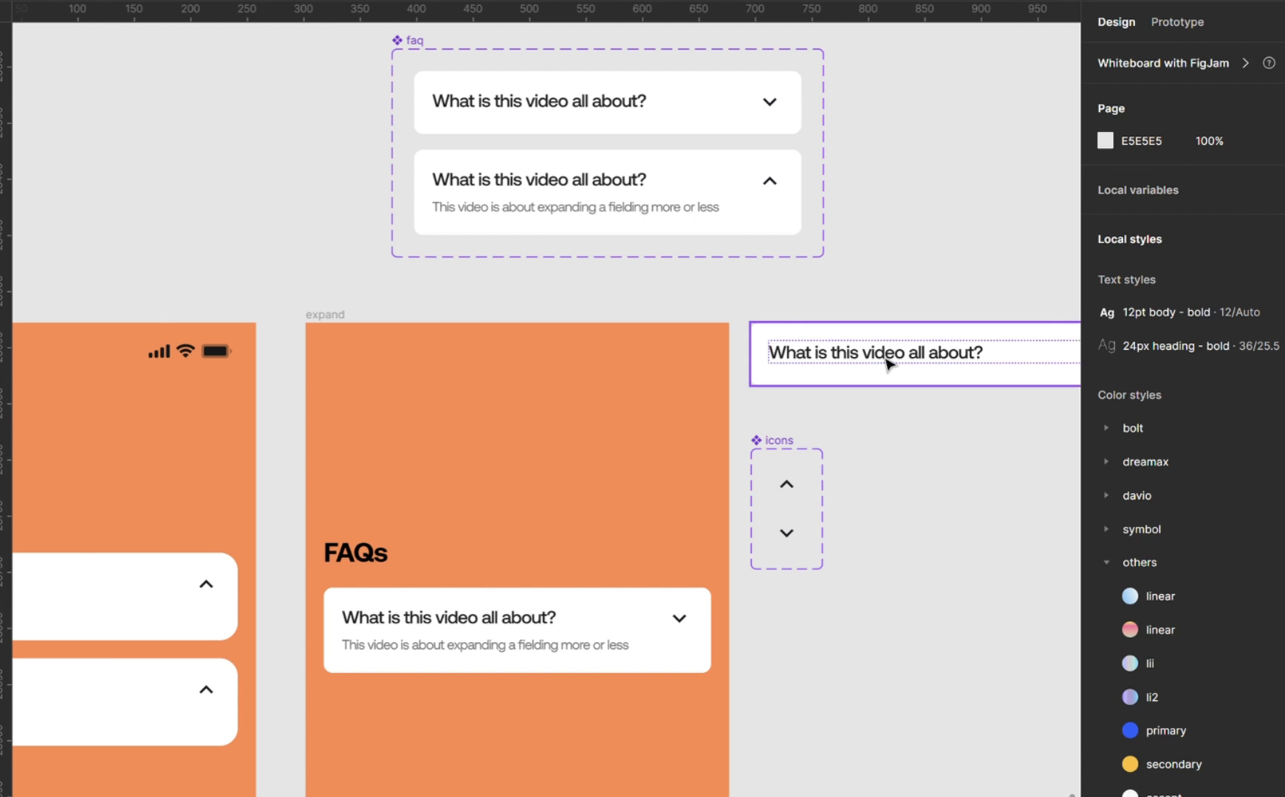
# Replace the original question card in the expand frame with the faq instance, positioned below the FAQs heading at X 16, Y 235.
pyautogui.click(886, 362)
pyautogui.moveTo(915, 356); pyautogui.dragTo(495, 538)
pyautogui.click(500, 621)
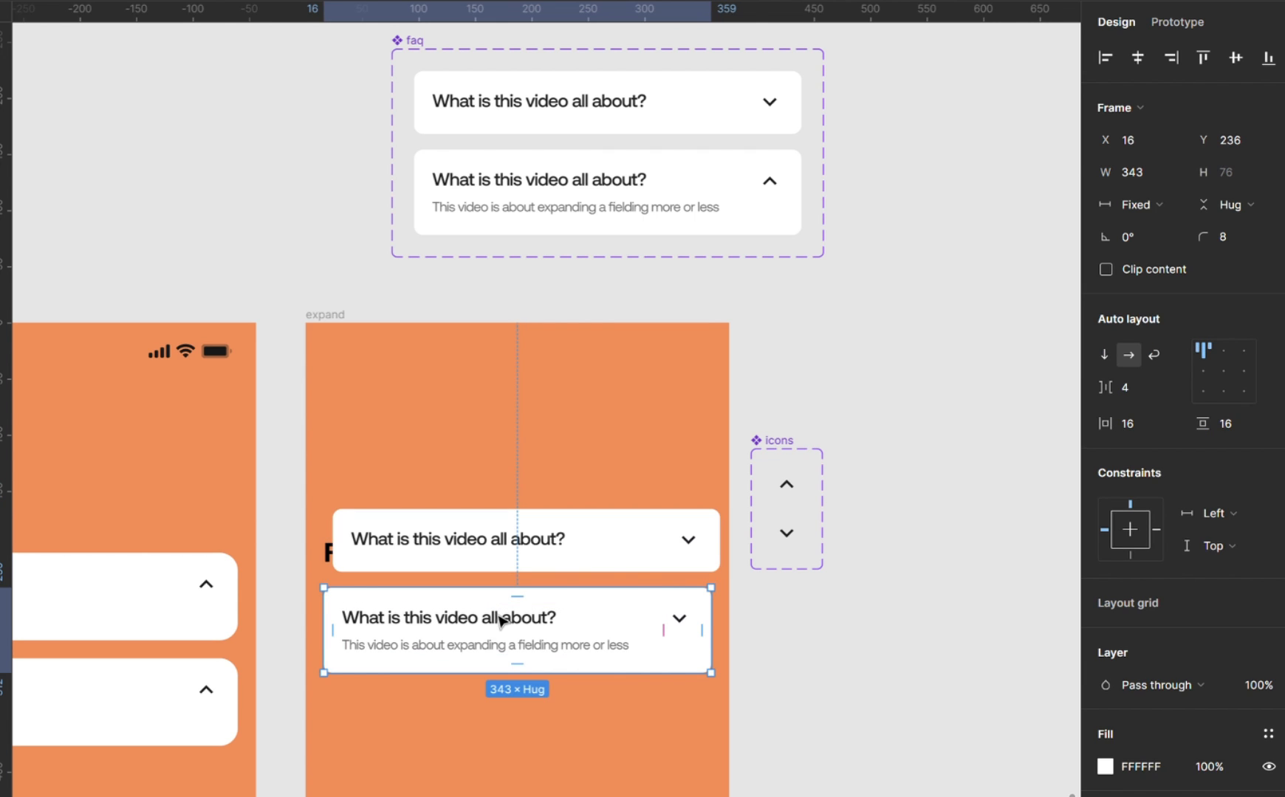
pyautogui.press('Delete')
pyautogui.scroll(5, 502, 623)
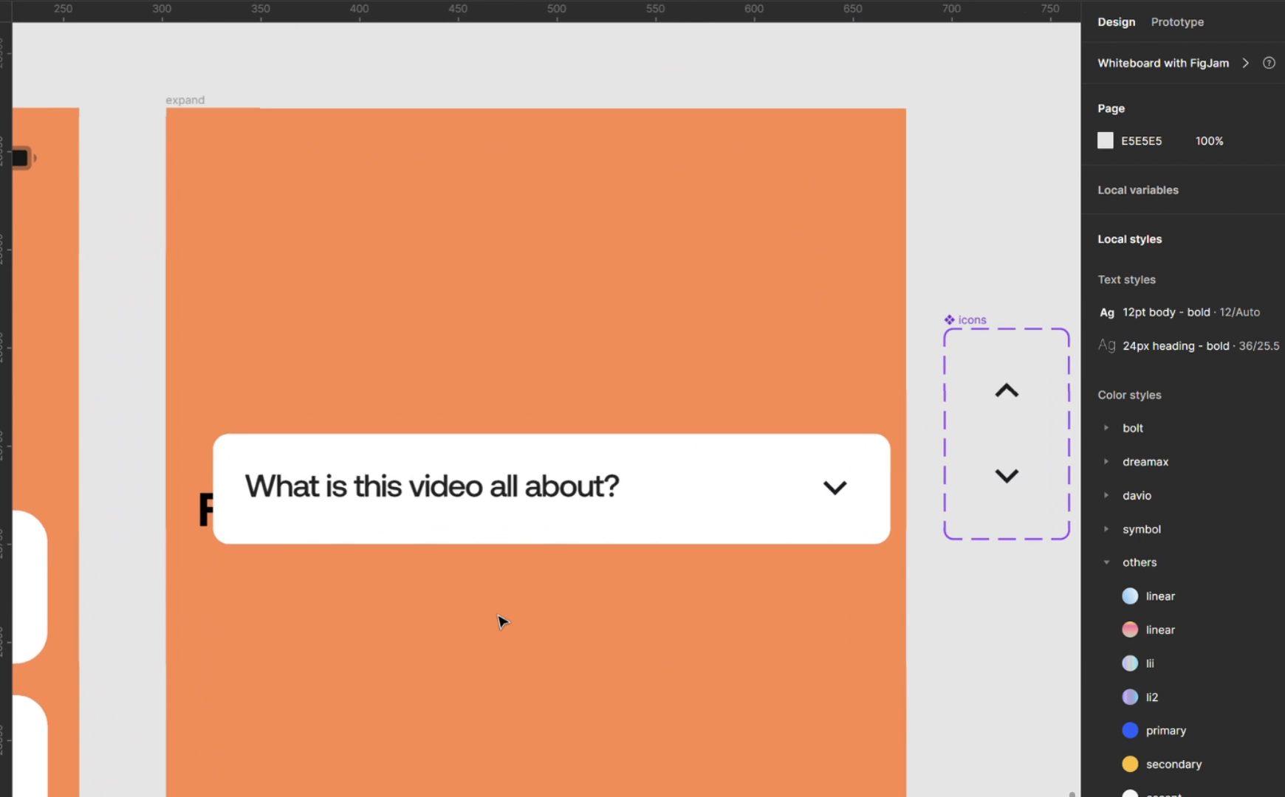
pyautogui.click(574, 425)
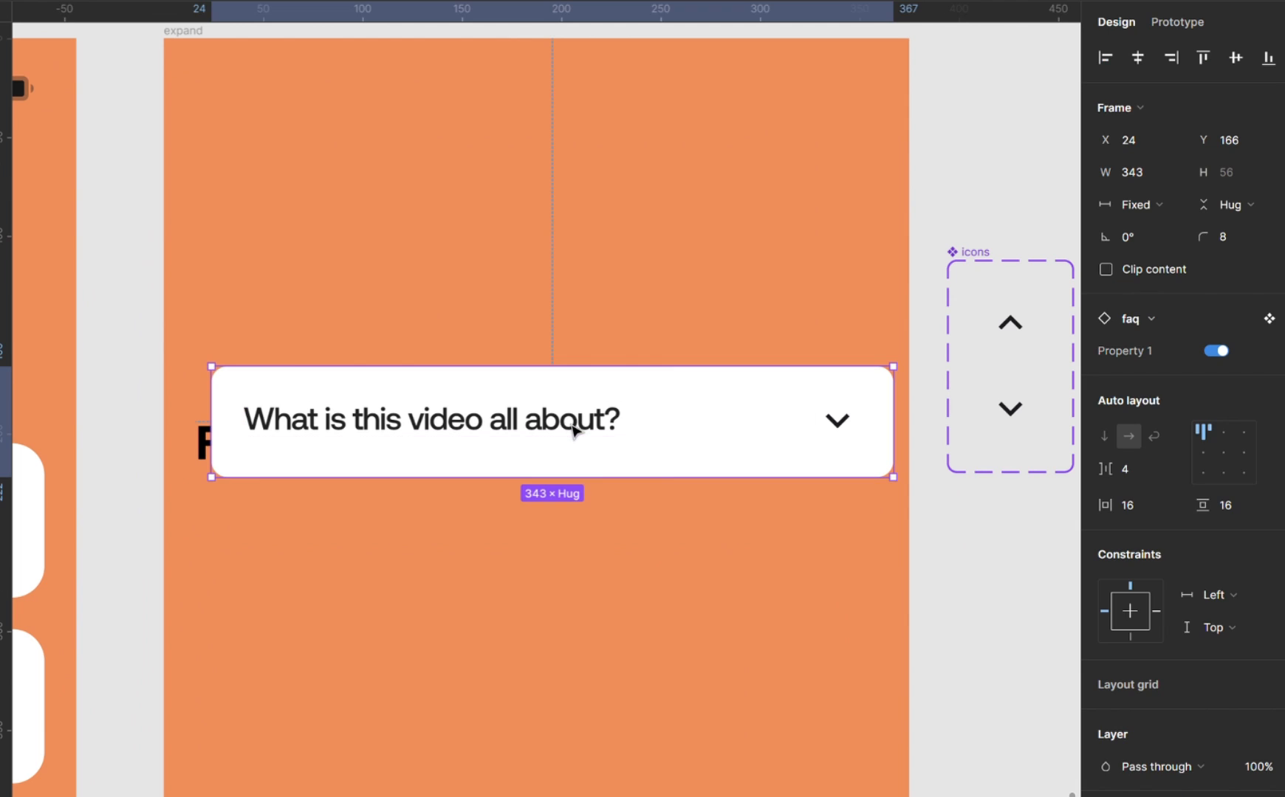
pyautogui.moveTo(582, 425); pyautogui.dragTo(567, 561)
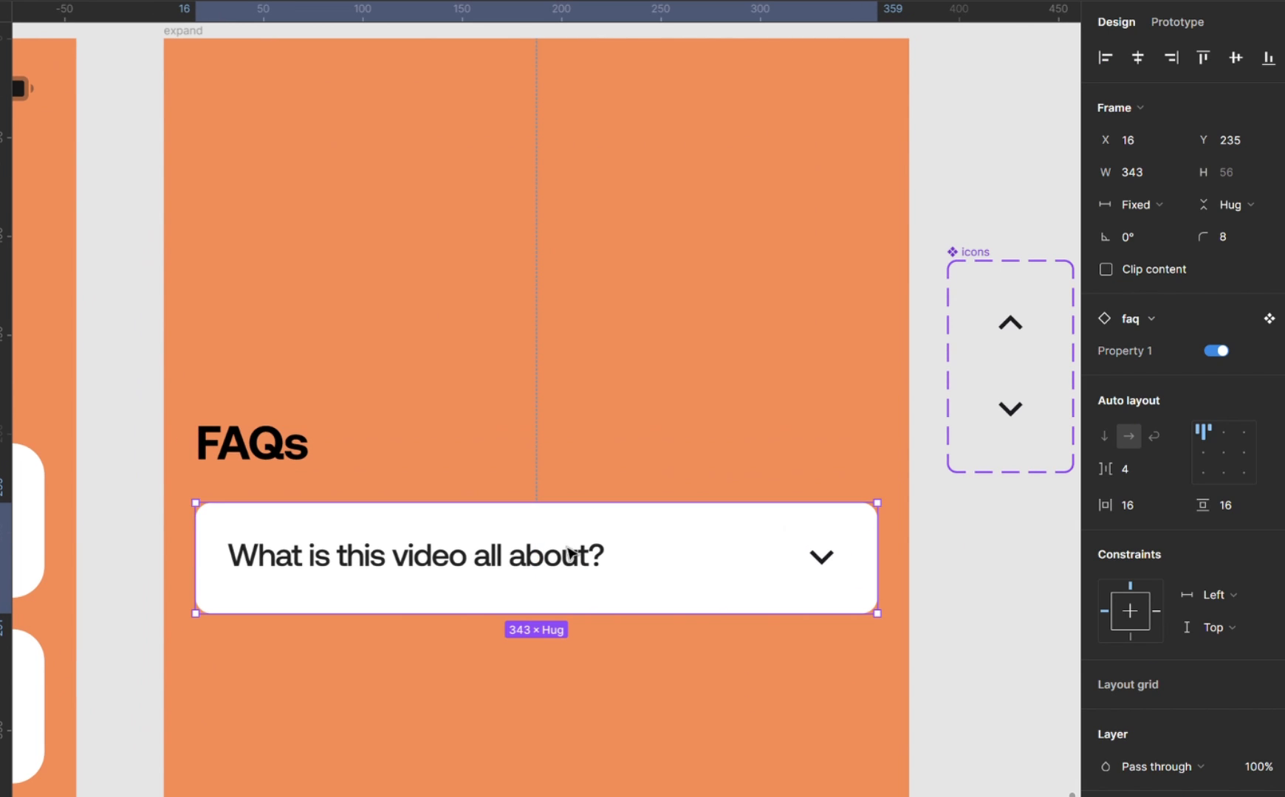
# Duplicate the faq instance directly below itself and stack both cards in a vertical auto layout with 16 spacing.
pyautogui.scroll(-4, 567, 561)
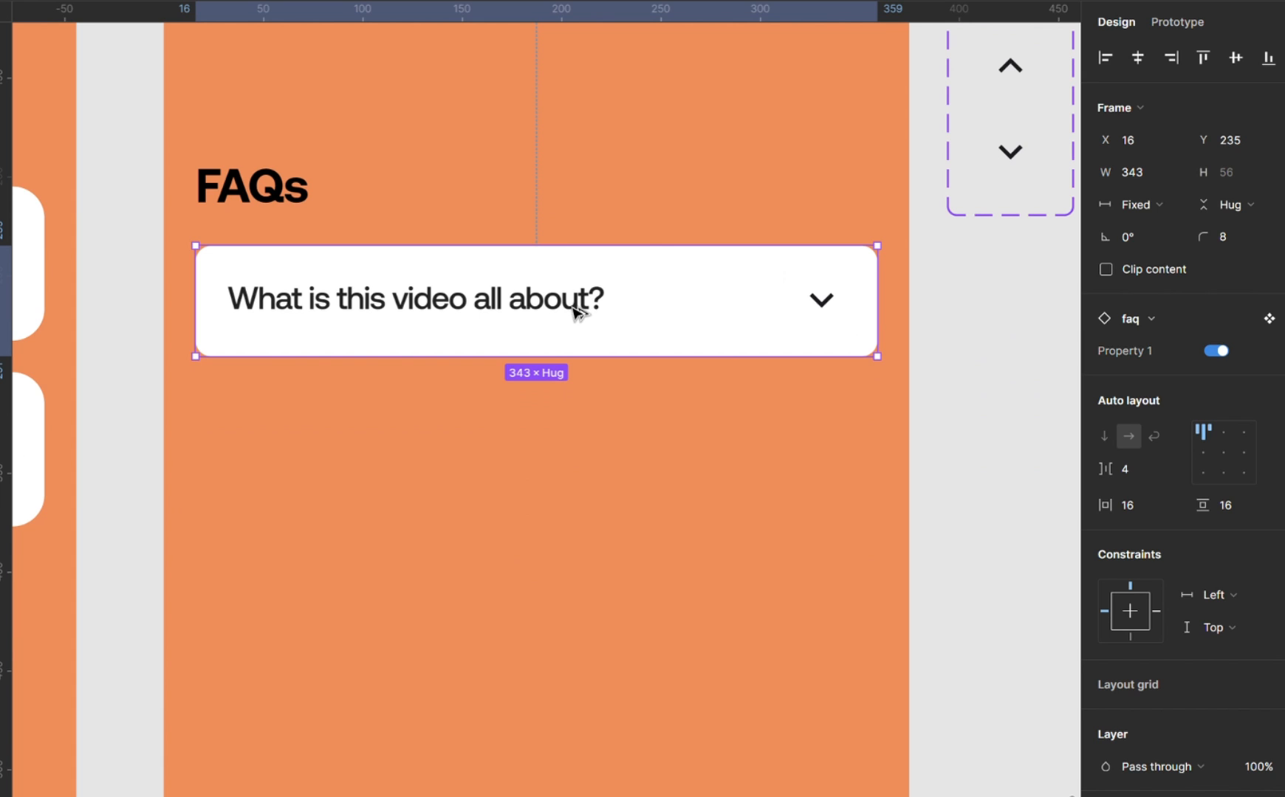
pyautogui.moveTo(573, 313); pyautogui.dragTo(590, 443)
pyautogui.keyDown('shift'); pyautogui.click(499, 285); pyautogui.keyUp('shift')
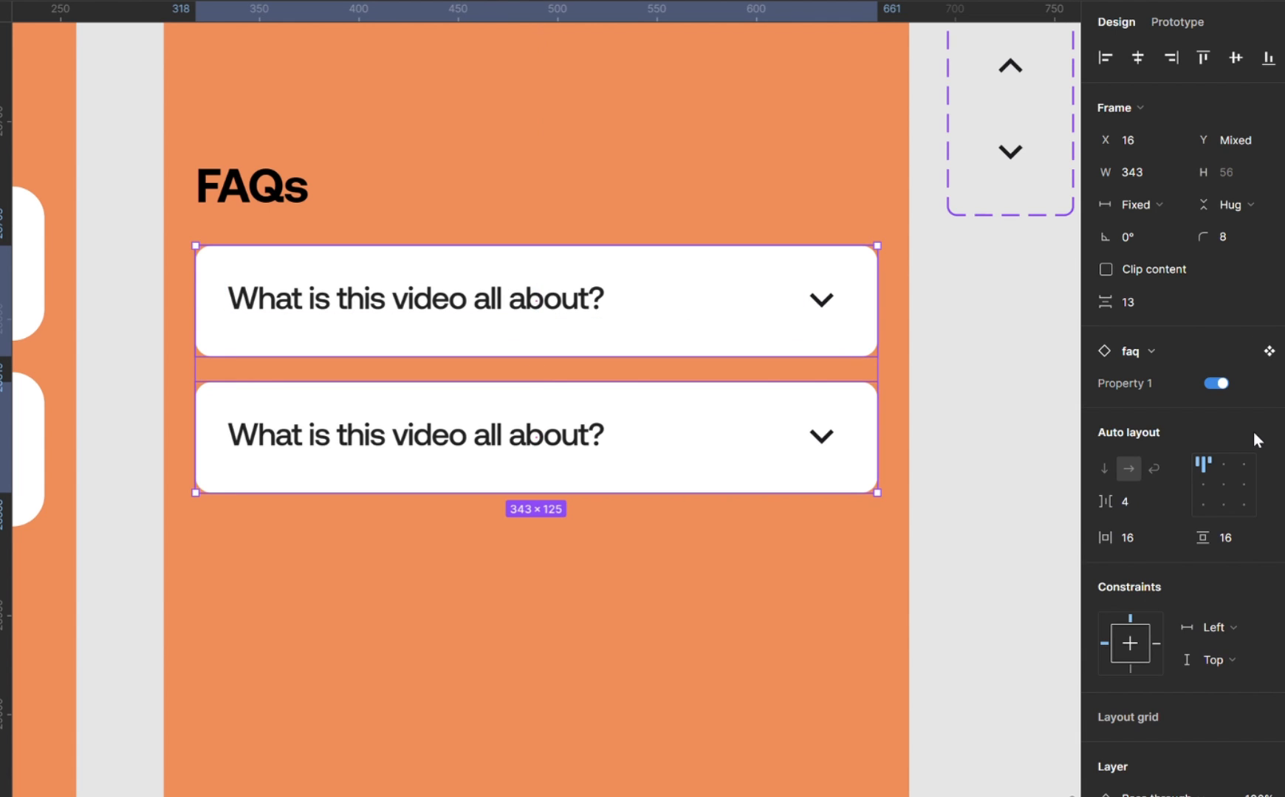
pyautogui.hotkey('shift', 'a')
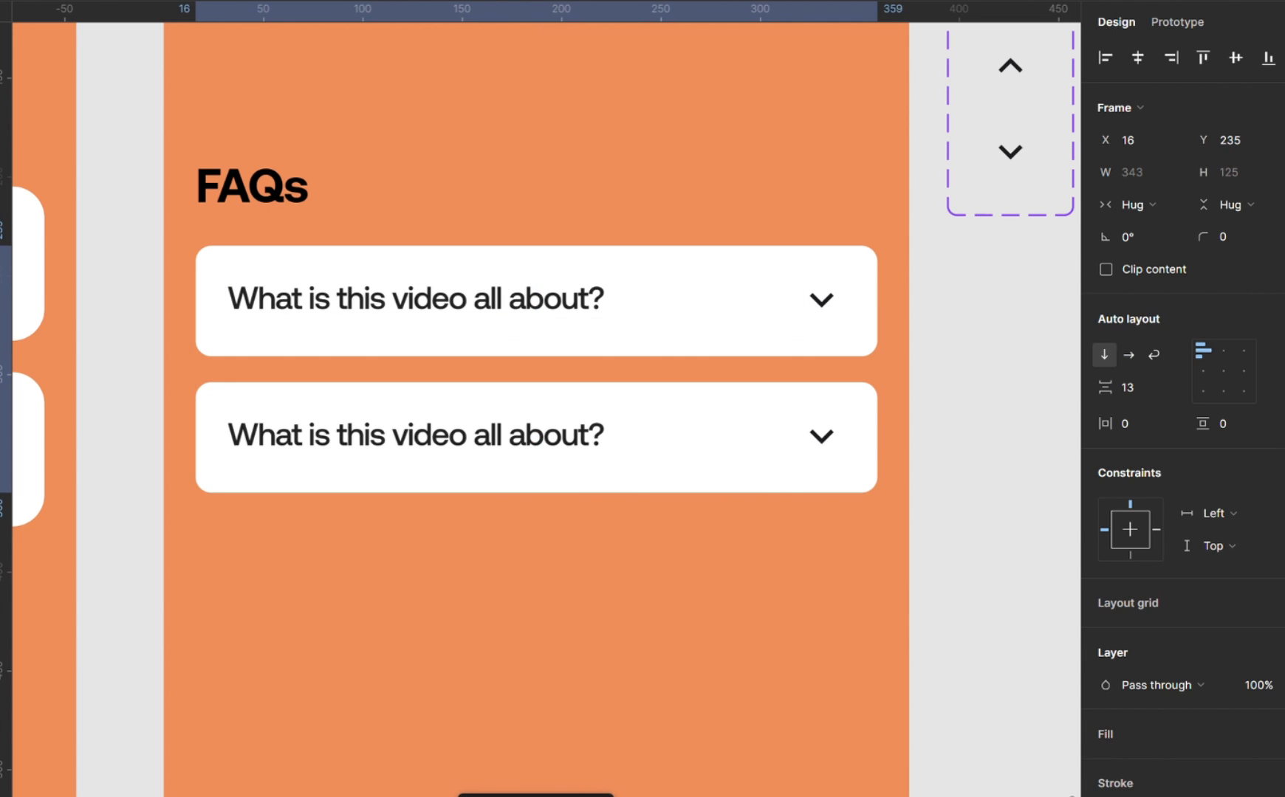
pyautogui.click(1129, 390)
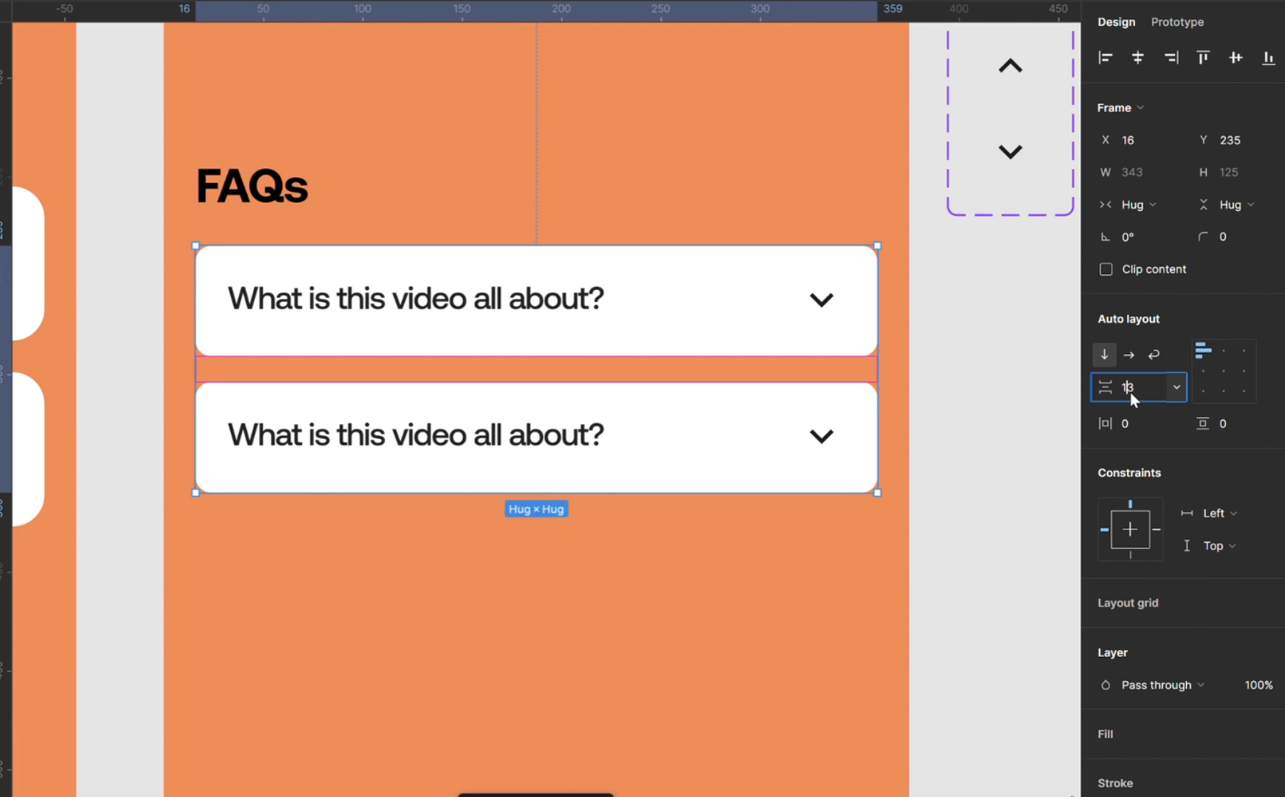
pyautogui.write('16')
pyautogui.press('Return')
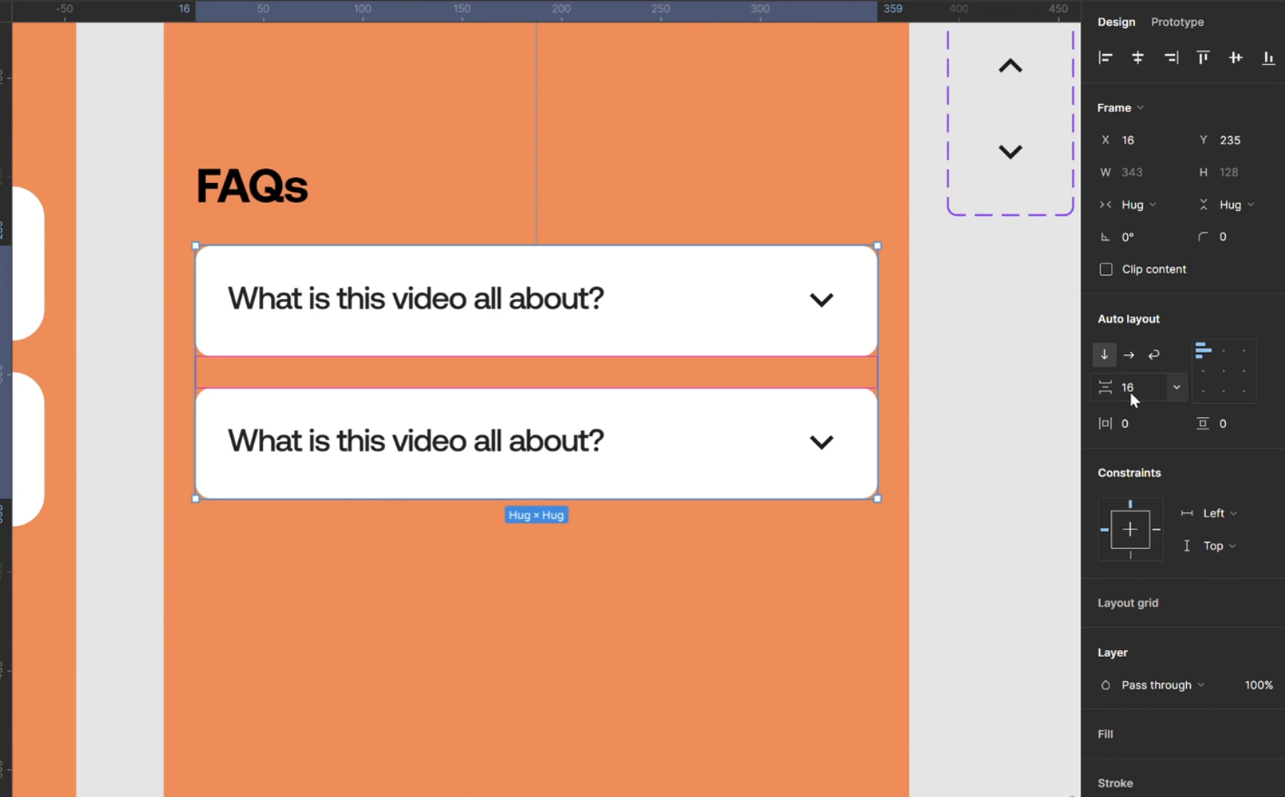
# Duplicate the lower faq card twice within the auto layout stack to make four question cards.
pyautogui.click(671, 407)
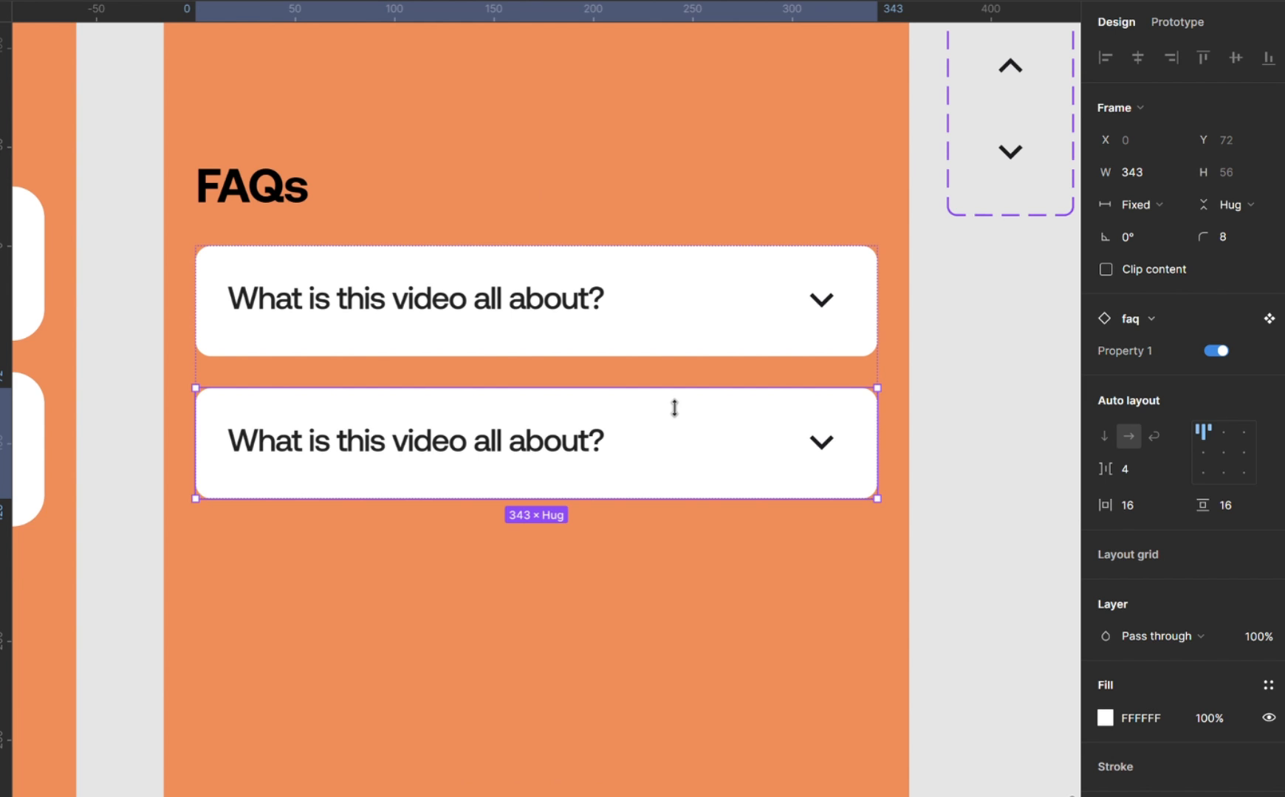
pyautogui.hotkey('ctrl', 'd')
pyautogui.hotkey('ctrl', 'd')
pyautogui.scroll(-3, 668, 407)
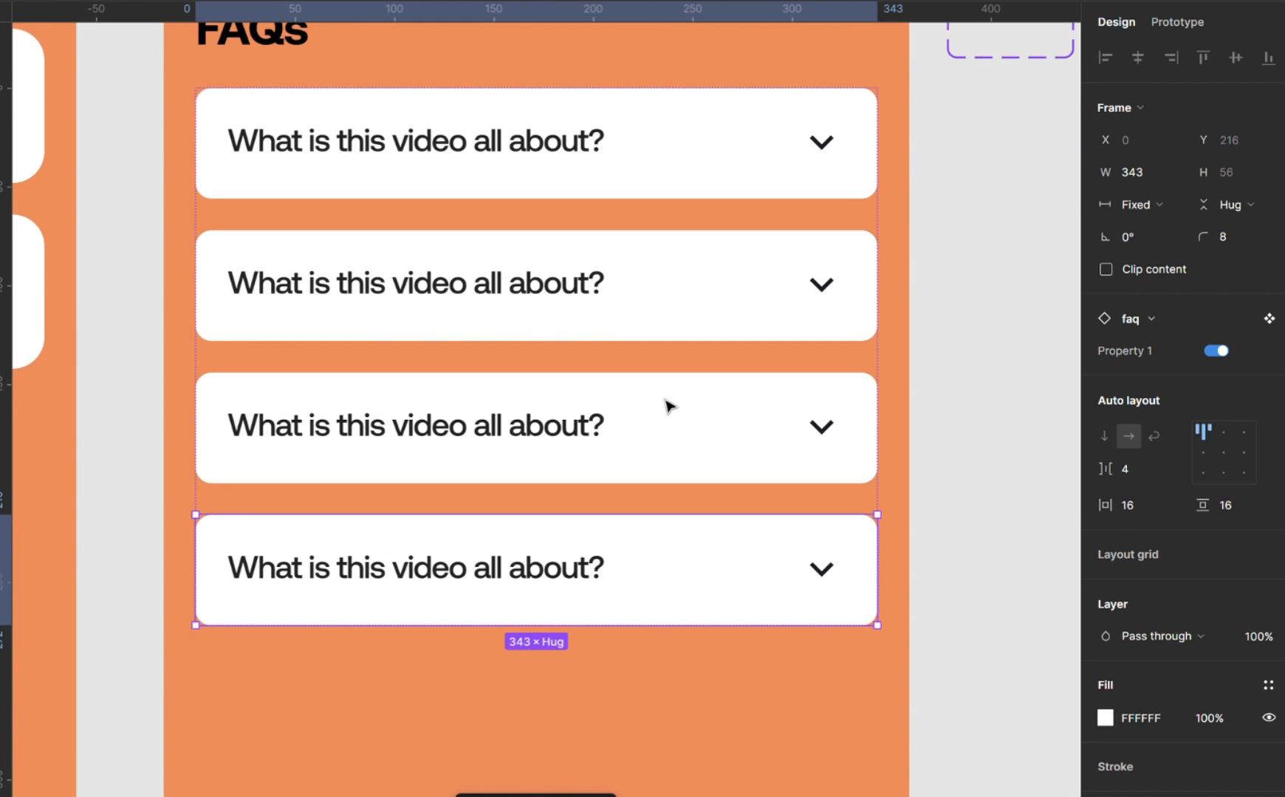
# Group the FAQs heading and the stack of question cards into one vertical auto layout.
pyautogui.scroll(-5, 668, 406)
pyautogui.scroll(-2, 669, 407)
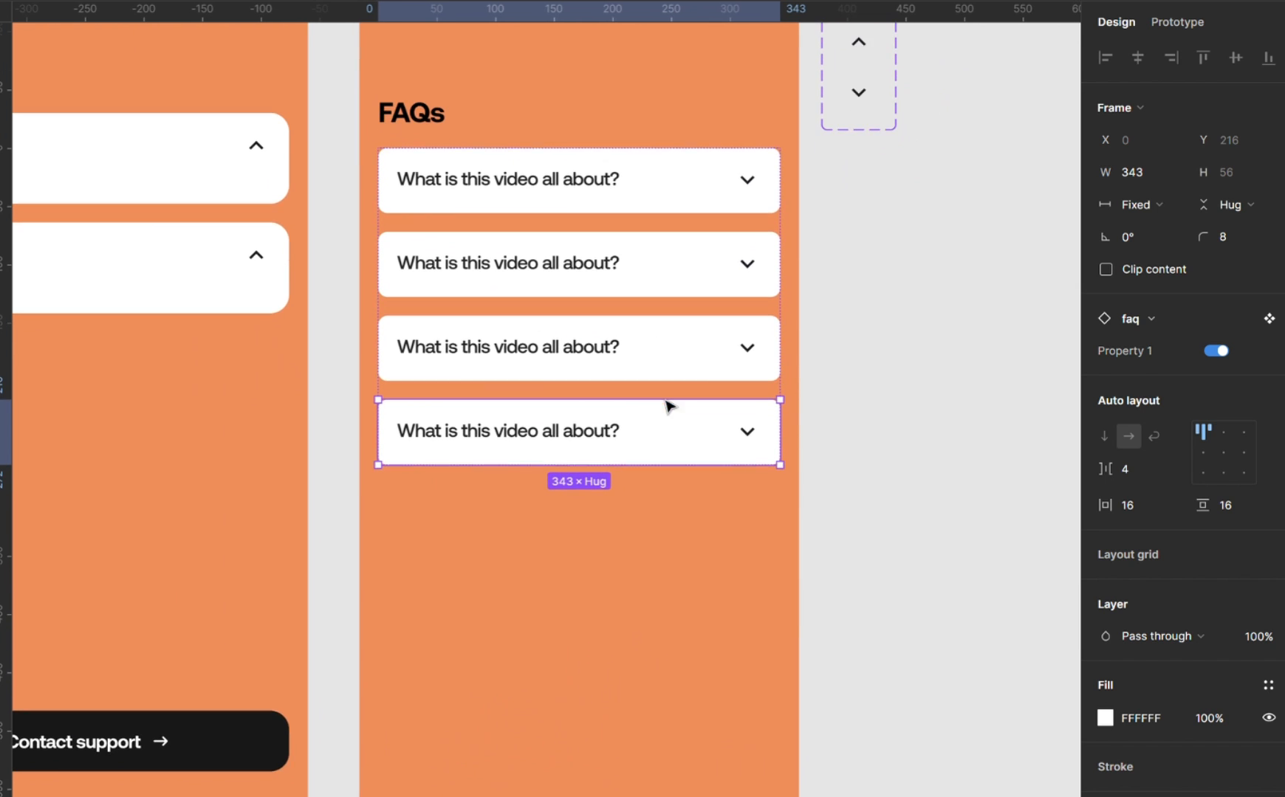
pyautogui.scroll(-3, 668, 407)
pyautogui.scroll(3, 668, 407)
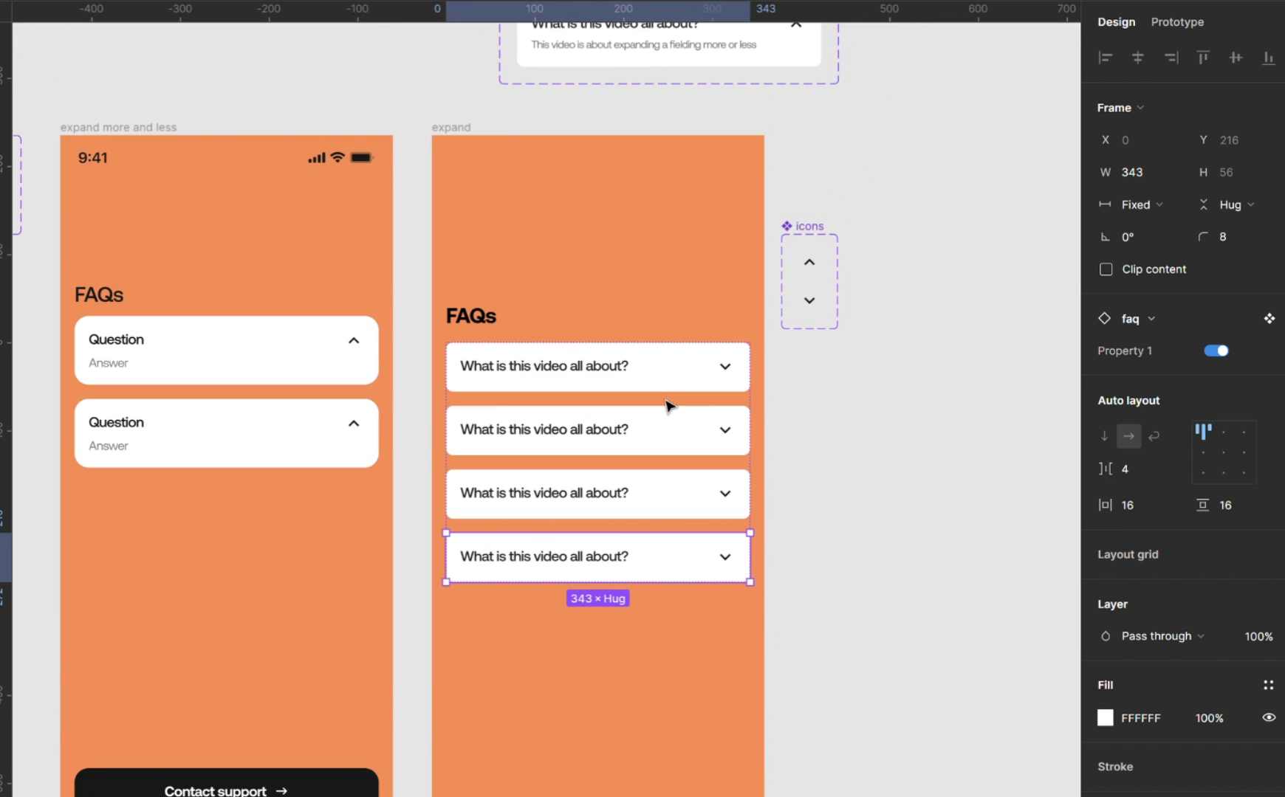
pyautogui.scroll(3, 668, 407)
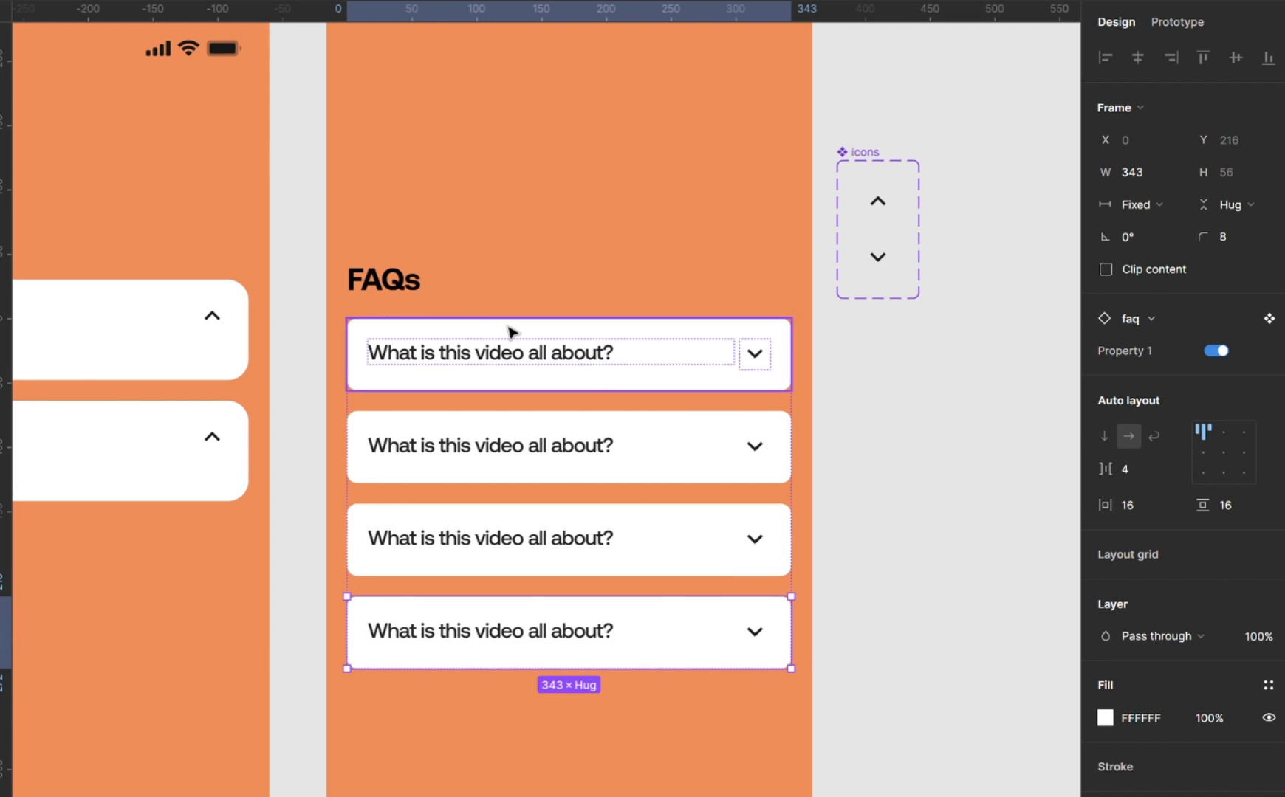
pyautogui.click(403, 282)
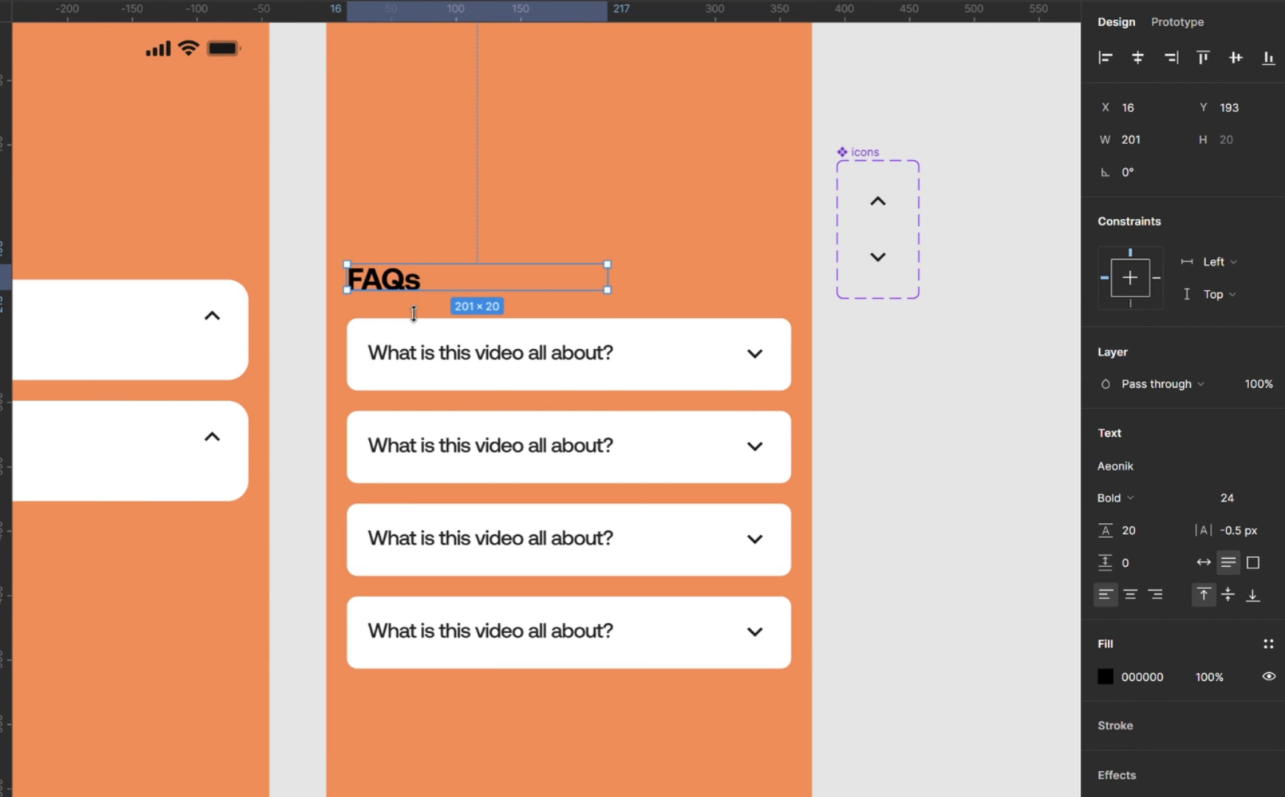
pyautogui.keyDown('shift'); pyautogui.click(437, 350); pyautogui.keyUp('shift')
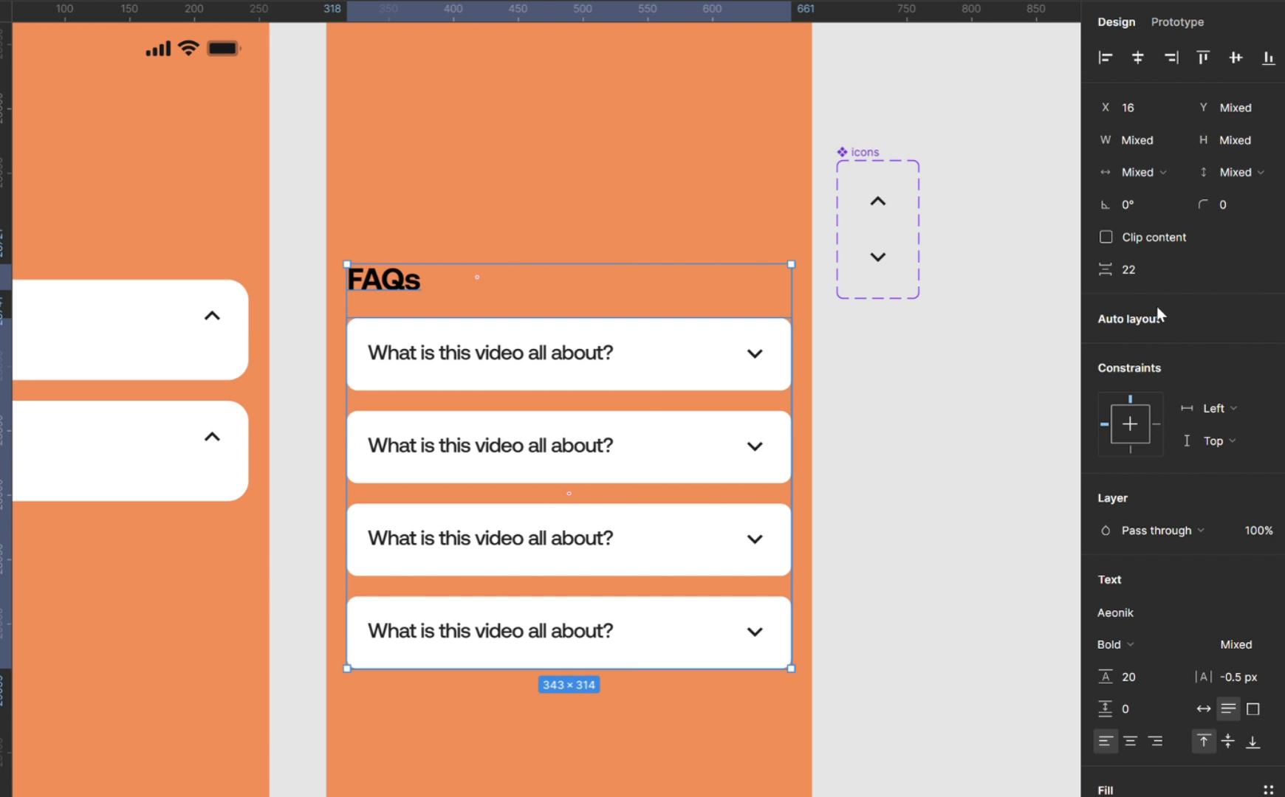
pyautogui.hotkey('shift', 'a')
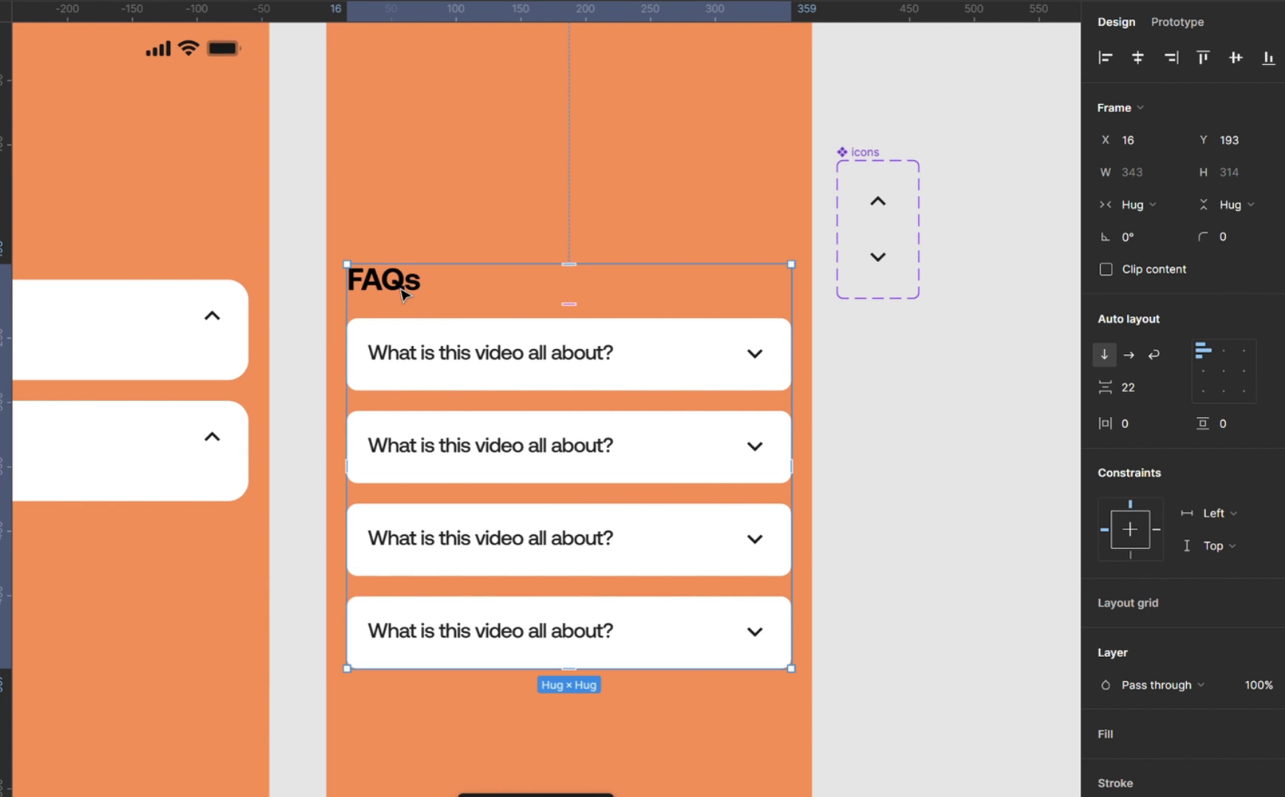
# Set the FAQs heading's width to Fill and select the auto layout frame that contains it.
pyautogui.click(392, 280)
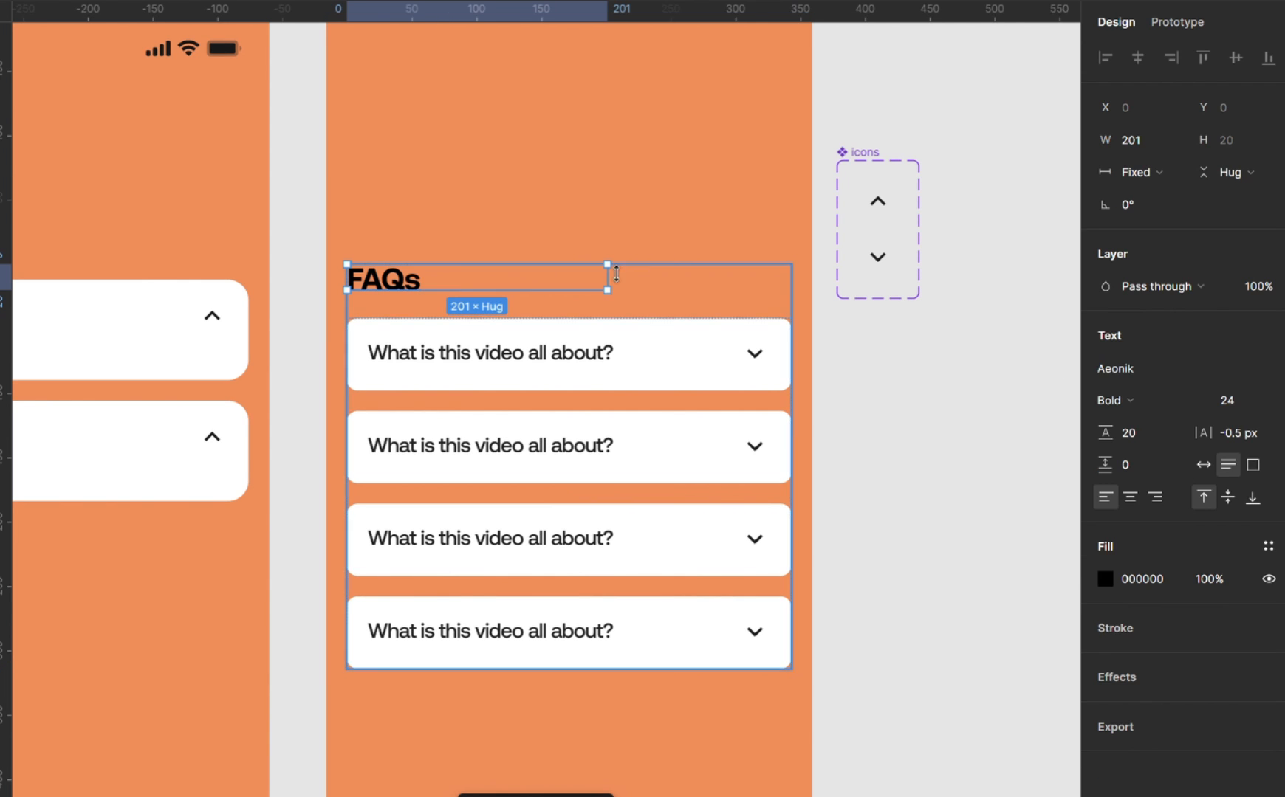
pyautogui.click(1140, 175)
pyautogui.click(1171, 213)
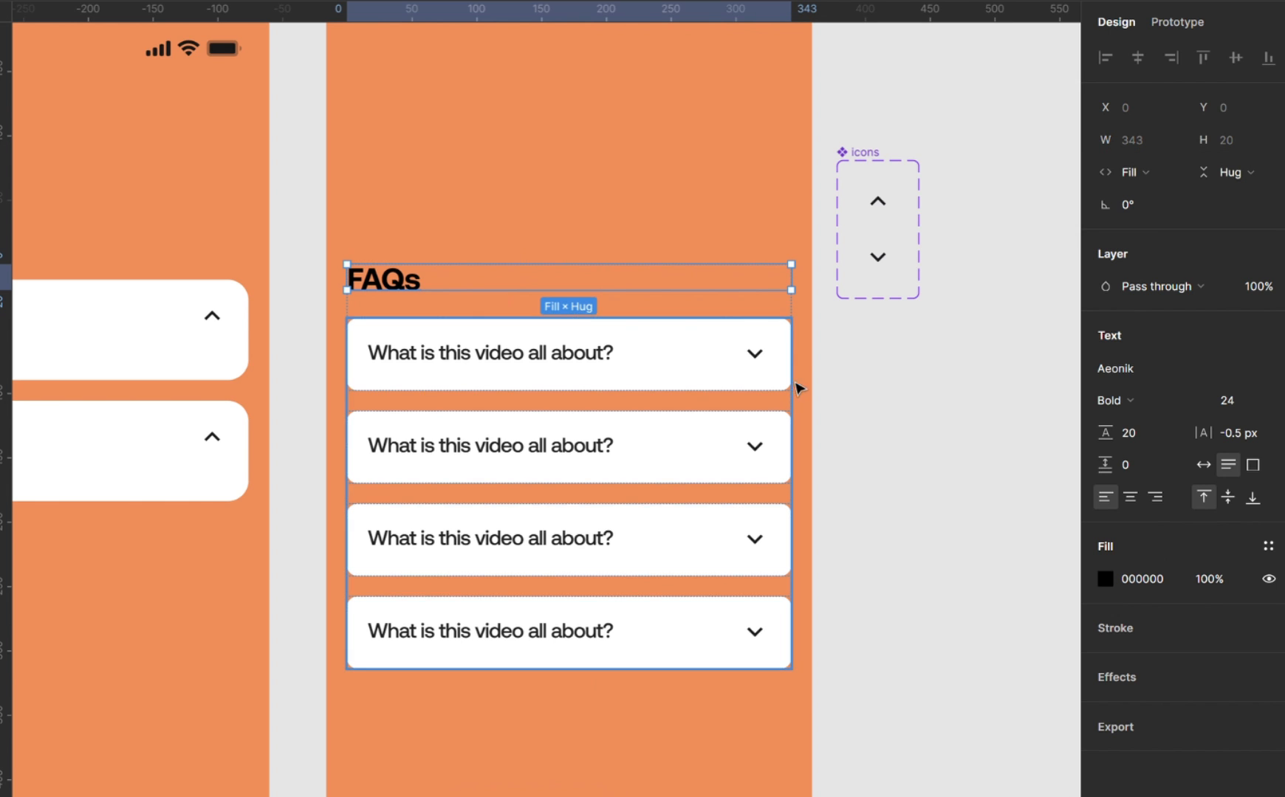
pyautogui.click(889, 396)
pyautogui.click(613, 391)
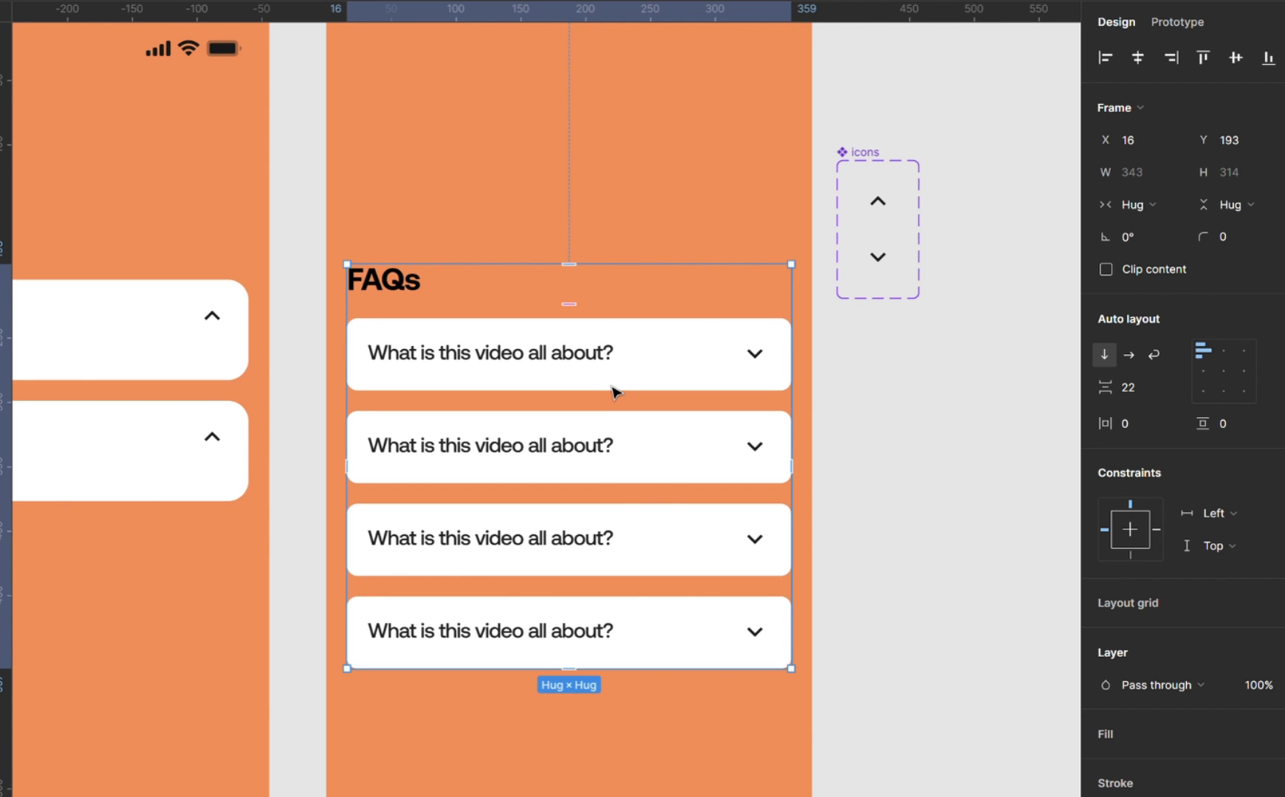
# Preview the prototype and expand the first question card with its chevron.
pyautogui.hscroll(2, 613, 391)
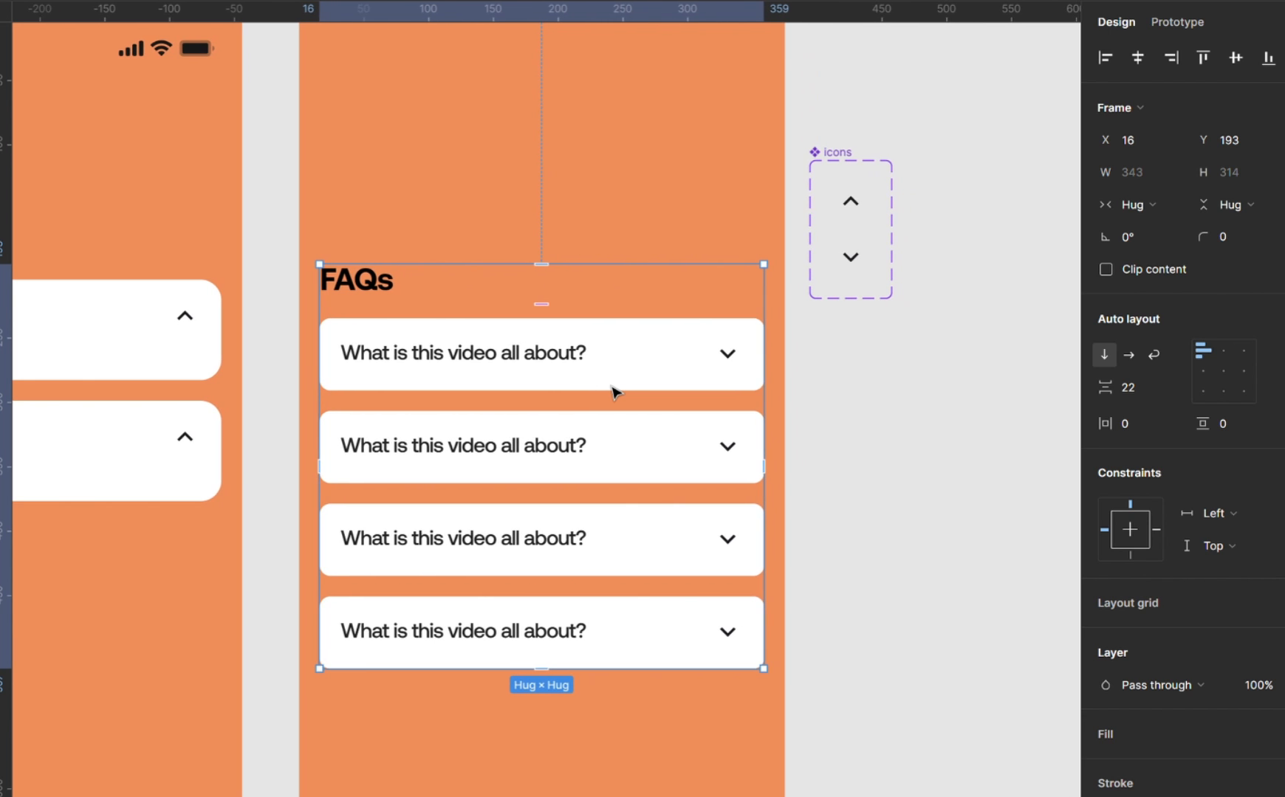
pyautogui.keyDown('ctrl'); pyautogui.scroll(-2, 613, 392); pyautogui.keyUp('ctrl')
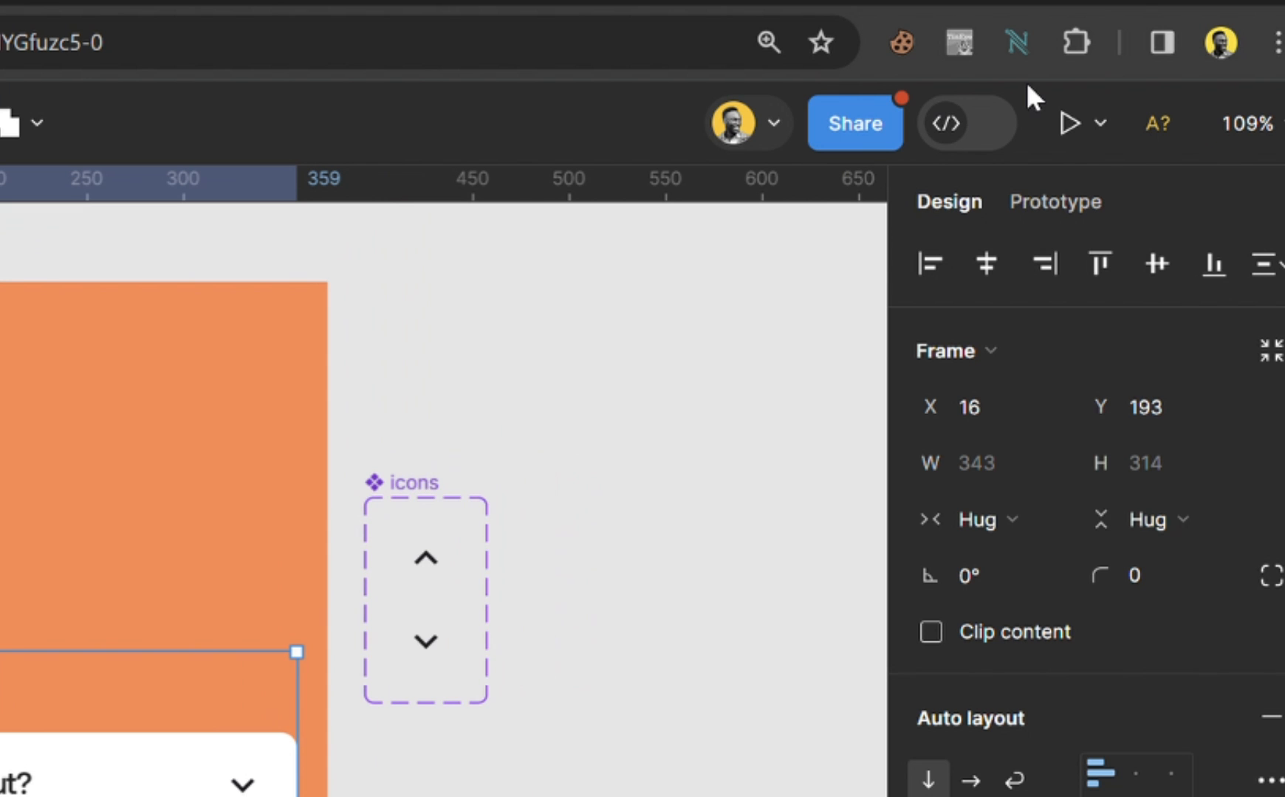
pyautogui.click(1056, 103)
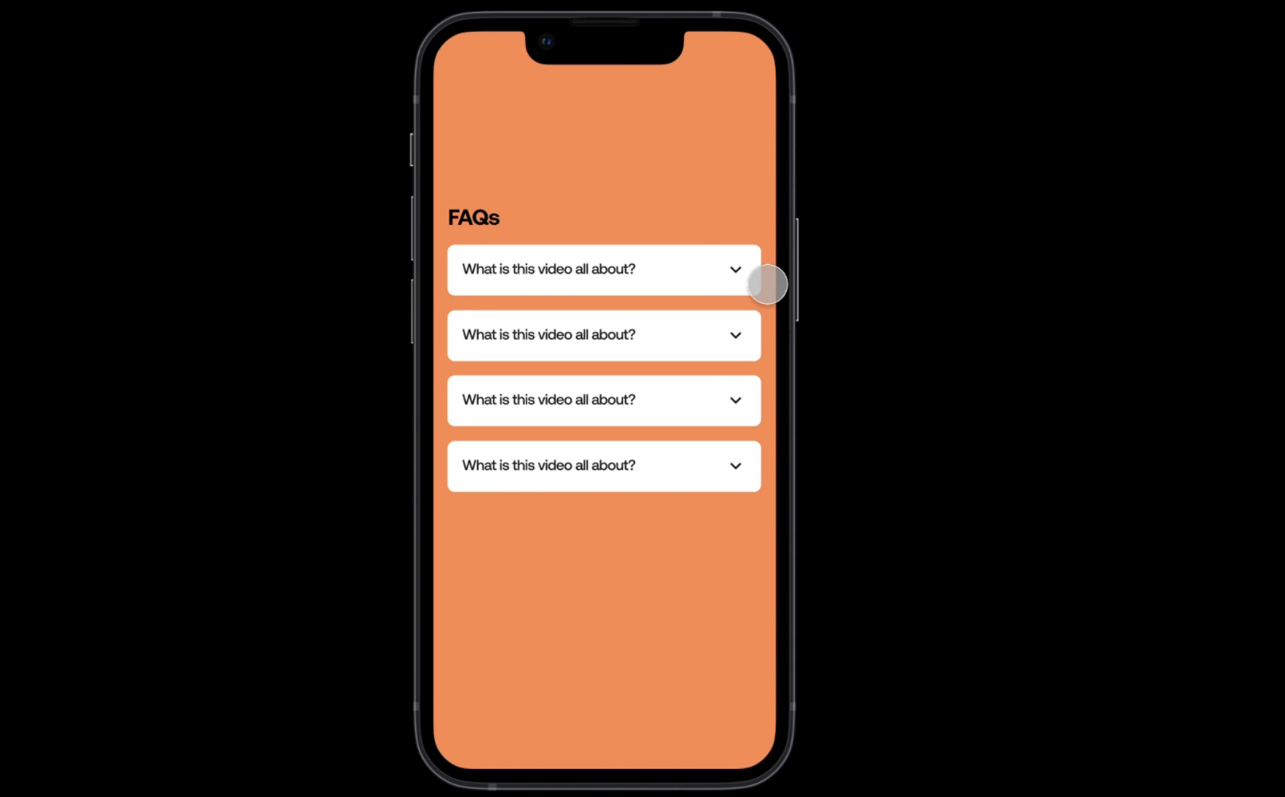
pyautogui.click(763, 290)
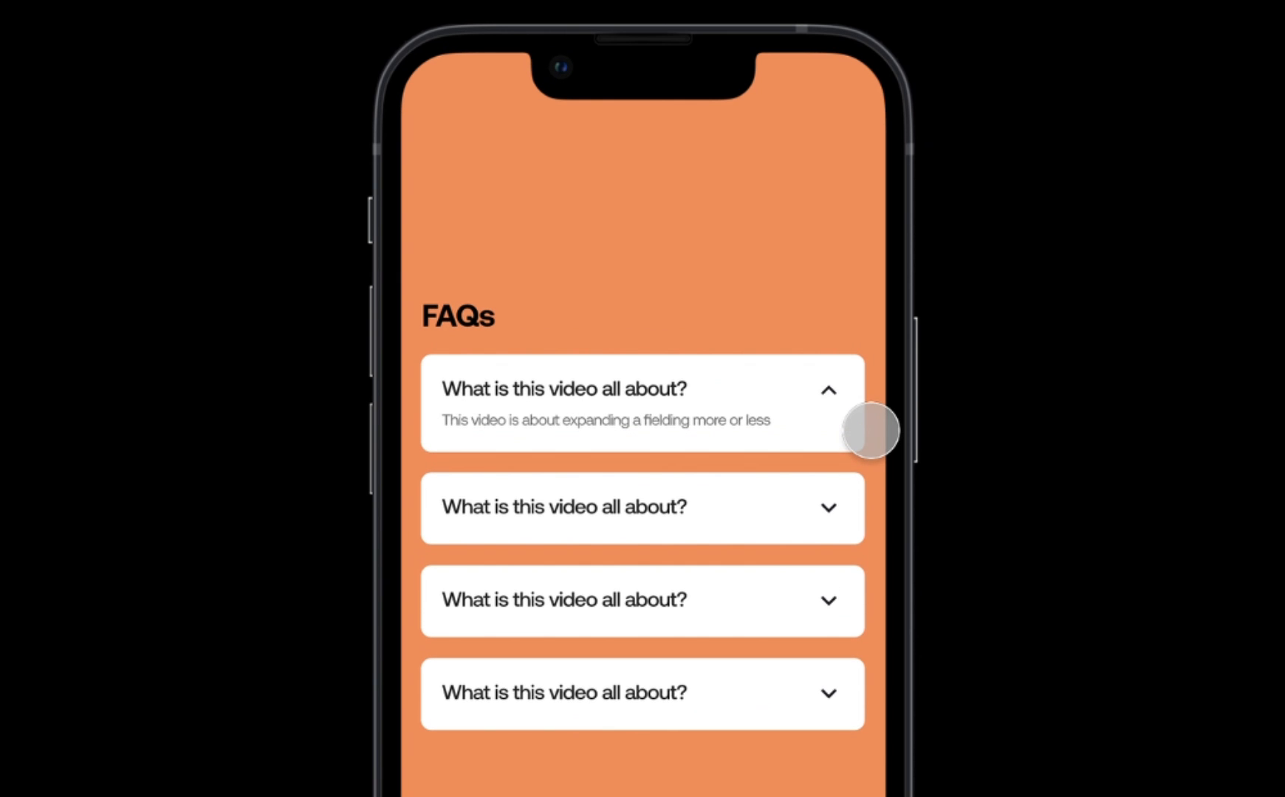
pyautogui.click(860, 431)
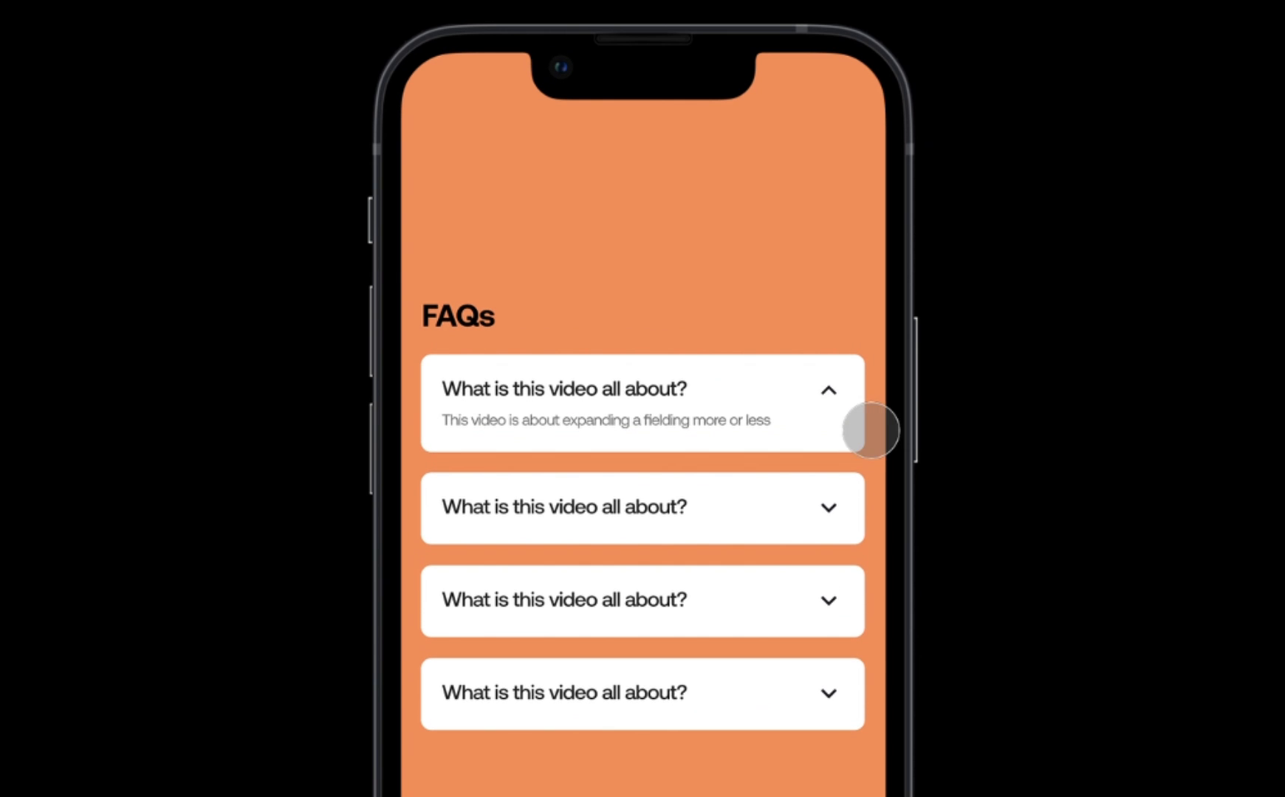
# Expand the second, third and fourth question cards with their chevrons in the prototype preview.
pyautogui.click(860, 430)
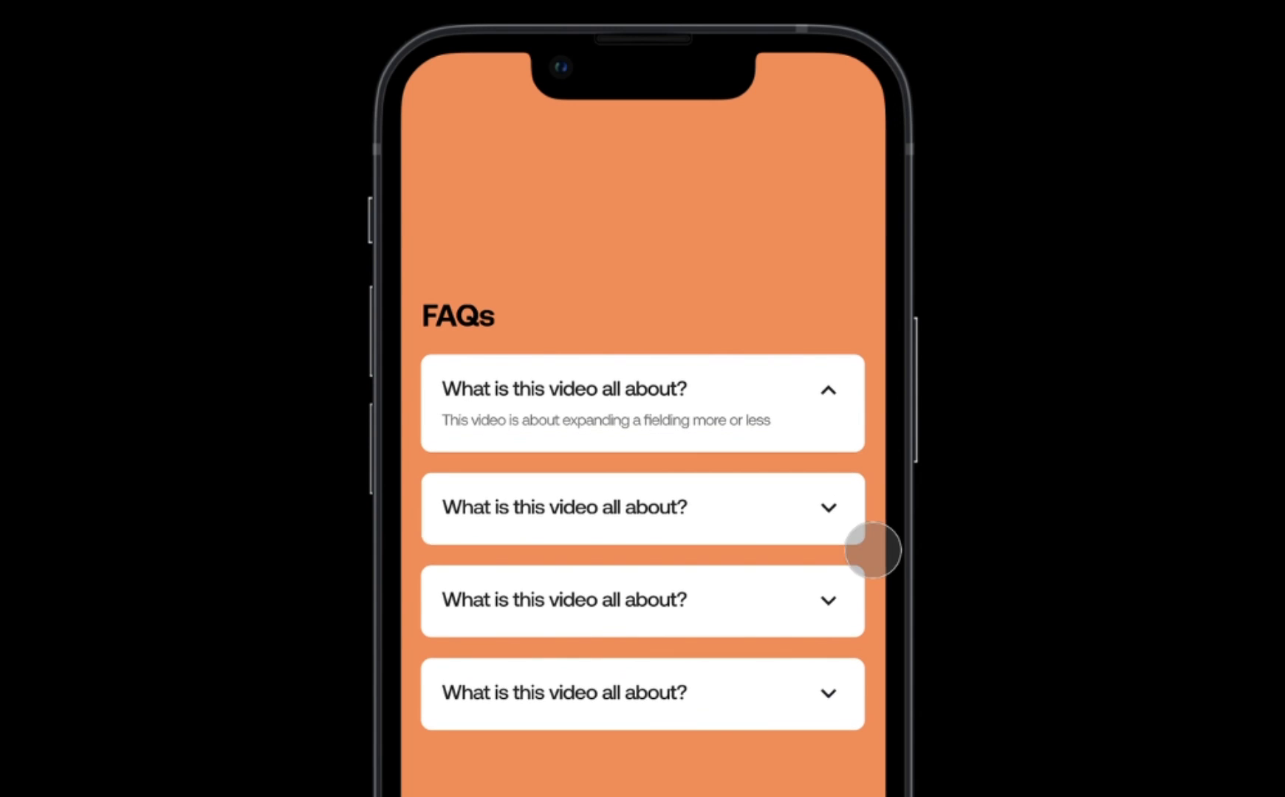
pyautogui.click(872, 548)
pyautogui.click(872, 641)
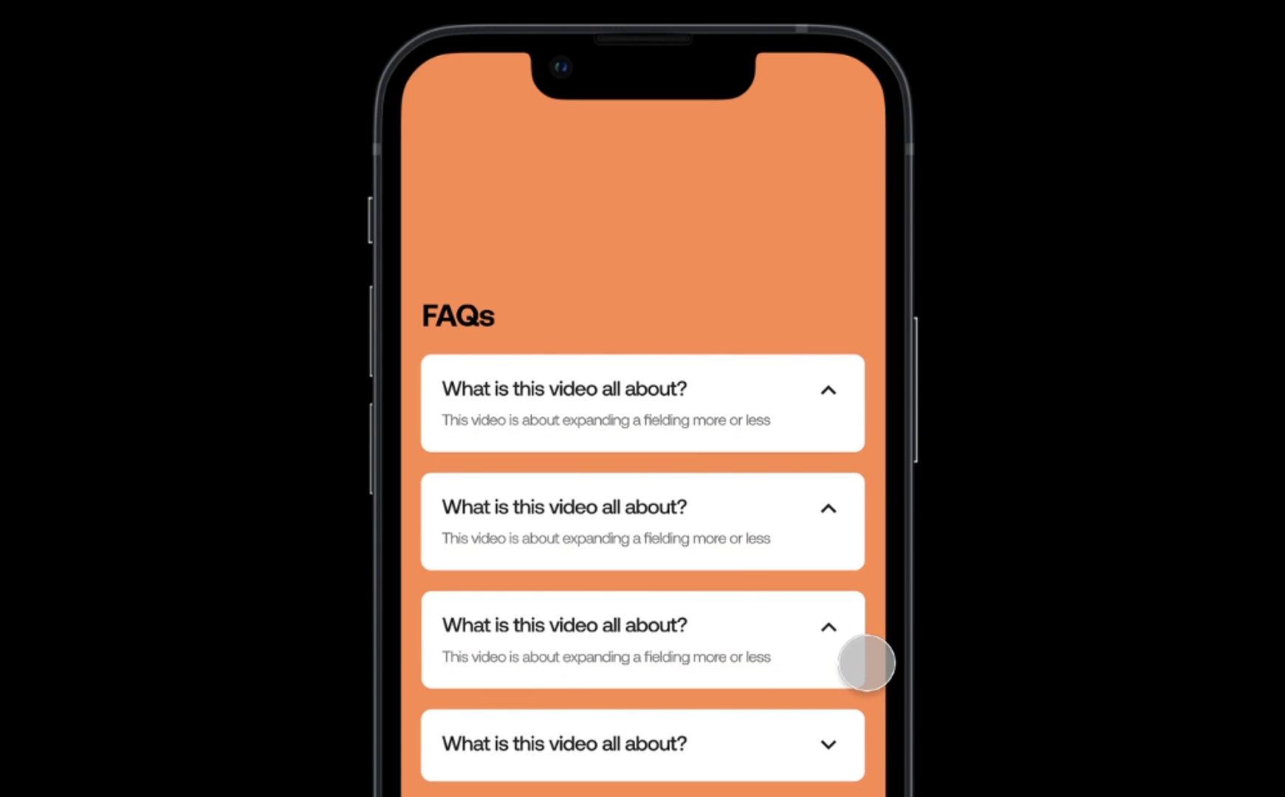
pyautogui.click(868, 748)
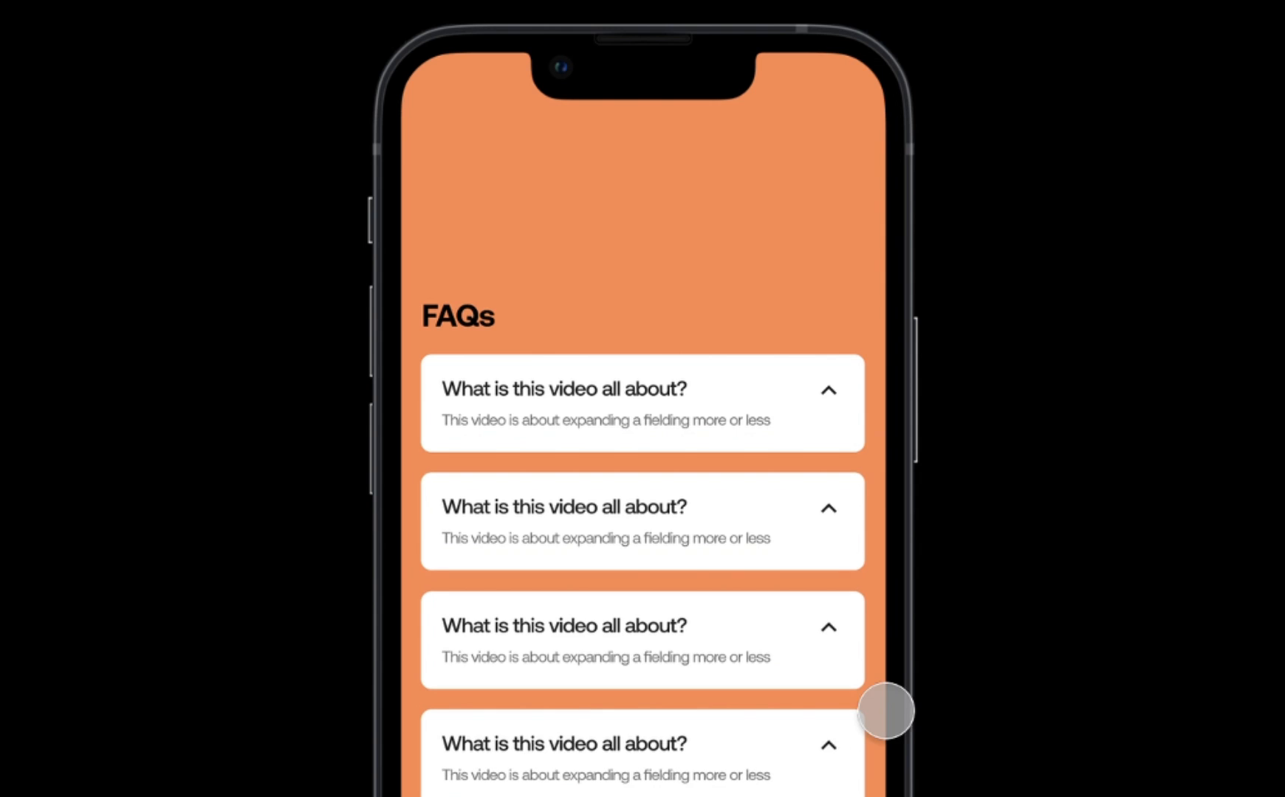
# Collapse all four question cards with their chevrons, going from the third to the second, first and fourth.
pyautogui.click(872, 663)
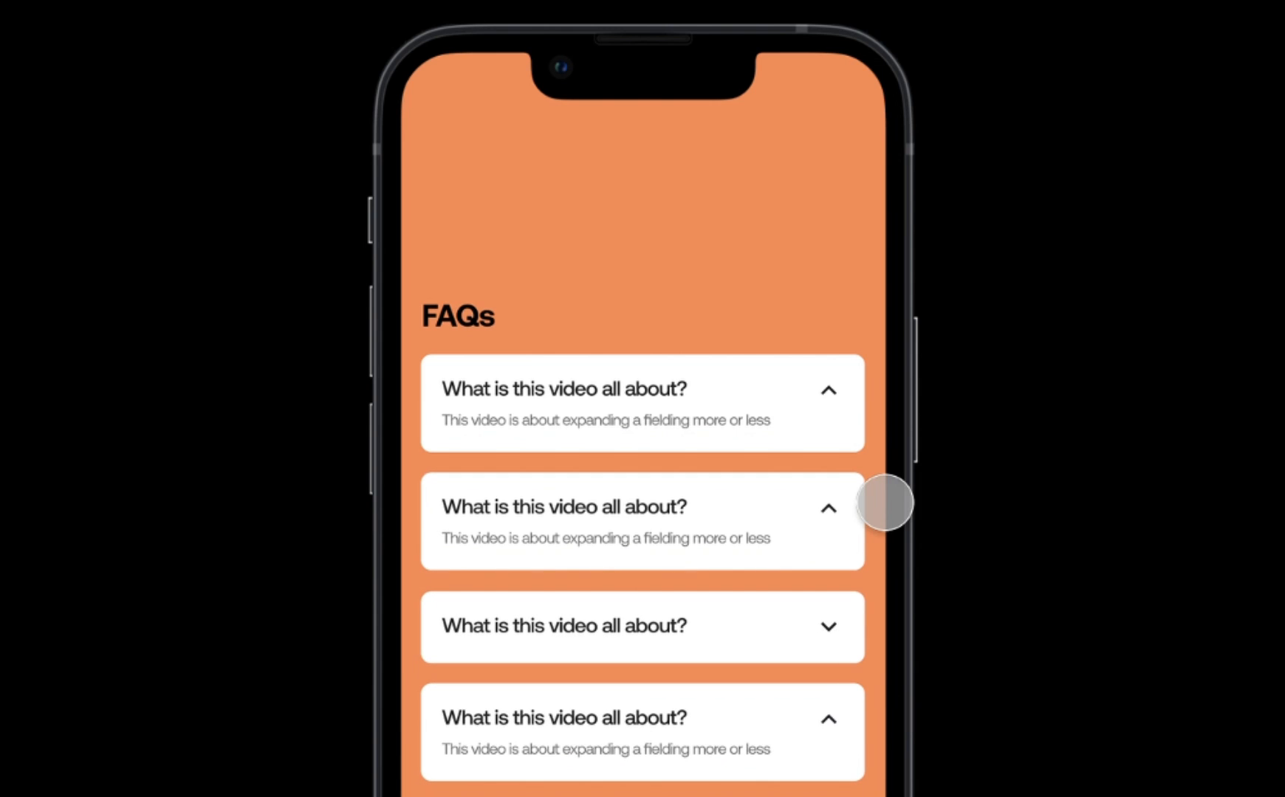
pyautogui.click(869, 549)
pyautogui.click(873, 421)
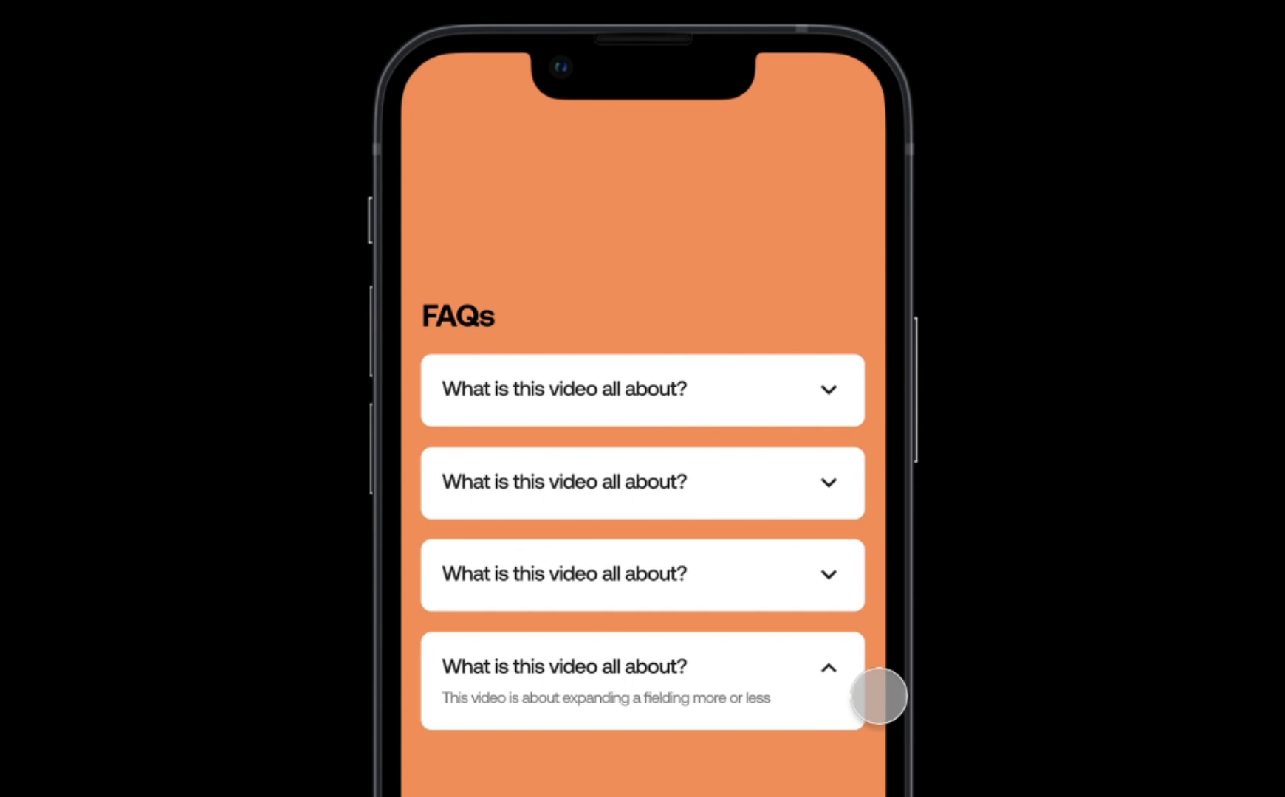
pyautogui.click(871, 705)
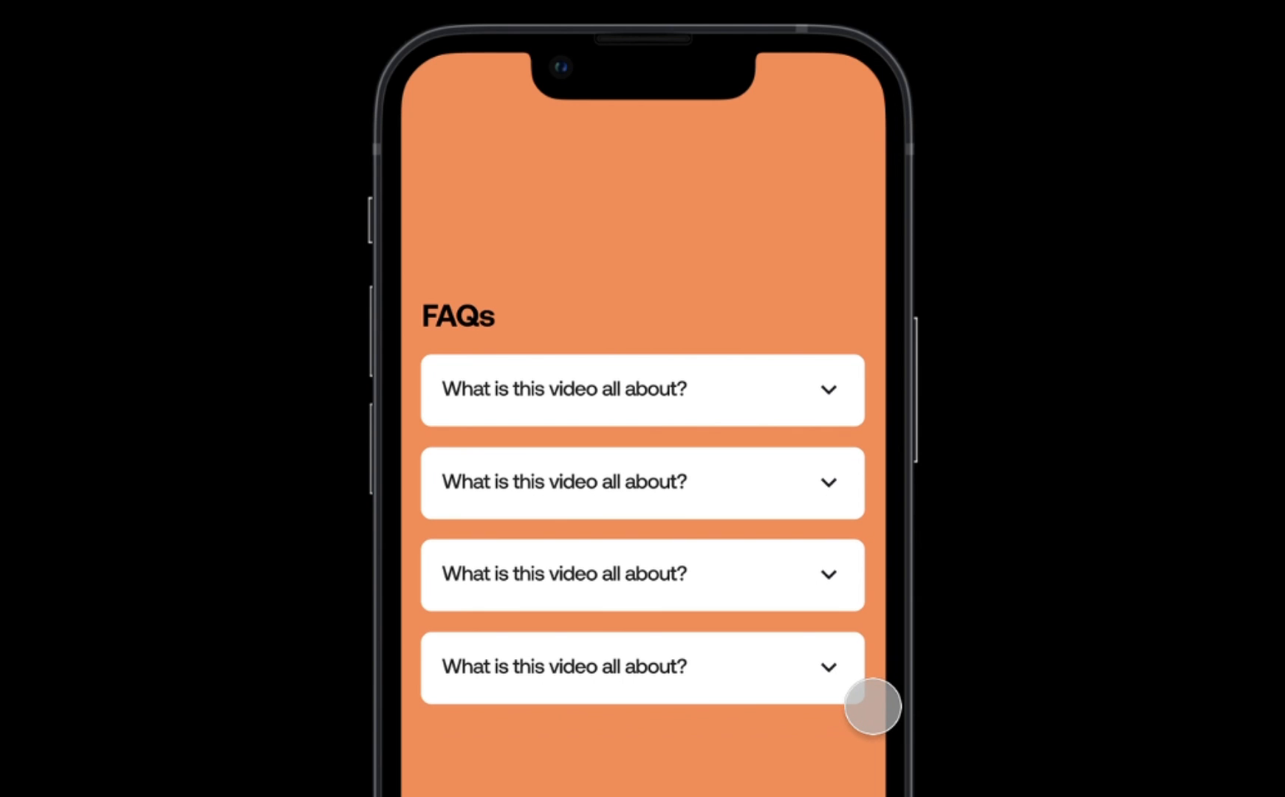